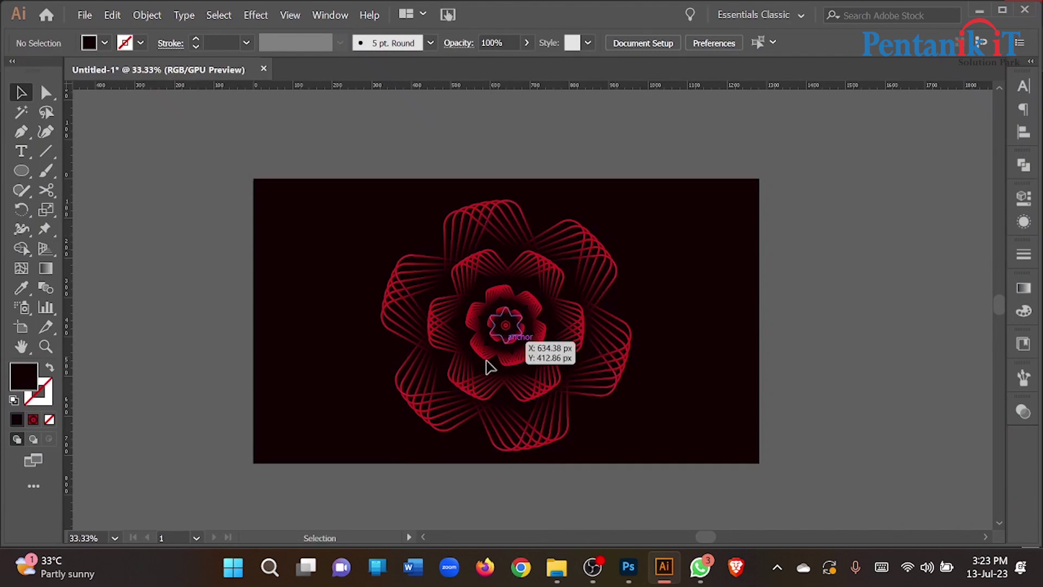
- Shrink the red spirograph flower horizontally using its side bounding-box handle
{"action": "left_click_drag", "start_coordinate": [457, 282], "coordinate": [653, 508]}
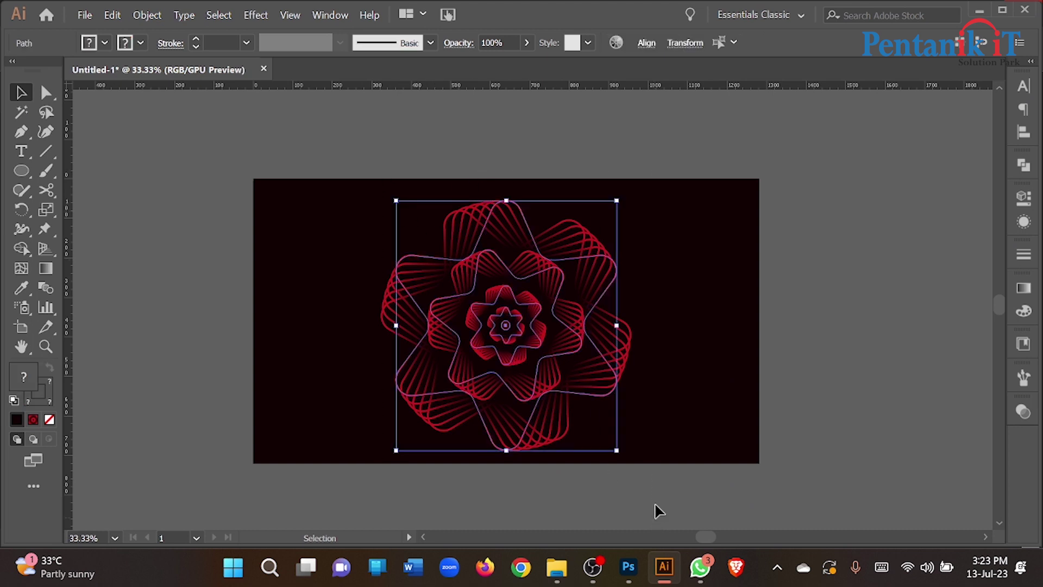
{"action": "scroll", "coordinate": [559, 350], "scroll_direction": "up", "scroll_amount": 1}
{"action": "left_click_drag", "start_coordinate": [646, 315], "coordinate": [605, 315]}
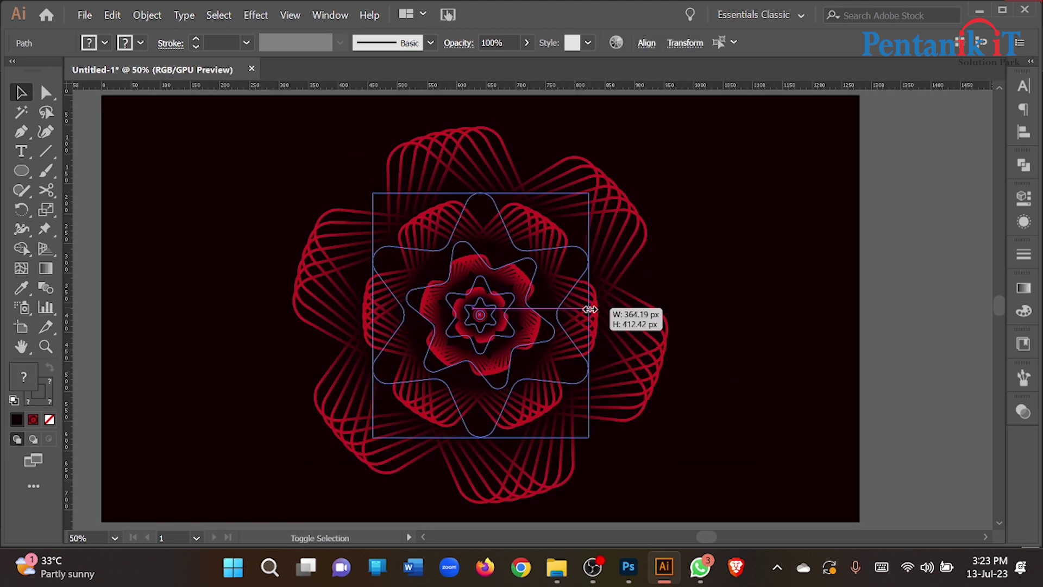
{"action": "left_click", "coordinate": [682, 284]}
{"action": "scroll", "coordinate": [477, 286], "scroll_direction": "down", "scroll_amount": 2}
{"action": "scroll", "coordinate": [473, 282], "scroll_direction": "up", "scroll_amount": 1}
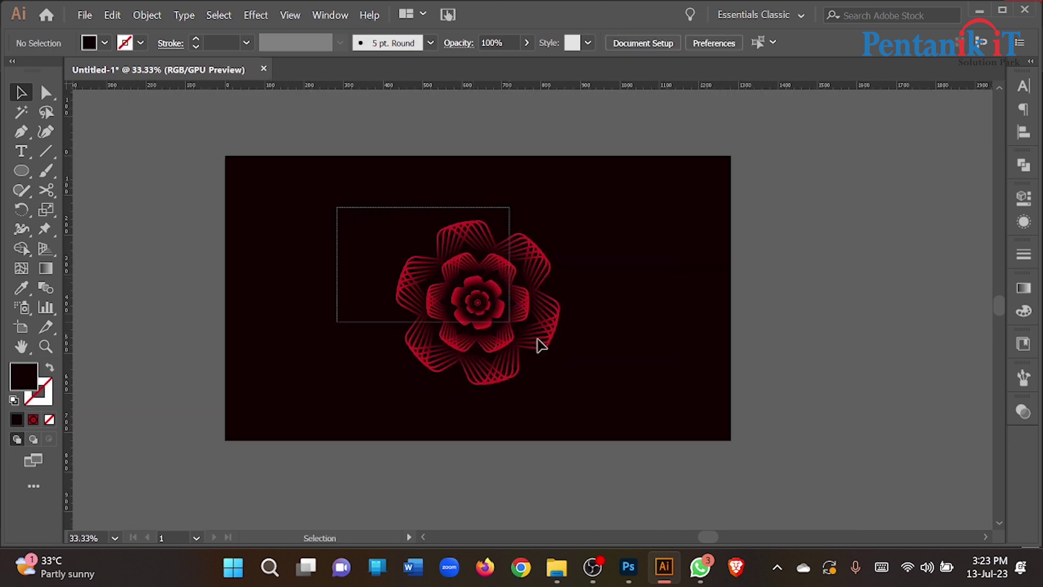
- Shorten the flower from its top edge, then delete it from the artboard
{"action": "left_click", "coordinate": [472, 302]}
{"action": "left_click_drag", "start_coordinate": [476, 221], "coordinate": [476, 204]}
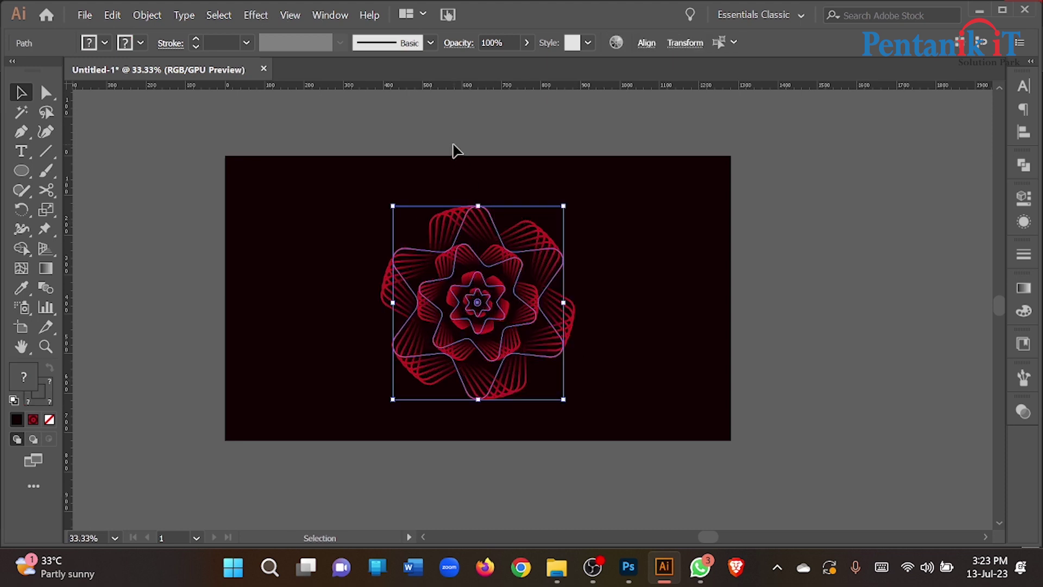
{"action": "left_click", "coordinate": [455, 150]}
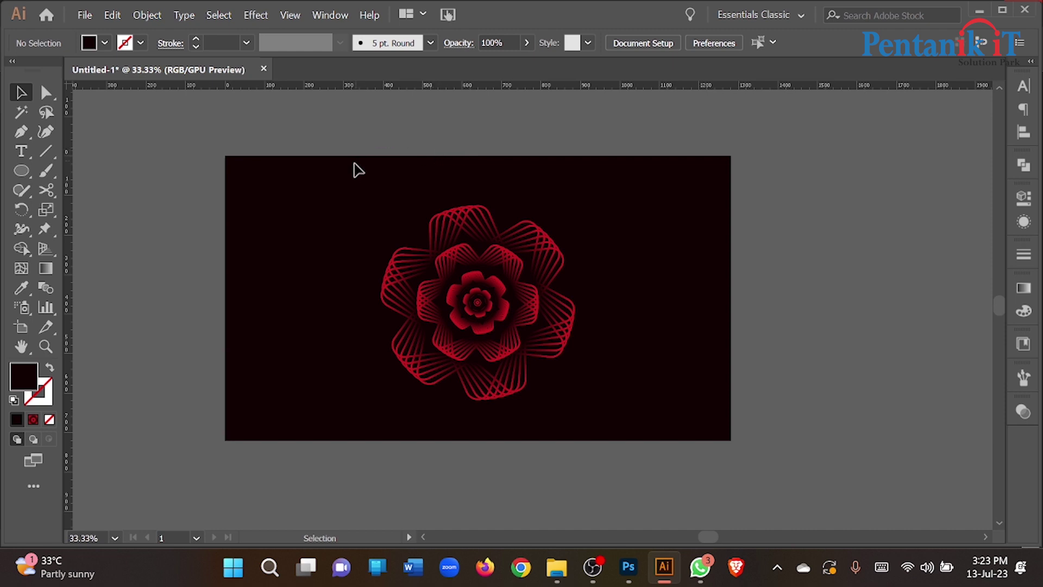
{"action": "left_click_drag", "start_coordinate": [351, 163], "coordinate": [612, 419]}
{"action": "key", "text": "Delete"}
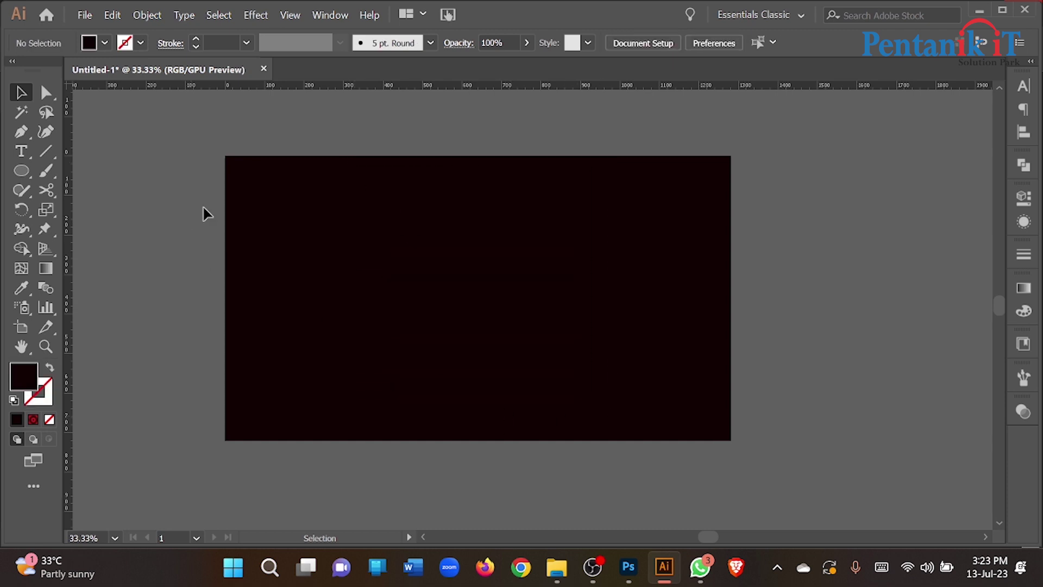
- Draw five-point star outlines with the Star tool on the artboard
{"action": "right_click", "coordinate": [21, 170]}
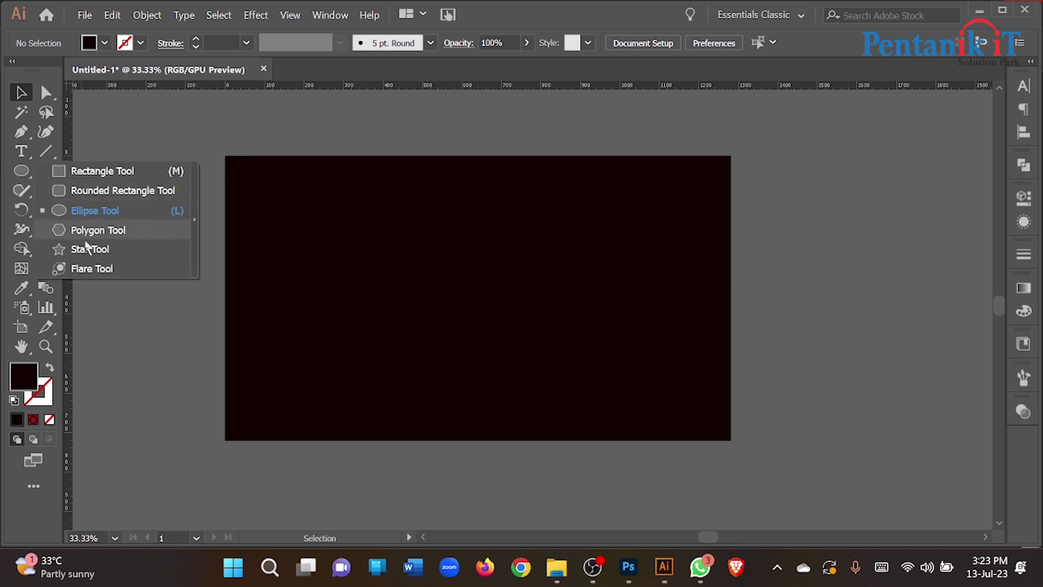
{"action": "left_click", "coordinate": [94, 249]}
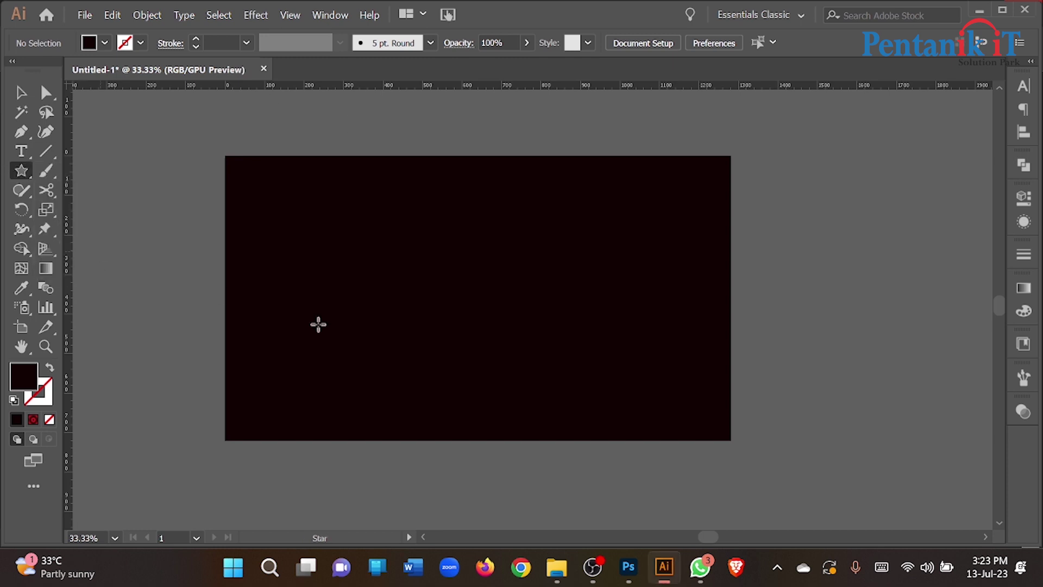
{"action": "mouse_move", "coordinate": [422, 267]}
{"action": "left_mouse_down"}
{"action": "mouse_move", "coordinate": [500, 307]}
{"action": "mouse_move", "coordinate": [484, 317]}
{"action": "mouse_move", "coordinate": [431, 296]}
{"action": "mouse_move", "coordinate": [454, 310]}
{"action": "left_mouse_up"}
{"action": "key", "text": "Down"}
{"action": "key", "text": "Down"}
{"action": "key", "text": "Down"}
{"action": "key", "text": "Up"}
{"action": "key", "text": "Up"}
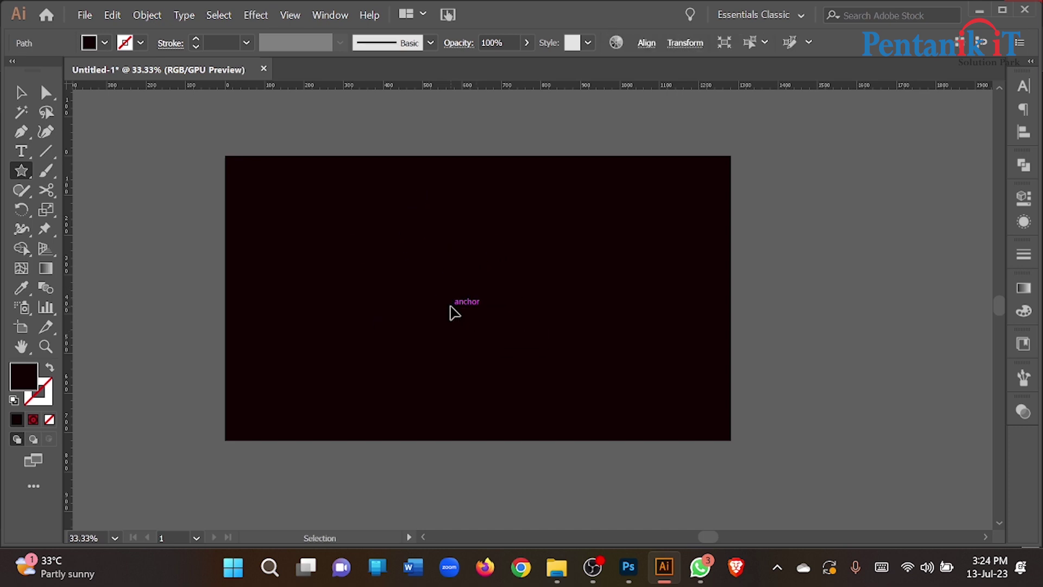
{"action": "mouse_move", "coordinate": [404, 232]}
{"action": "left_mouse_down"}
{"action": "mouse_move", "coordinate": [478, 311]}
{"action": "mouse_move", "coordinate": [439, 289]}
{"action": "mouse_move", "coordinate": [447, 298]}
{"action": "mouse_move", "coordinate": [438, 279]}
{"action": "left_mouse_up"}
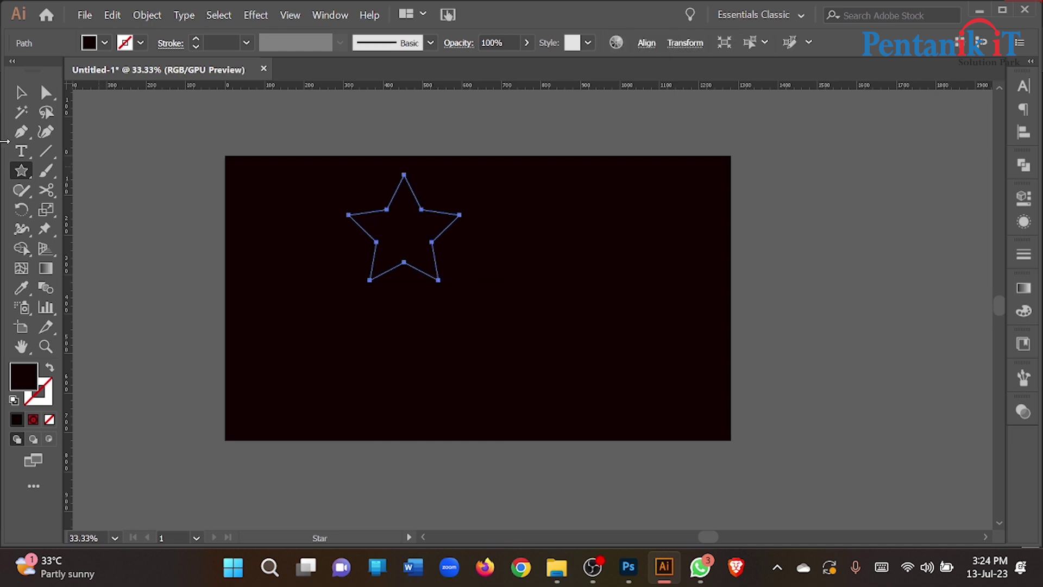
- Remove the stray brush strokes accidentally drawn beside the artboard
{"action": "left_click", "coordinate": [47, 170]}
{"action": "scroll", "coordinate": [116, 181], "scroll_direction": "up", "scroll_amount": 2}
{"action": "mouse_move", "coordinate": [191, 276]}
{"action": "left_mouse_down"}
{"action": "mouse_move", "coordinate": [191, 176]}
{"action": "mouse_move", "coordinate": [216, 184]}
{"action": "left_mouse_up"}
{"action": "left_click_drag", "start_coordinate": [182, 161], "coordinate": [161, 193]}
{"action": "left_click", "coordinate": [21, 92]}
{"action": "key", "text": "ctrl+a"}
{"action": "key", "text": "Delete"}
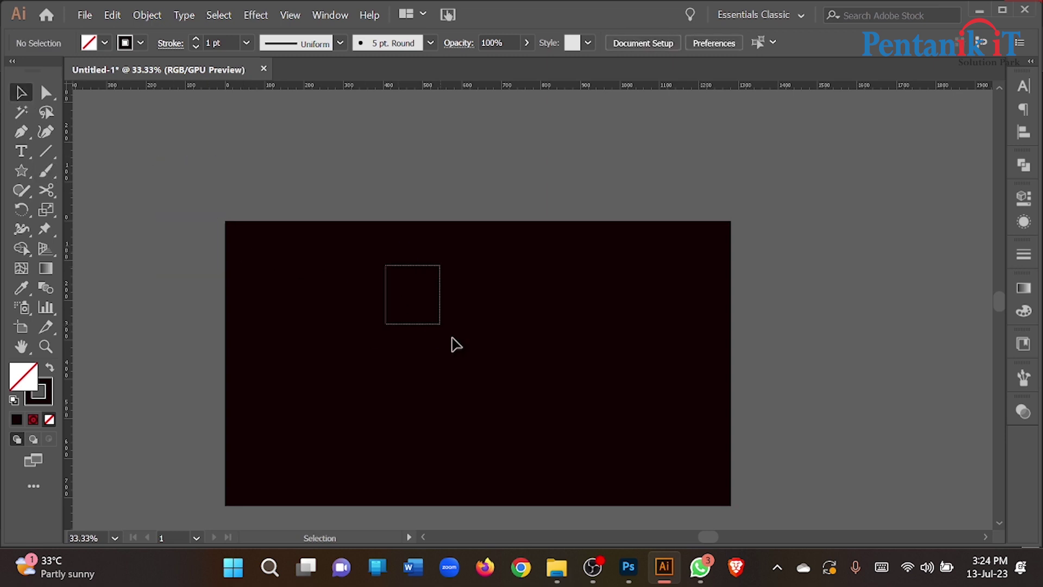
- Draw a larger five-point star outward from its centre point
{"action": "left_click", "coordinate": [21, 170]}
{"action": "scroll", "coordinate": [488, 293], "scroll_direction": "down", "scroll_amount": 2}
{"action": "left_click_drag", "start_coordinate": [419, 267], "coordinate": [473, 337]}
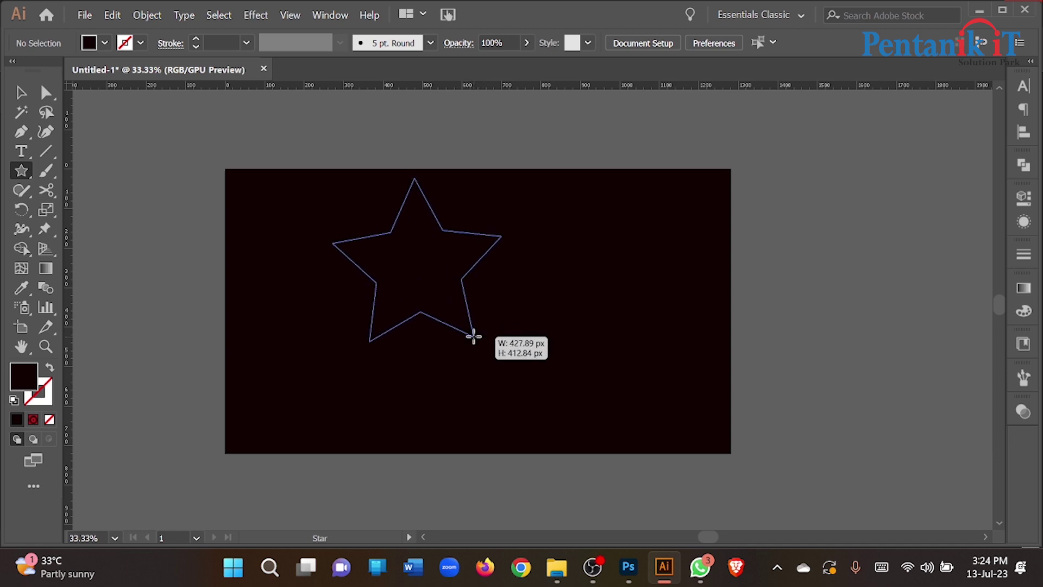
{"action": "left_click_drag", "start_coordinate": [473, 336], "coordinate": [471, 346]}
{"action": "key", "text": "Up"}
{"action": "key", "text": "Up"}
{"action": "key", "text": "Up"}
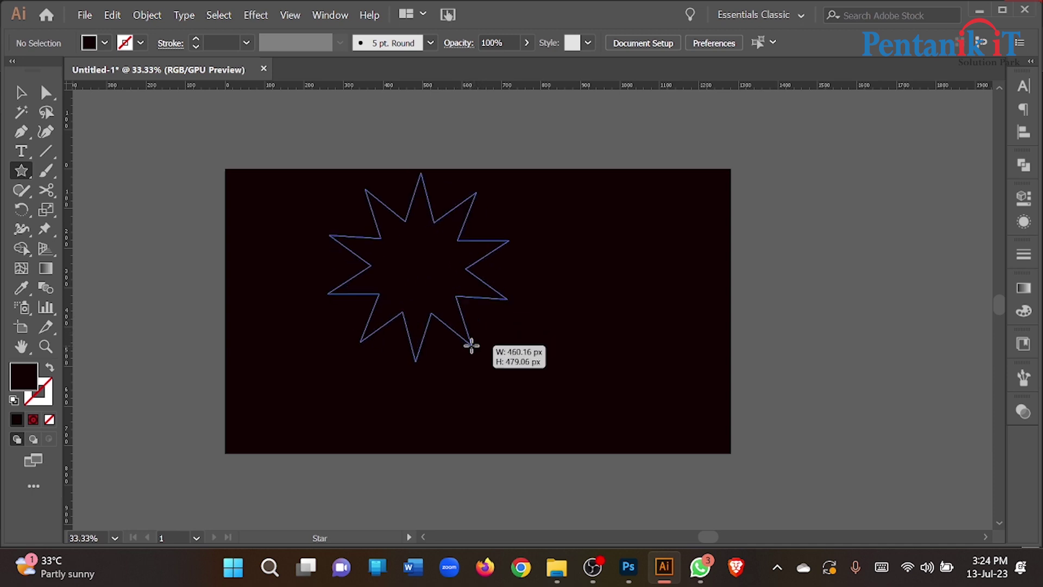
{"action": "key", "text": "Down"}
{"action": "key", "text": "Down"}
{"action": "key", "text": "Down"}
{"action": "key", "text": "Down"}
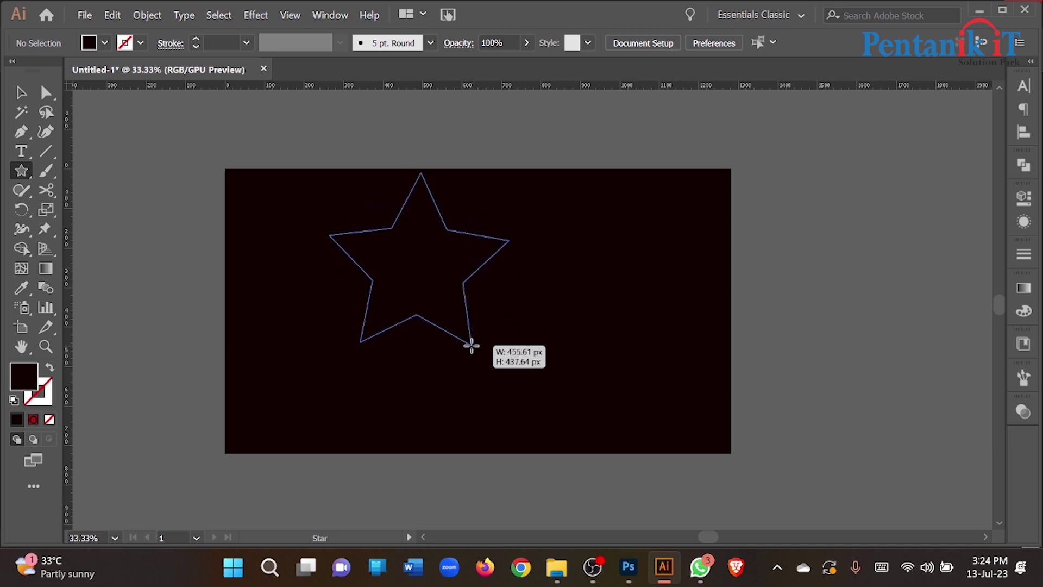
{"action": "left_click_drag", "start_coordinate": [471, 346], "coordinate": [472, 345]}
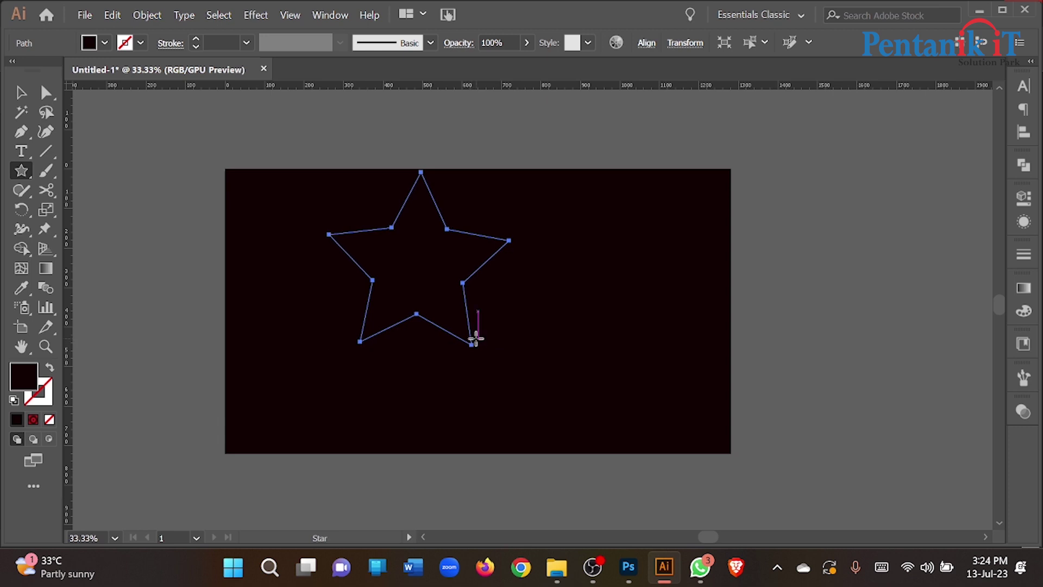
{"action": "left_click", "coordinate": [475, 339]}
{"action": "left_click", "coordinate": [531, 339]}
- Draw a six-point star, delete the five-point star, and centre the six-point one
{"action": "left_click_drag", "start_coordinate": [541, 243], "coordinate": [589, 324]}
{"action": "key", "text": "Up"}
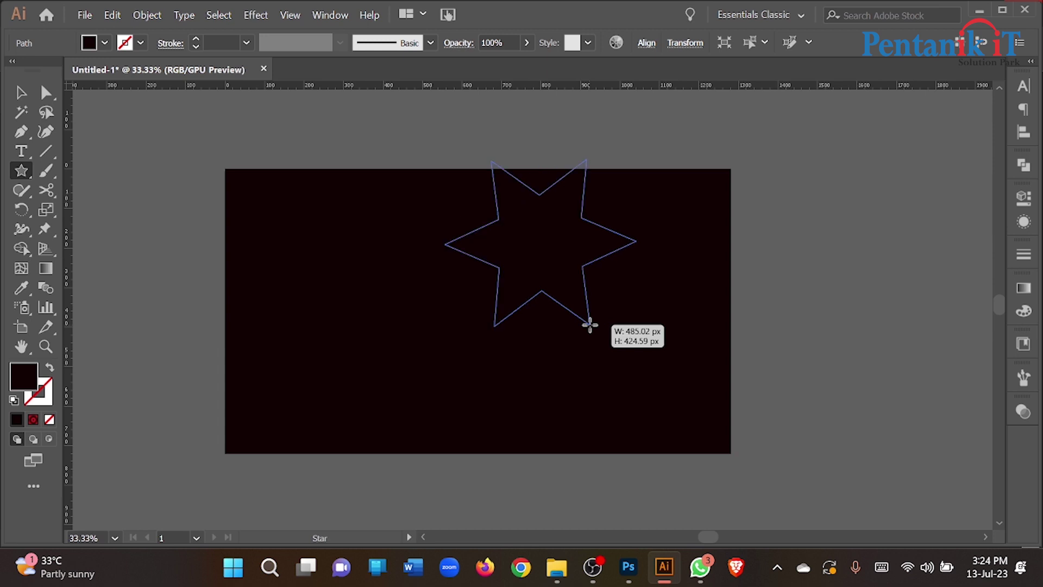
{"action": "left_click", "coordinate": [21, 93]}
{"action": "left_click", "coordinate": [421, 330]}
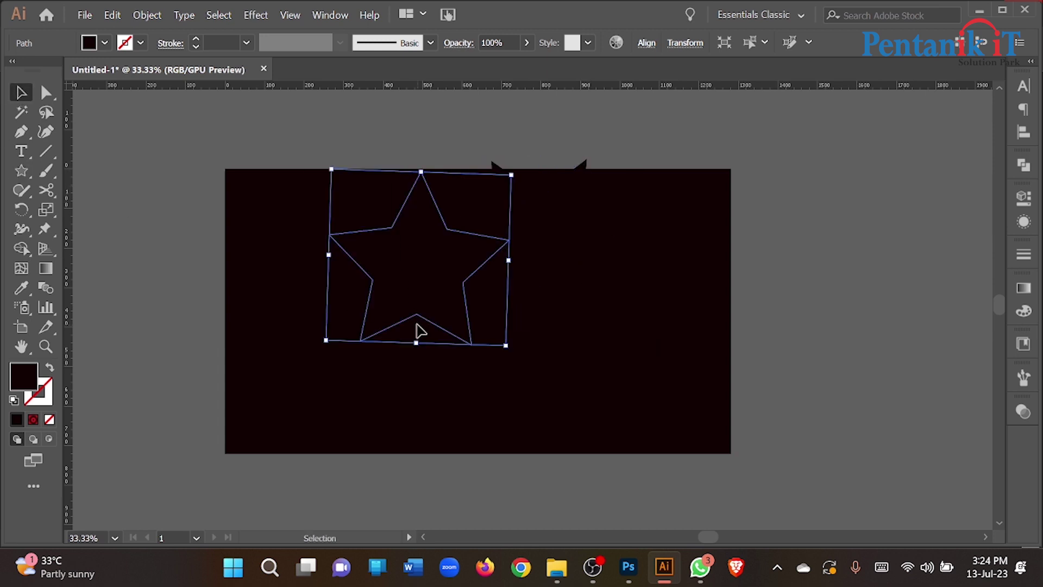
{"action": "key", "text": "Delete"}
{"action": "left_click_drag", "start_coordinate": [541, 239], "coordinate": [472, 304]}
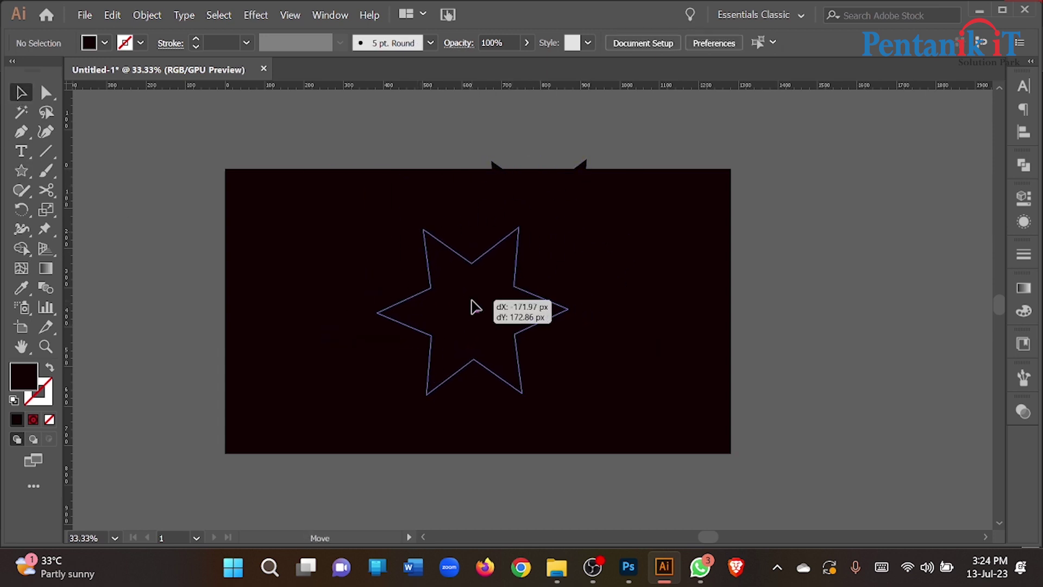
- Give the star a white stroke and no fill
{"action": "left_click", "coordinate": [50, 369]}
{"action": "double_click", "coordinate": [38, 391]}
{"action": "left_click_drag", "start_coordinate": [663, 156], "coordinate": [638, 150]}
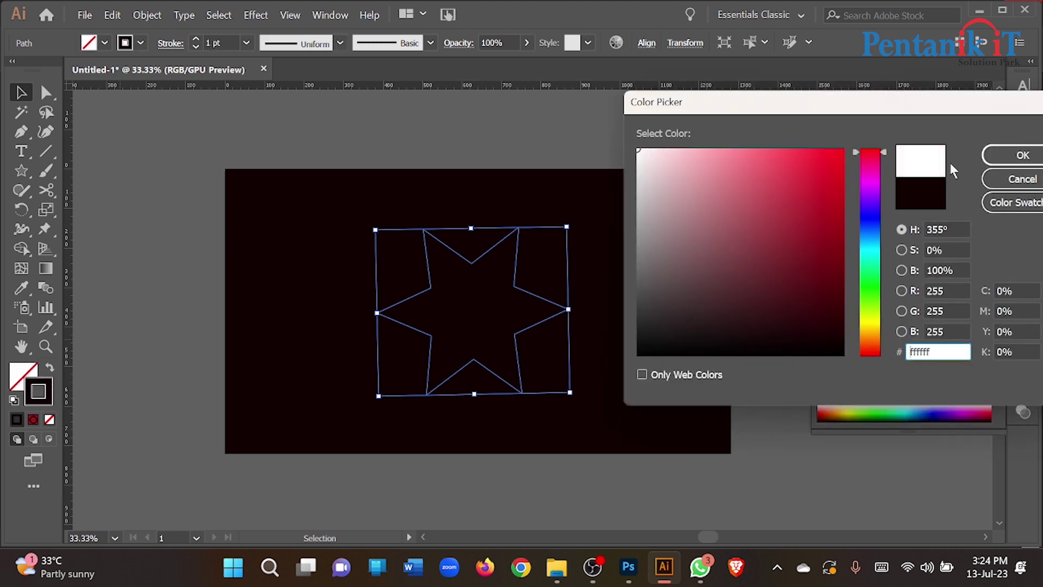
{"action": "left_click", "coordinate": [1022, 155]}
{"action": "scroll", "coordinate": [483, 255], "scroll_direction": "up", "scroll_amount": 2}
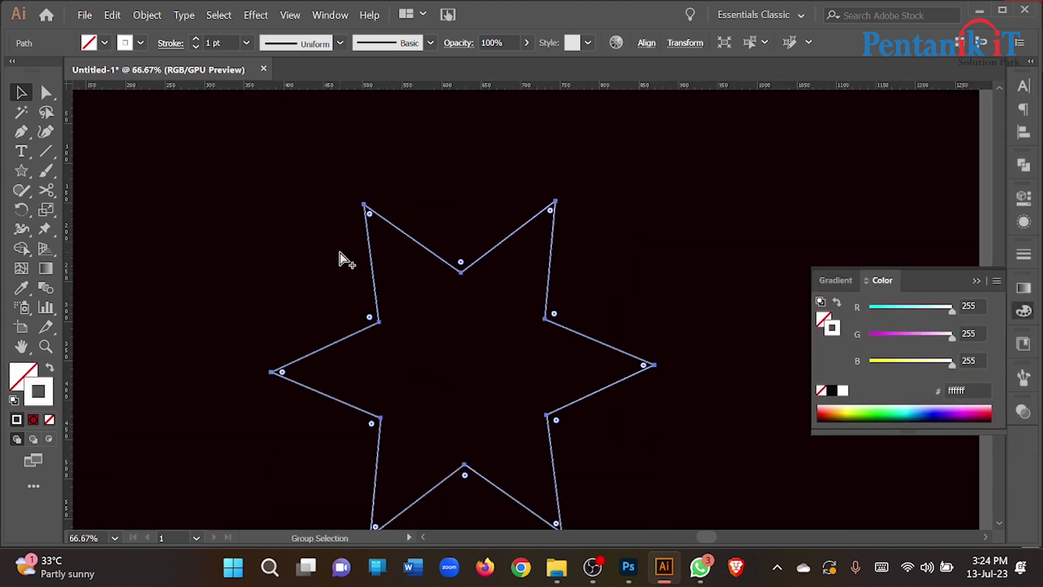
{"action": "scroll", "coordinate": [339, 258], "scroll_direction": "down", "scroll_amount": 1}
{"action": "scroll", "coordinate": [423, 298], "scroll_direction": "down", "scroll_amount": 1}
- Centre the star horizontally on the artboard, enlarge it, and set a 4 pt stroke
{"action": "left_click", "coordinate": [1023, 132]}
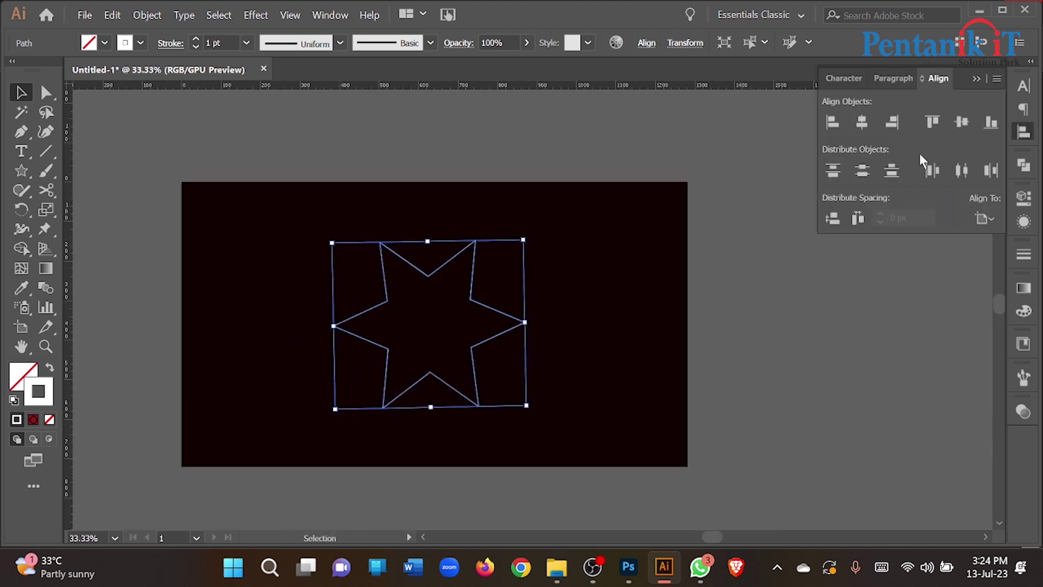
{"action": "left_click", "coordinate": [869, 128]}
{"action": "left_click_drag", "start_coordinate": [524, 322], "coordinate": [546, 324]}
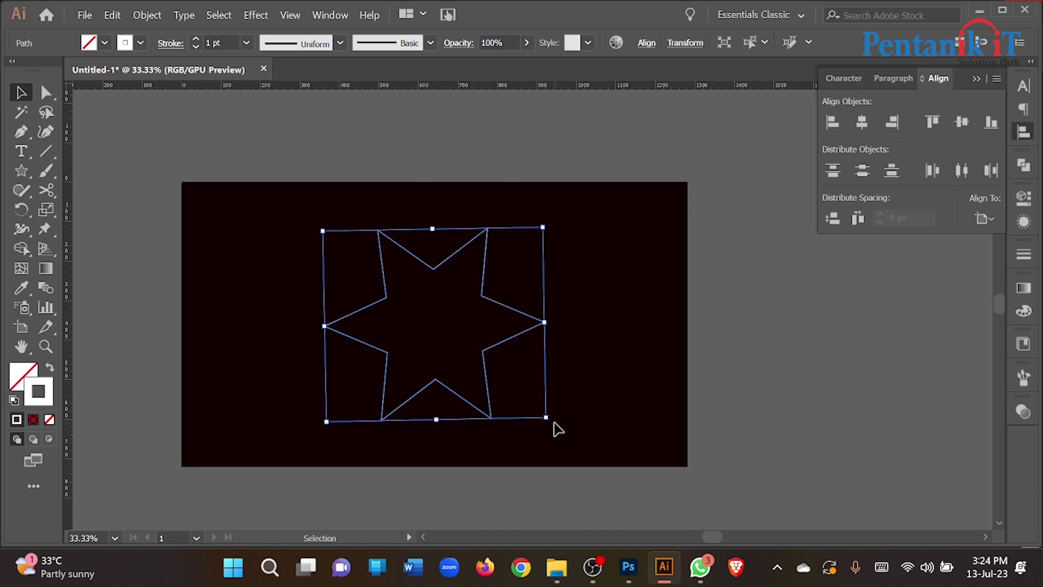
{"action": "left_click", "coordinate": [230, 38]}
{"action": "key", "text": "Up"}
{"action": "key", "text": "Up"}
{"action": "key", "text": "Up"}
- Round all six star corners to an 18.39 px radius using the corner widgets
{"action": "left_click", "coordinate": [213, 150]}
{"action": "left_click_drag", "start_coordinate": [213, 146], "coordinate": [587, 422]}
{"action": "key", "text": "ctrl+plus"}
{"action": "key", "text": "a"}
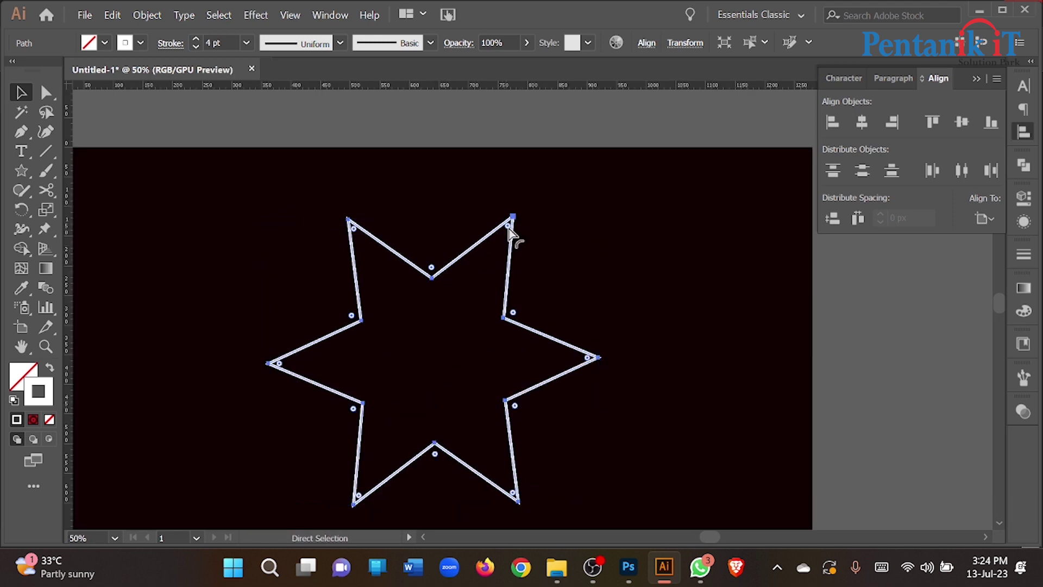
{"action": "left_click_drag", "start_coordinate": [508, 225], "coordinate": [508, 248]}
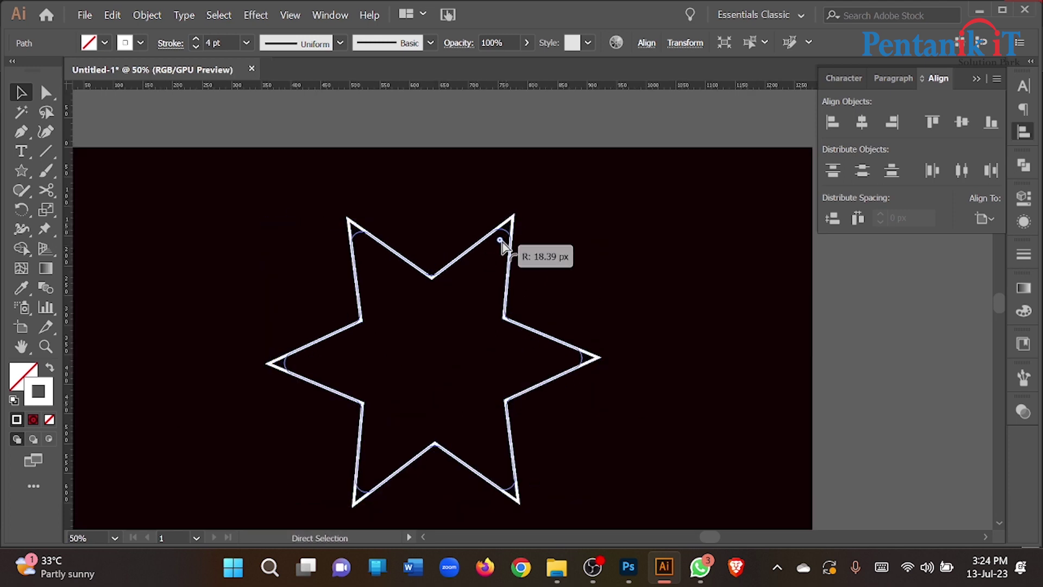
{"action": "key", "text": "v"}
{"action": "left_click", "coordinate": [435, 202]}
{"action": "key", "text": "ctrl+minus"}
{"action": "left_click_drag", "start_coordinate": [325, 228], "coordinate": [645, 507]}
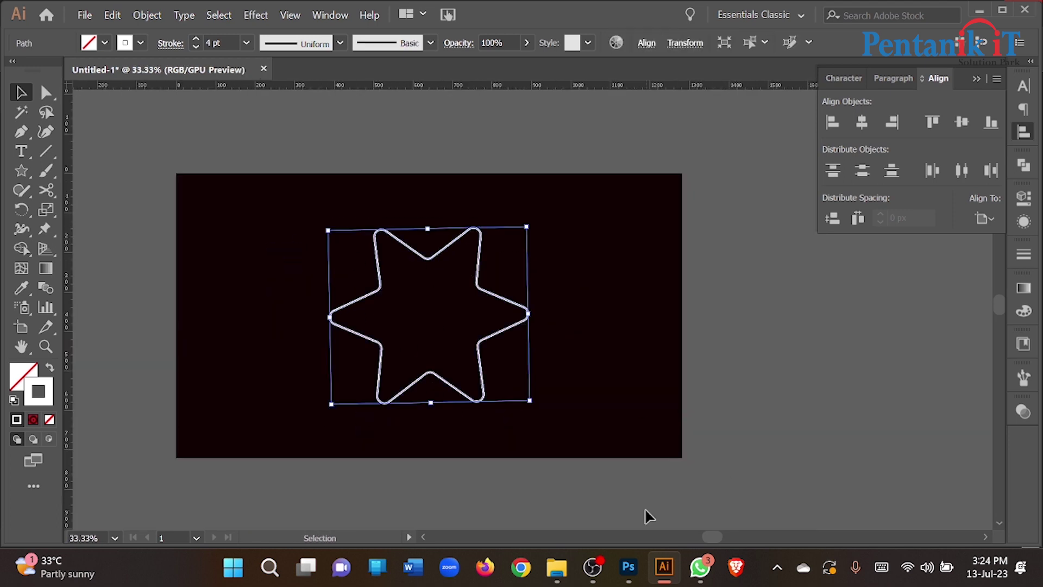
{"action": "left_click", "coordinate": [639, 276]}
- Open Effect > Distort & Transform > Transform for the rounded star with Preview on
{"action": "left_click_drag", "start_coordinate": [466, 365], "coordinate": [353, 438]}
{"action": "left_click", "coordinate": [238, 191]}
{"action": "left_click_drag", "start_coordinate": [274, 187], "coordinate": [378, 293]}
{"action": "left_click", "coordinate": [256, 15]}
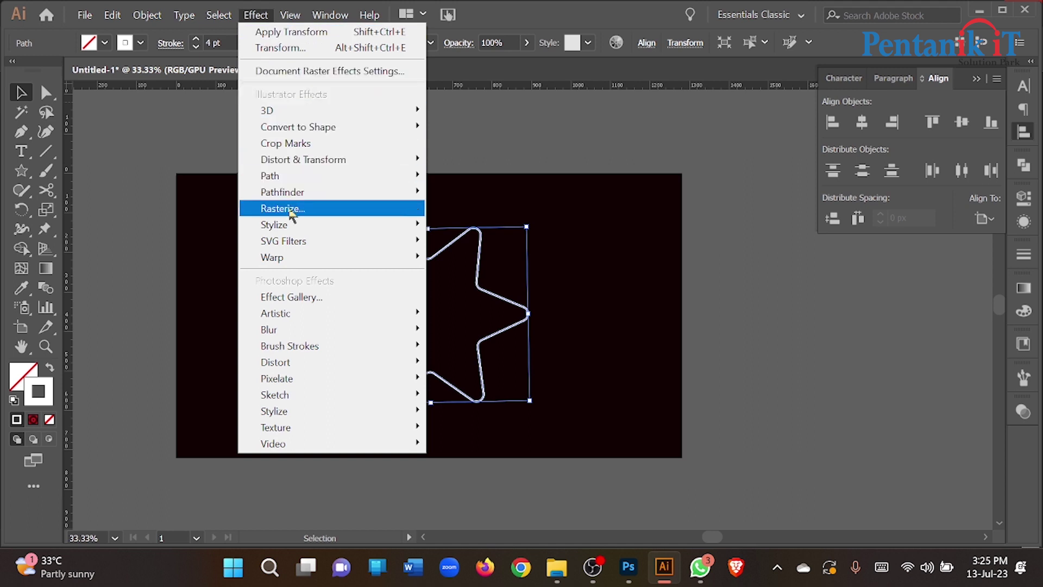
{"action": "mouse_move", "coordinate": [303, 160]}
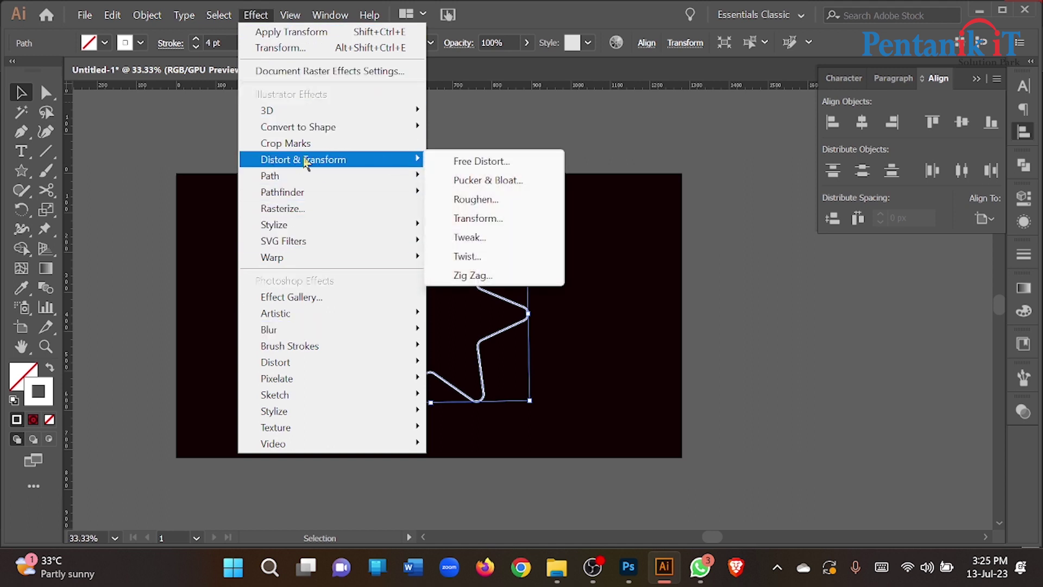
{"action": "left_click", "coordinate": [509, 216]}
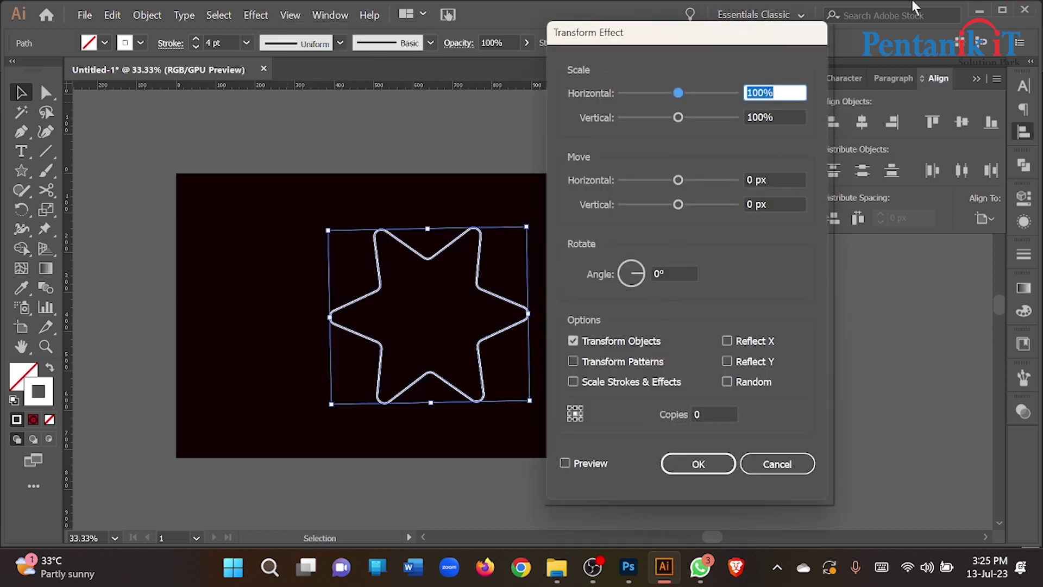
{"action": "left_click_drag", "start_coordinate": [677, 93], "coordinate": [671, 93]}
{"action": "left_click", "coordinate": [565, 463]}
- Try horizontal scale and move values, then enter 0 for both horizontal and vertical move
{"action": "left_click_drag", "start_coordinate": [671, 93], "coordinate": [712, 93]}
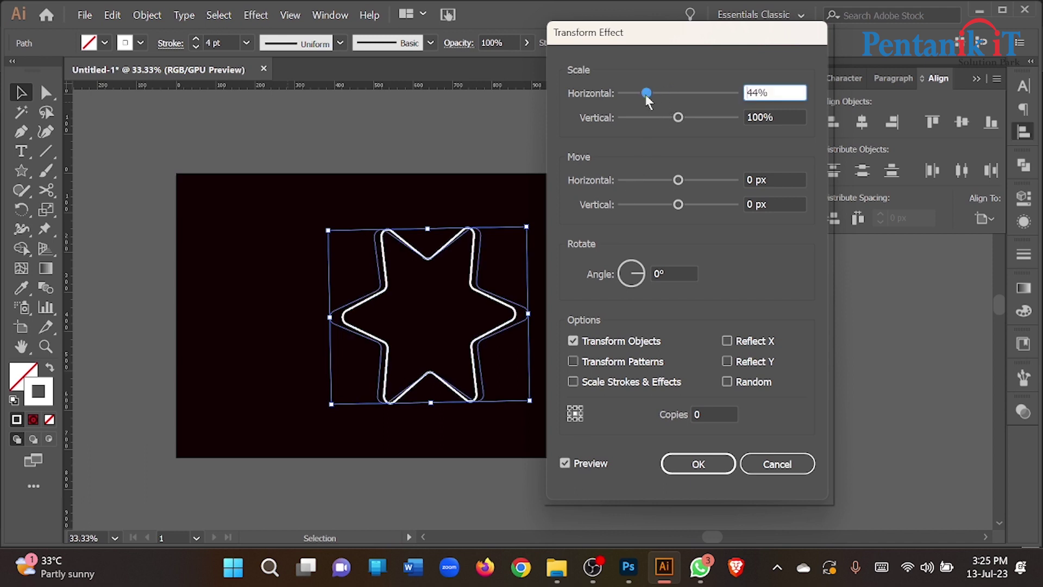
{"action": "left_click", "coordinate": [734, 91]}
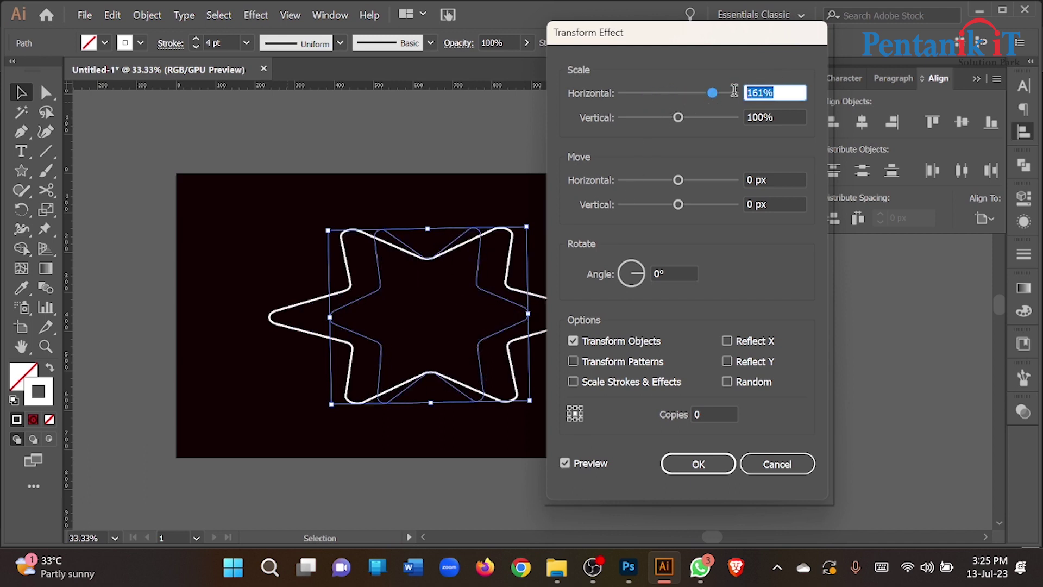
{"action": "type", "text": "0"}
{"action": "mouse_move", "coordinate": [674, 181]}
{"action": "left_mouse_down"}
{"action": "mouse_move", "coordinate": [700, 180]}
{"action": "mouse_move", "coordinate": [702, 205]}
{"action": "left_mouse_up"}
{"action": "left_click", "coordinate": [744, 180]}
{"action": "type", "text": "0"}
{"action": "left_click", "coordinate": [743, 204]}
{"action": "type", "text": "0"}
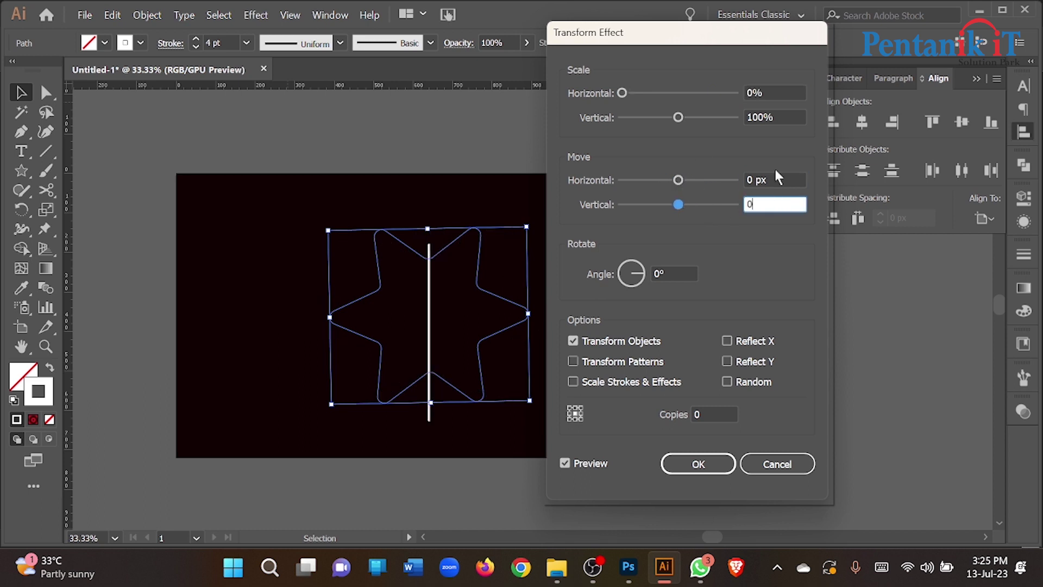
{"action": "left_click", "coordinate": [783, 114]}
{"action": "left_click", "coordinate": [783, 92]}
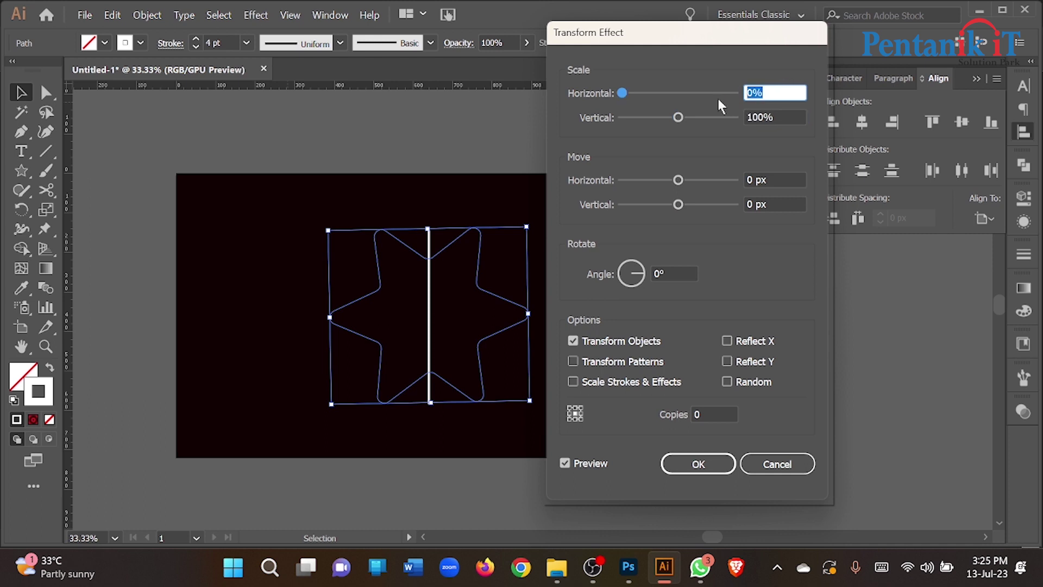
- Set the horizontal scale back to 100% and try a 100 px move
{"action": "type", "text": "100"}
{"action": "left_click", "coordinate": [774, 179]}
{"action": "type", "text": "100"}
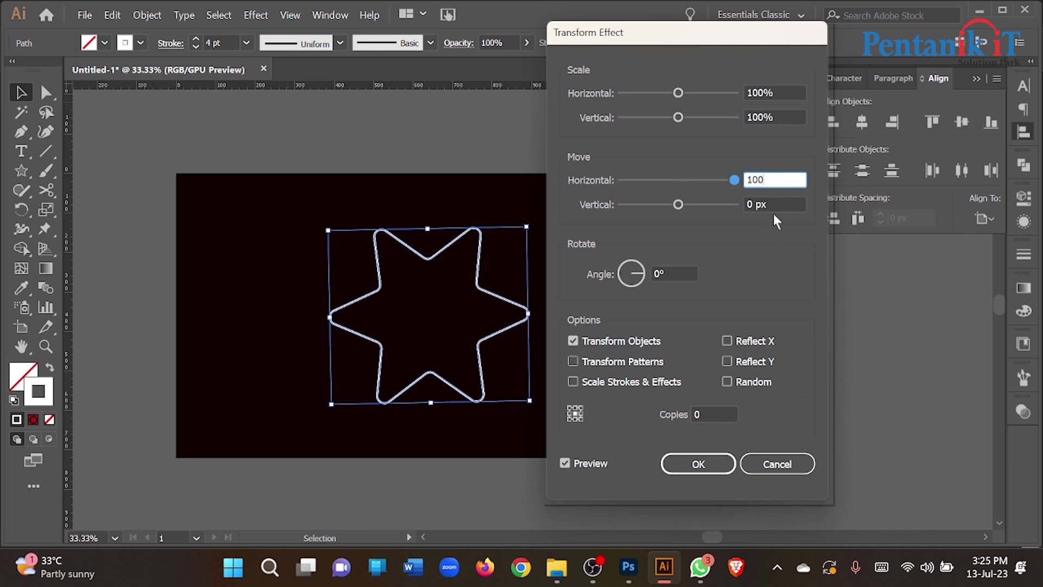
{"action": "key", "text": "Tab"}
{"action": "type", "text": "100"}
{"action": "left_click", "coordinate": [786, 180]}
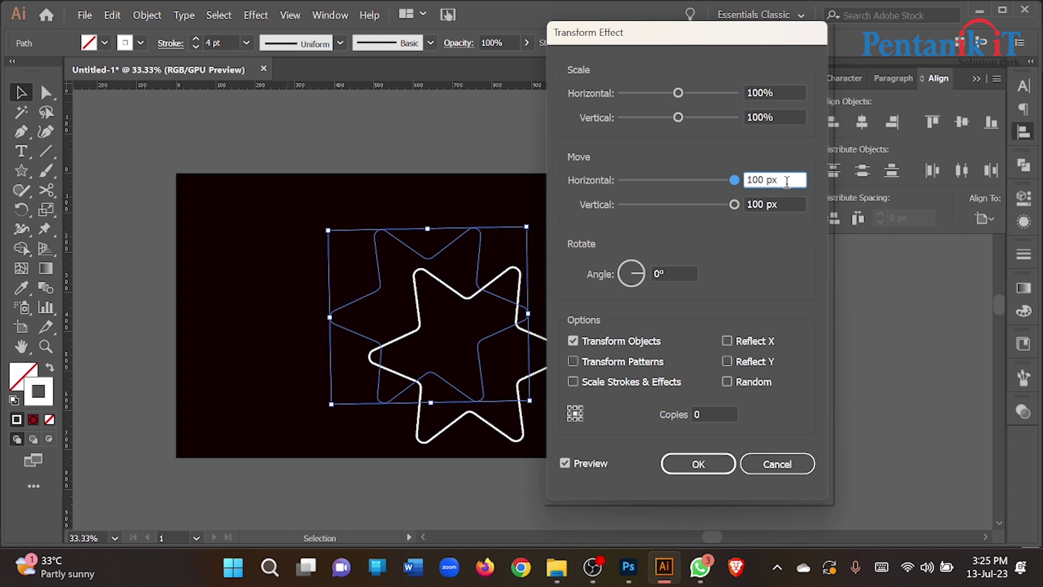
- Reset the horizontal and vertical move values to 0 px
{"action": "left_click_drag", "start_coordinate": [734, 180], "coordinate": [668, 182]}
{"action": "left_click_drag", "start_coordinate": [785, 173], "coordinate": [721, 173]}
{"action": "type", "text": "50"}
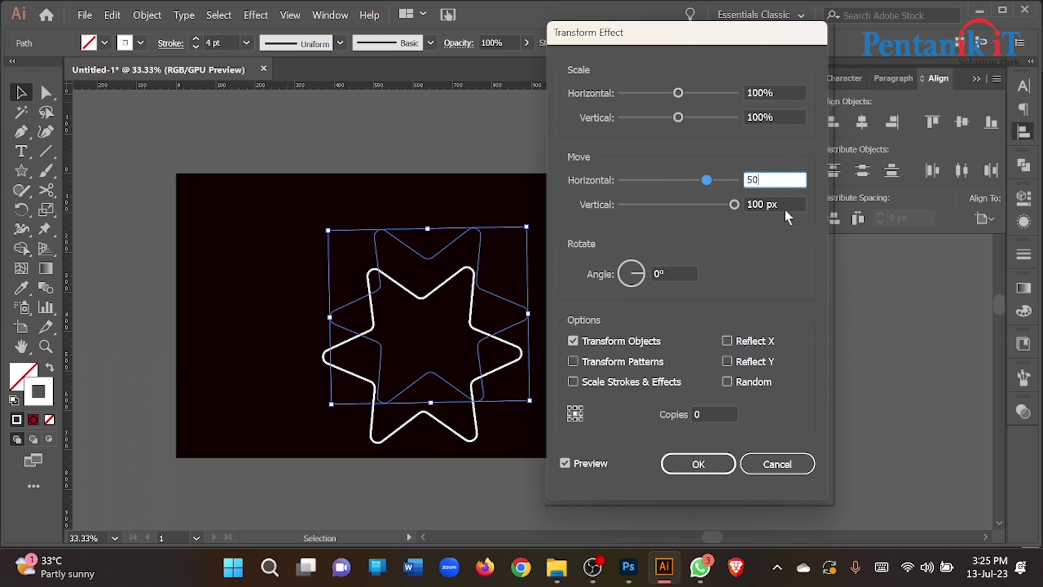
{"action": "left_click_drag", "start_coordinate": [704, 180], "coordinate": [678, 180]}
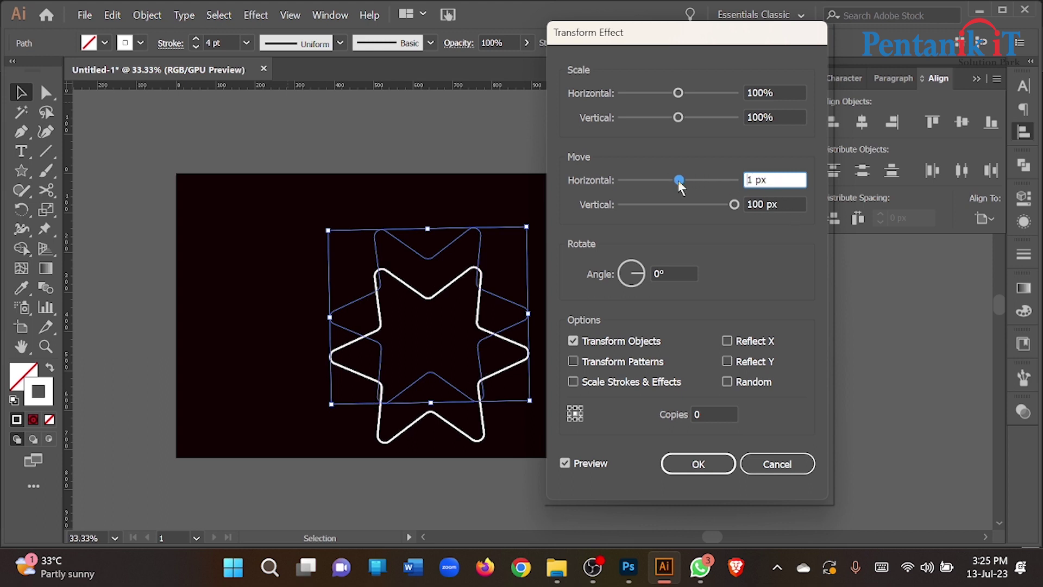
{"action": "left_click_drag", "start_coordinate": [777, 204], "coordinate": [726, 201]}
{"action": "type", "text": "0"}
{"action": "left_click", "coordinate": [782, 115]}
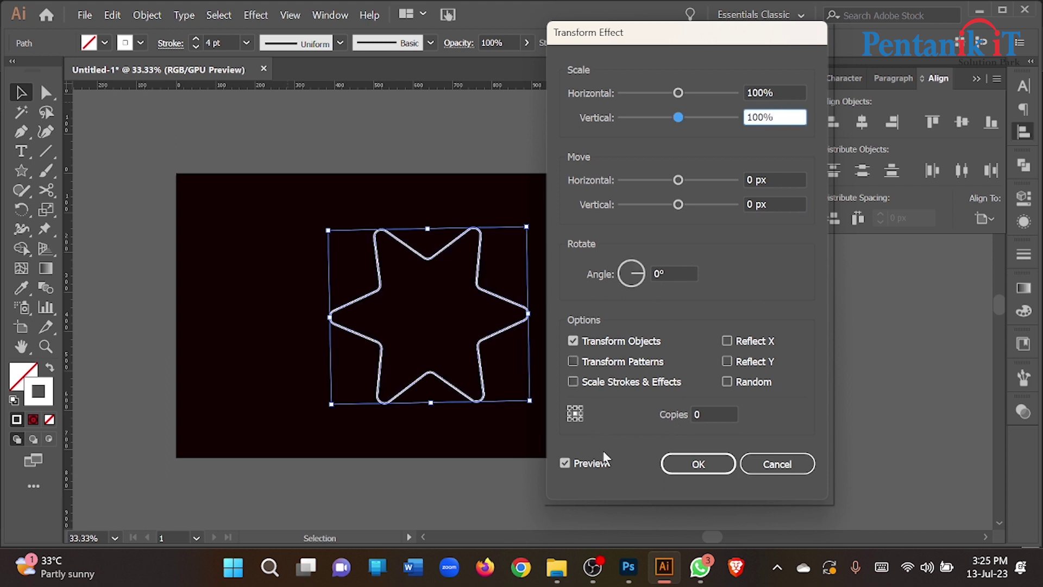
- Set a 5° rotation angle and 6 copies, and apply the Transform effect
{"action": "left_click", "coordinate": [698, 413]}
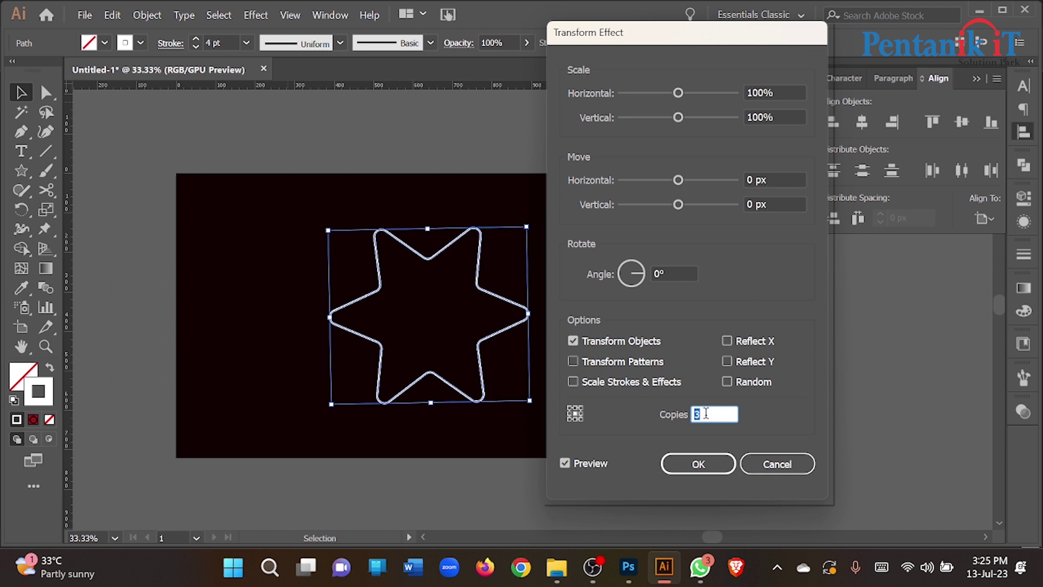
{"action": "double_click", "coordinate": [664, 273]}
{"action": "type", "text": "3"}
{"action": "key", "text": "Up"}
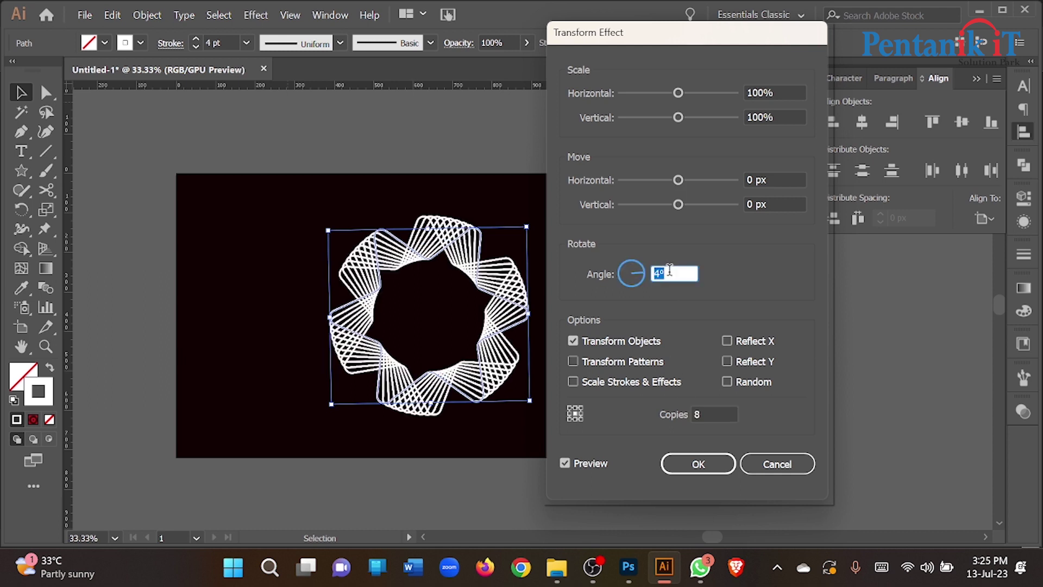
{"action": "key", "text": "Up"}
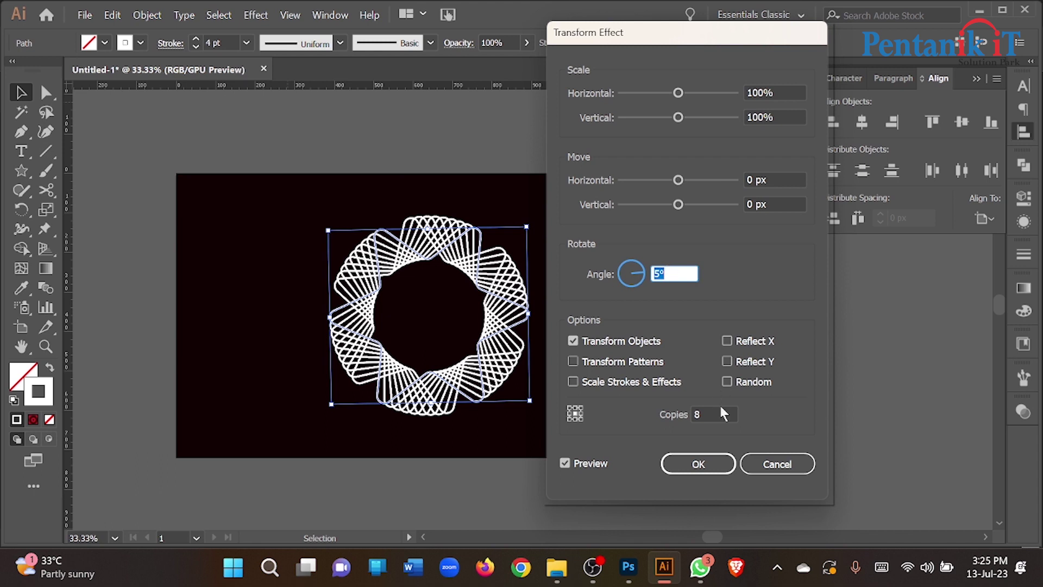
{"action": "left_click", "coordinate": [719, 410]}
{"action": "key", "text": "Down"}
{"action": "key", "text": "Down"}
{"action": "key", "text": "Down"}
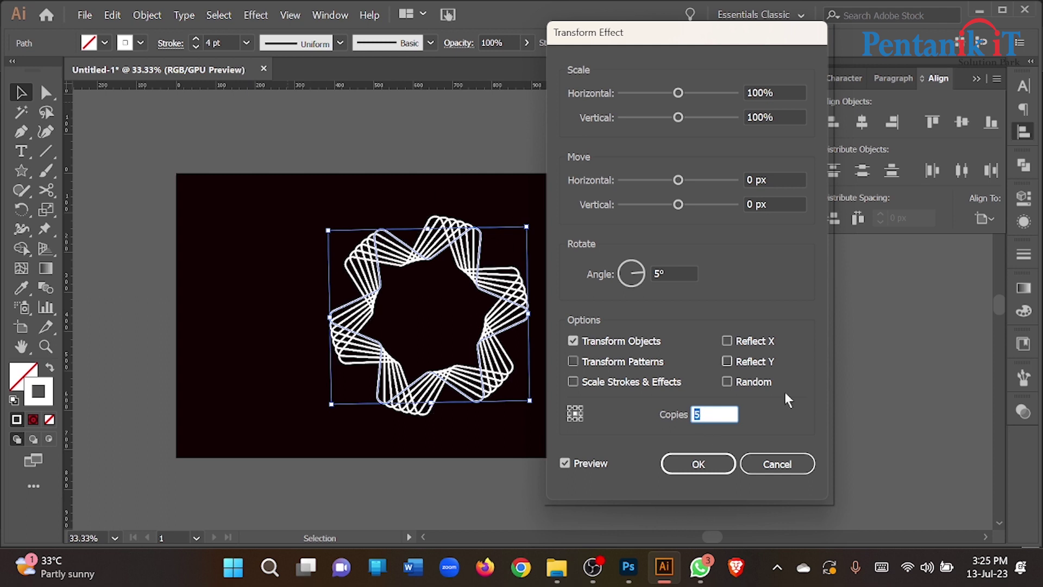
{"action": "left_click", "coordinate": [703, 472]}
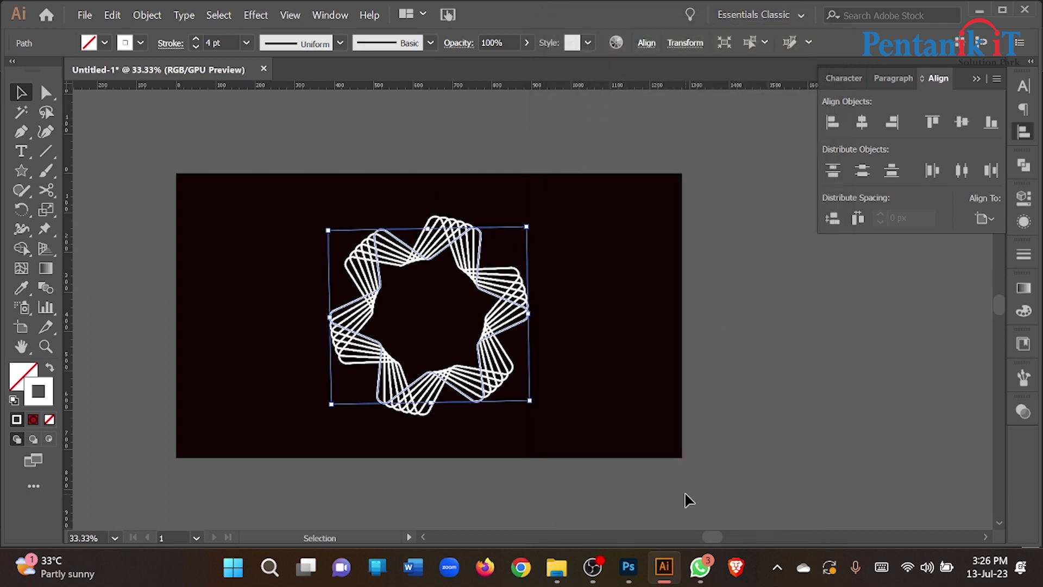
- Undo the accidental star move and show the Gradient panel
{"action": "left_click_drag", "start_coordinate": [488, 325], "coordinate": [558, 310]}
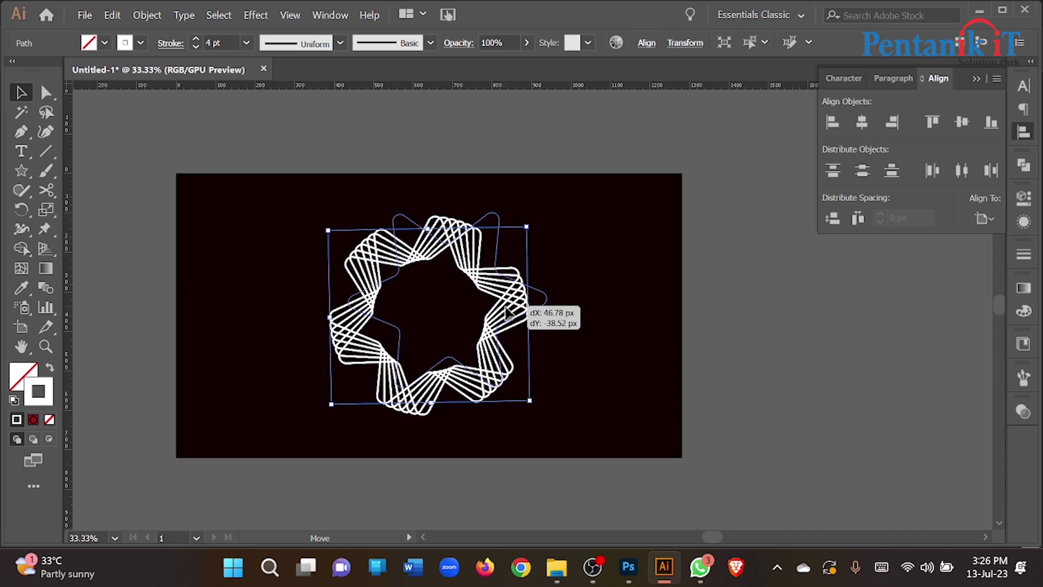
{"action": "key", "text": "ctrl+z"}
{"action": "left_click", "coordinate": [630, 257]}
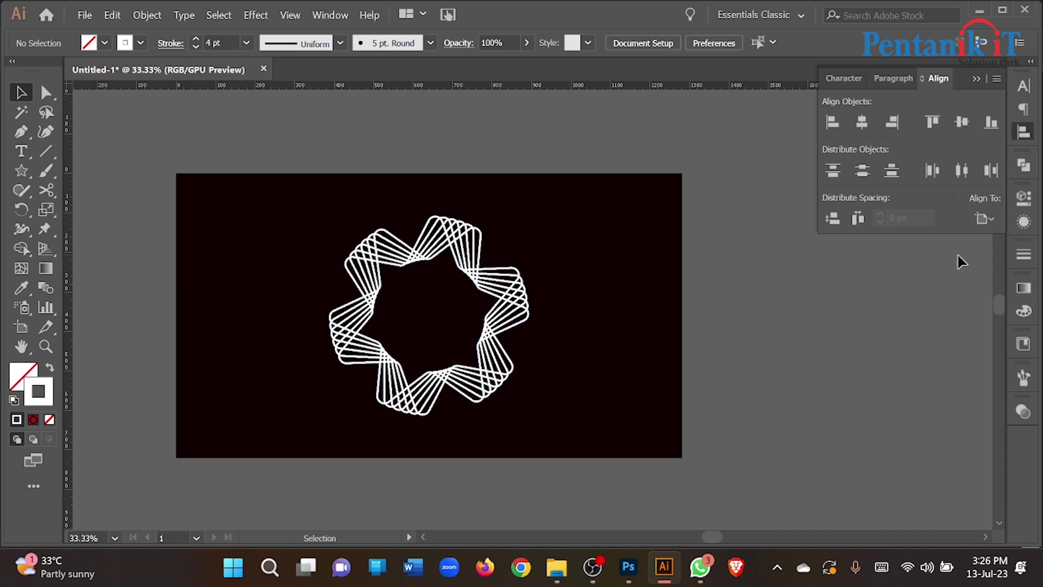
{"action": "left_click", "coordinate": [1024, 288]}
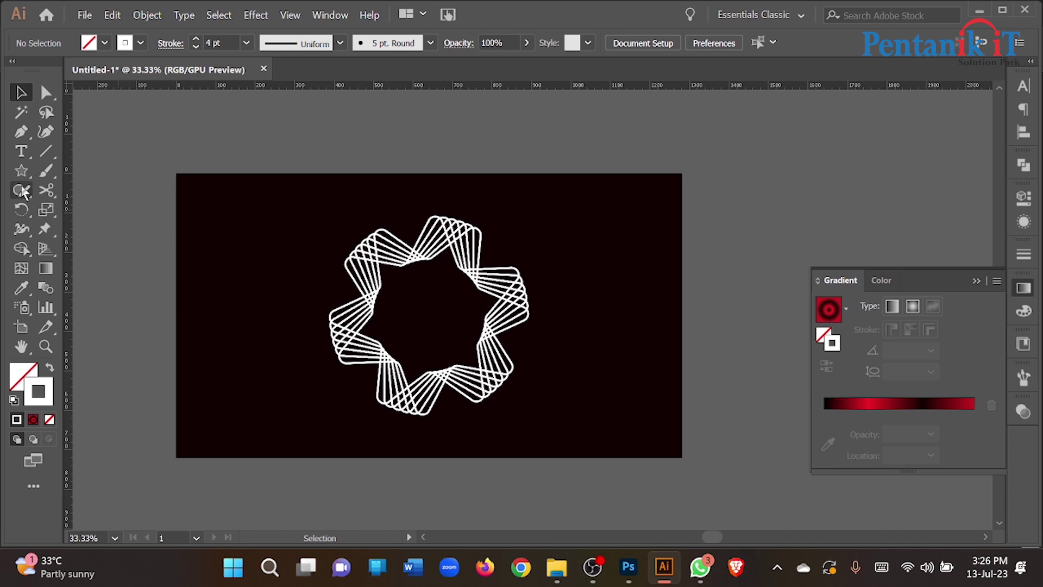
- Draw a small test rectangle beside the artboard and fill it with a radial gradient
{"action": "left_click_drag", "start_coordinate": [16, 173], "coordinate": [82, 170]}
{"action": "left_click_drag", "start_coordinate": [712, 144], "coordinate": [751, 190]}
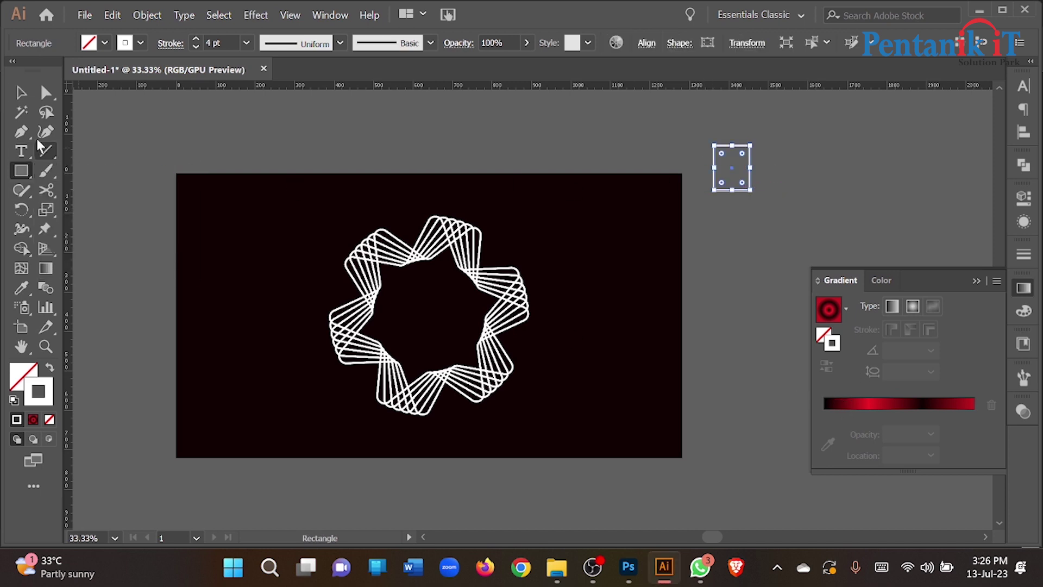
{"action": "left_click", "coordinate": [22, 97]}
{"action": "left_click", "coordinate": [49, 368]}
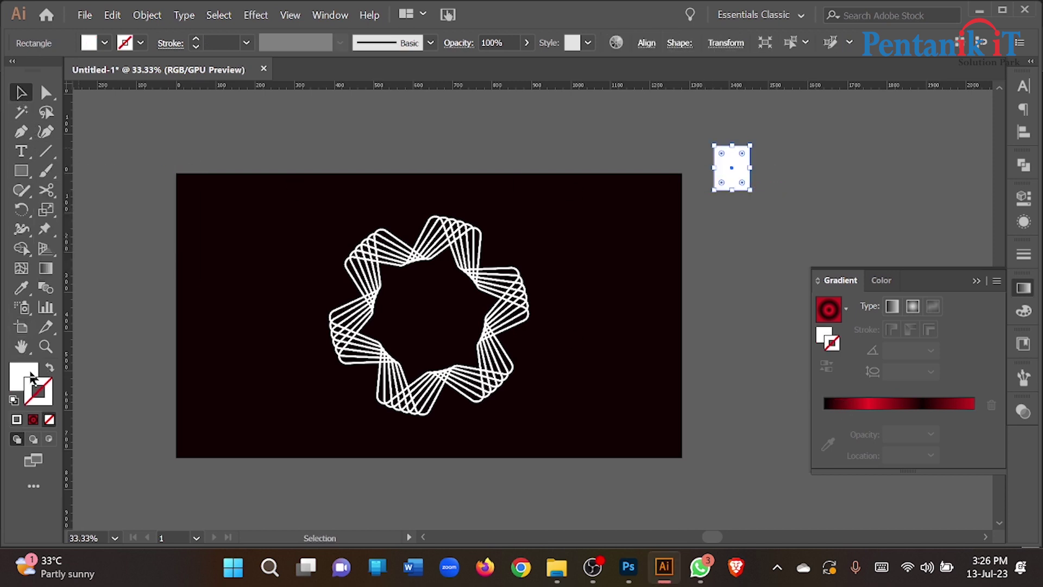
{"action": "left_click", "coordinate": [1023, 288]}
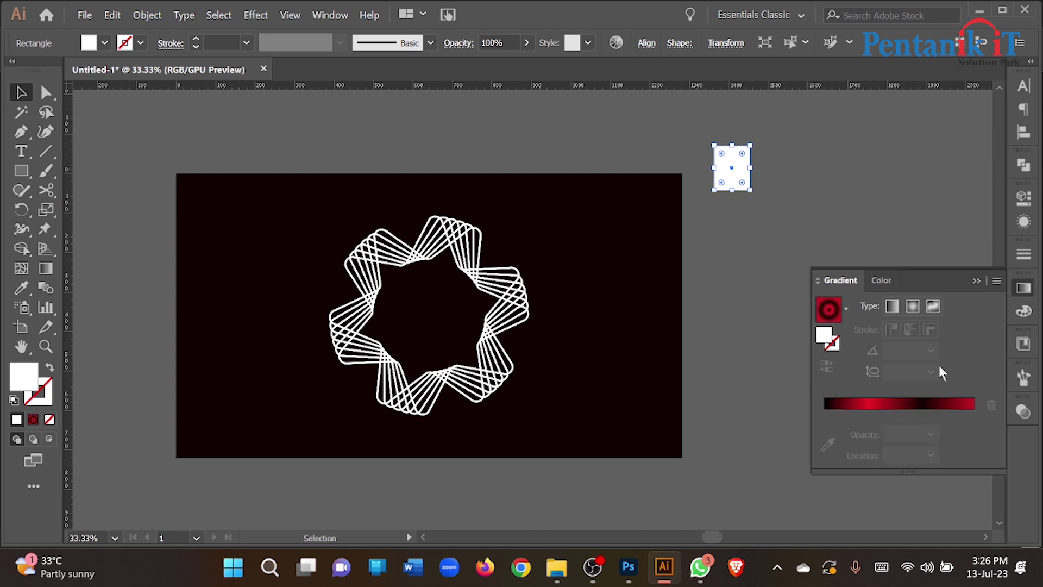
{"action": "left_click", "coordinate": [838, 411]}
- Recolour the test gradient's middle and last stops dark
{"action": "left_click", "coordinate": [828, 445]}
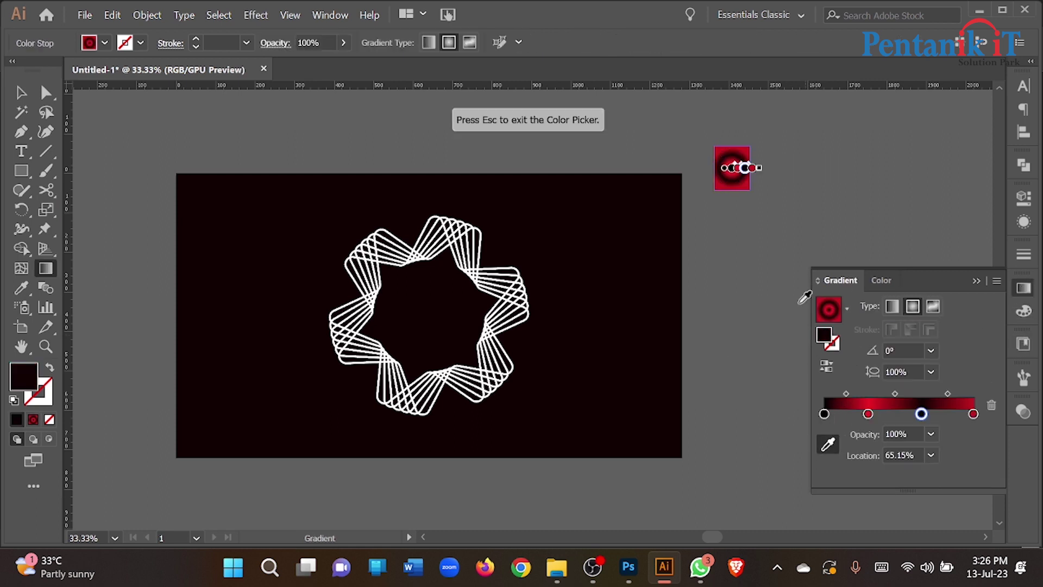
{"action": "left_click", "coordinate": [868, 413]}
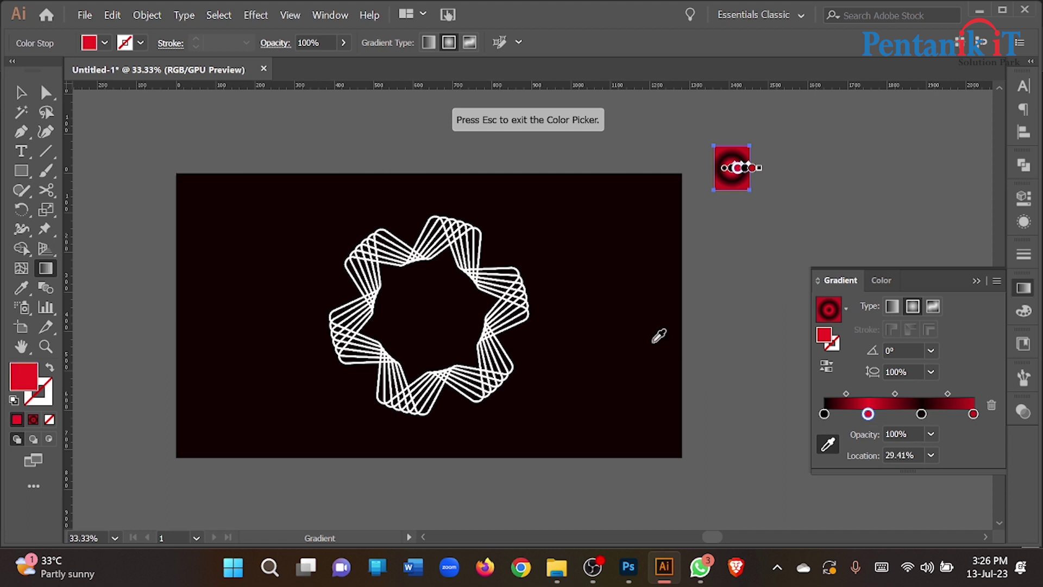
{"action": "left_click", "coordinate": [680, 350]}
{"action": "left_click", "coordinate": [972, 414]}
{"action": "left_click", "coordinate": [590, 266]}
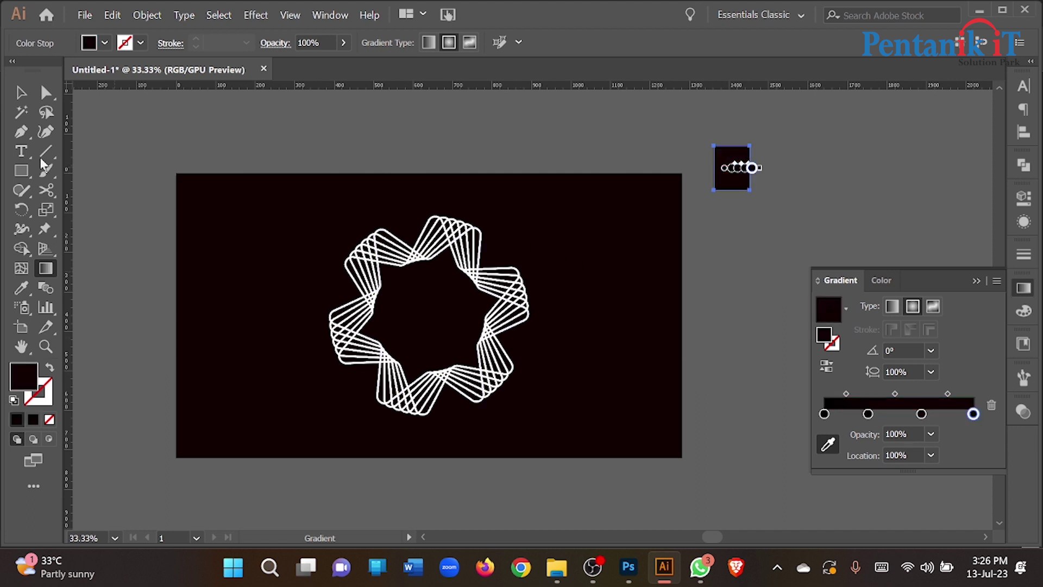
{"action": "left_click", "coordinate": [21, 92]}
- Remove the extra stops and make the end stop a light grey
{"action": "left_click_drag", "start_coordinate": [973, 433], "coordinate": [981, 450]}
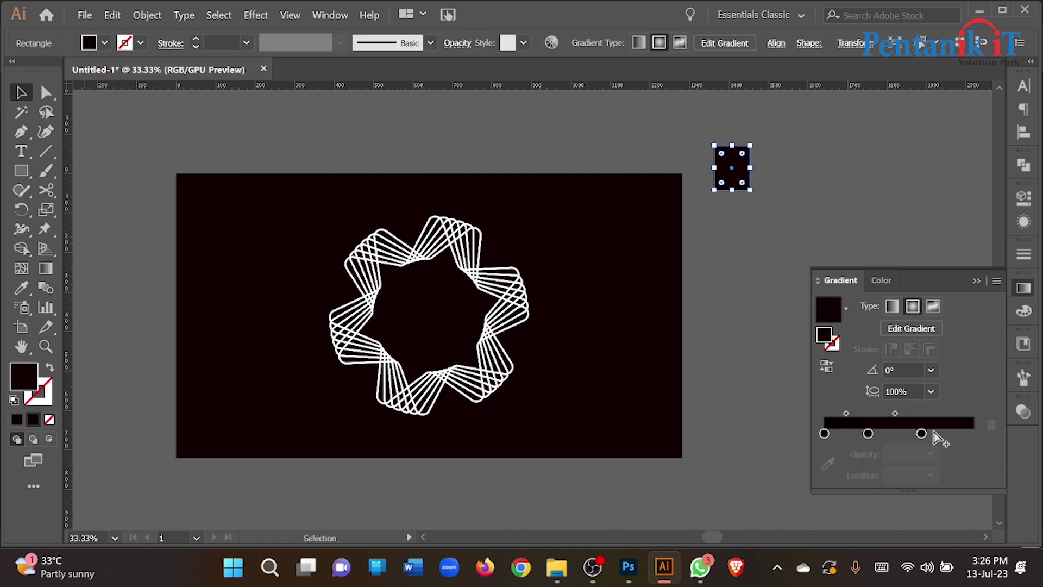
{"action": "left_click", "coordinate": [920, 433]}
{"action": "left_click", "coordinate": [991, 424]}
{"action": "left_click_drag", "start_coordinate": [868, 433], "coordinate": [973, 433]}
{"action": "double_click", "coordinate": [973, 433]}
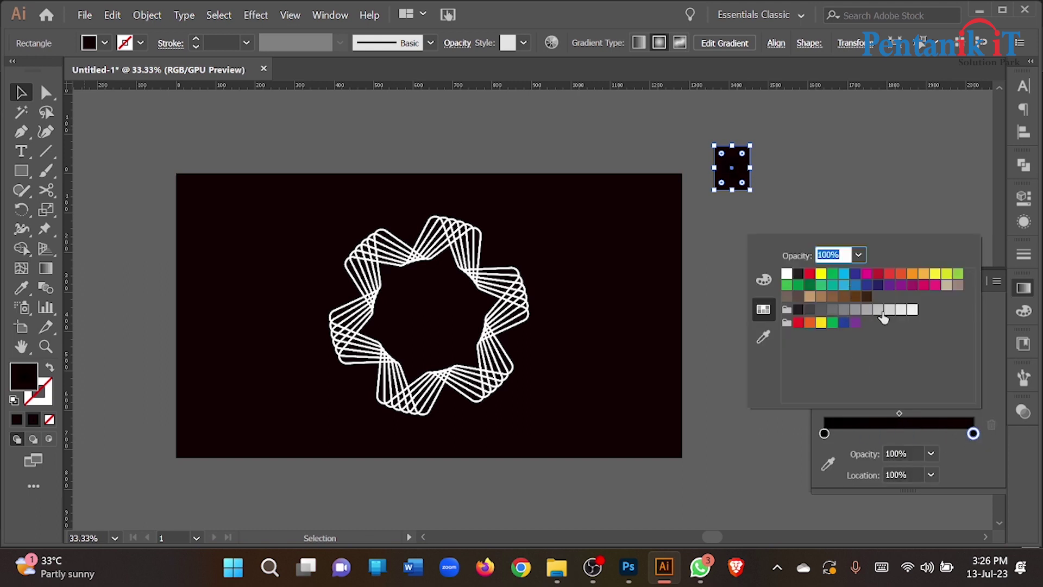
{"action": "left_click", "coordinate": [821, 311]}
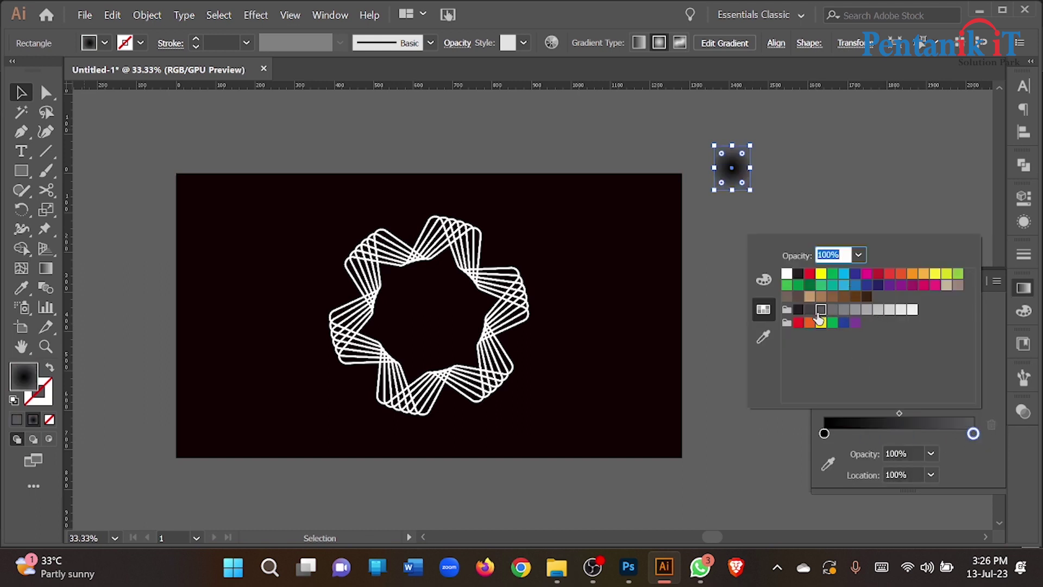
{"action": "left_click", "coordinate": [863, 310]}
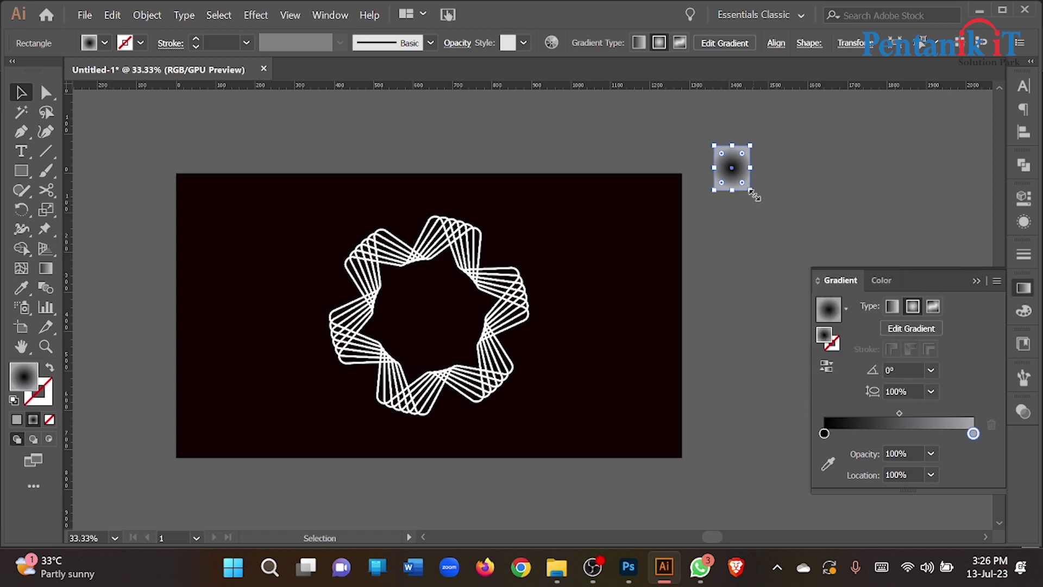
- Delete the test rectangle, switch the gradient to Linear, and select the background
{"action": "key", "text": "Delete"}
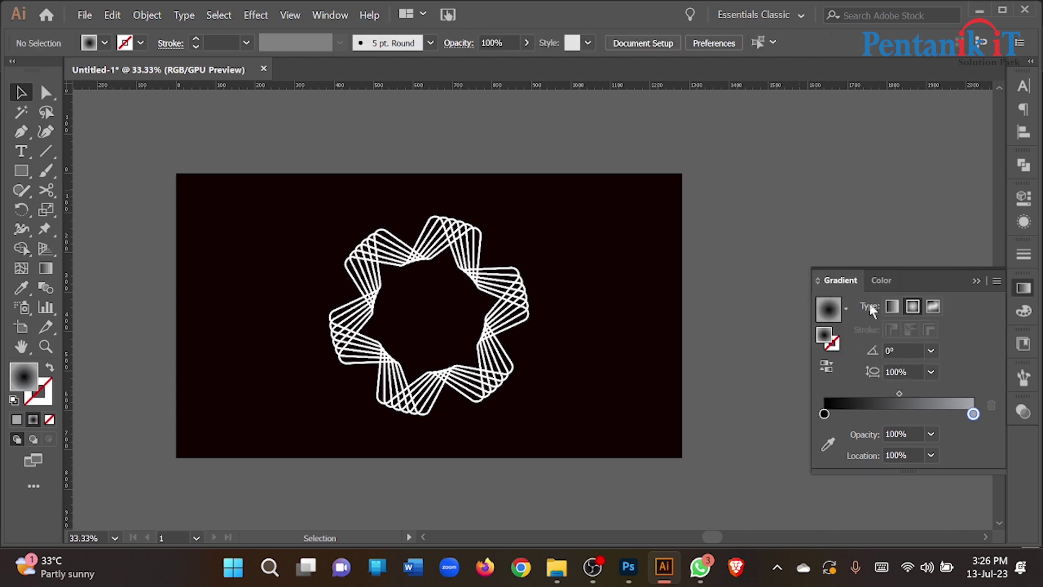
{"action": "left_click", "coordinate": [892, 306]}
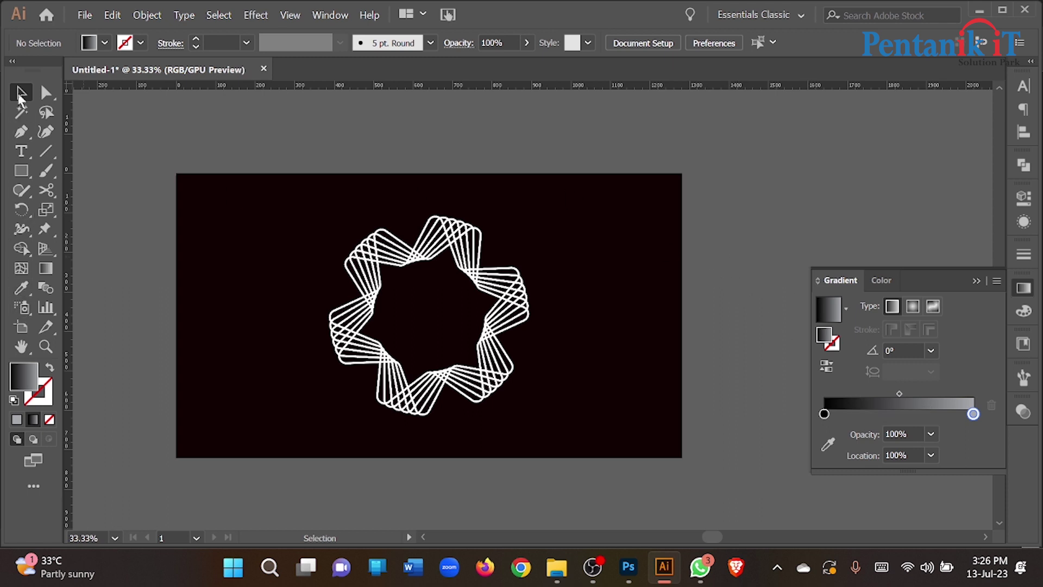
{"action": "left_click", "coordinate": [252, 233]}
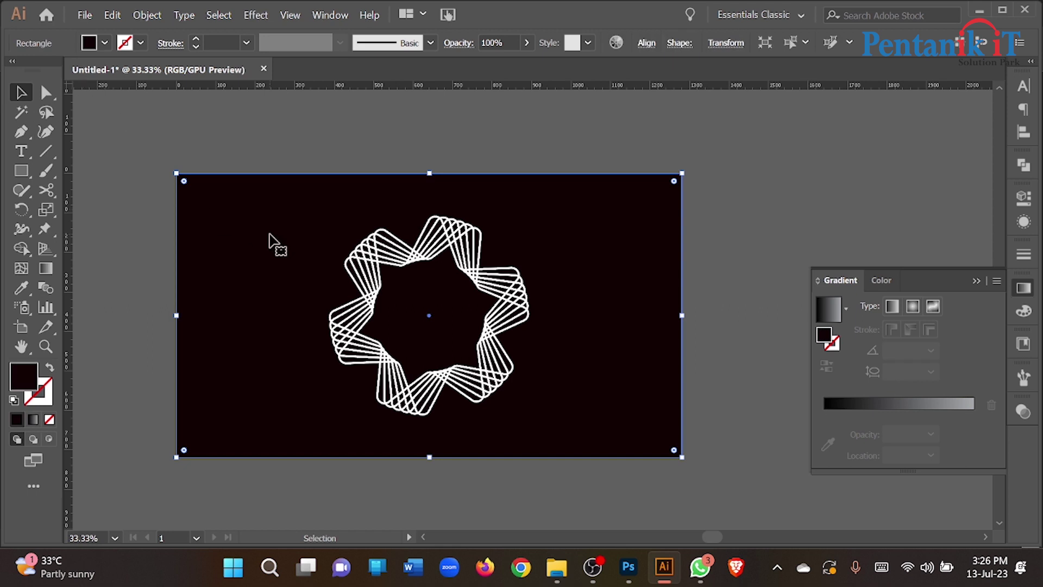
- Restore the dark maroon background rectangle after accidentally deleting it
{"action": "key", "text": "Delete"}
{"action": "left_click", "coordinate": [495, 322]}
{"action": "left_click", "coordinate": [632, 239]}
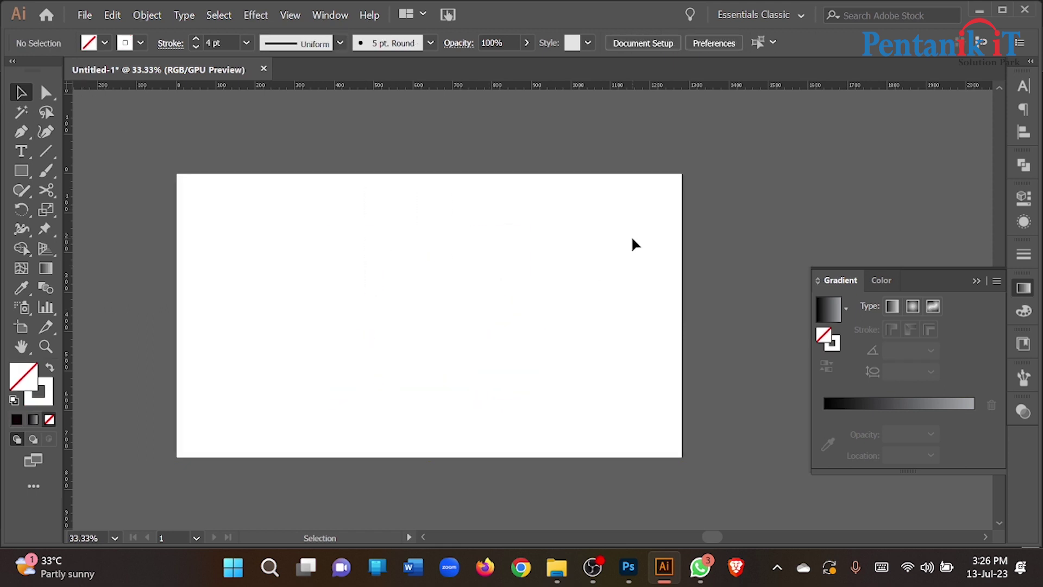
{"action": "key", "text": "ctrl+b"}
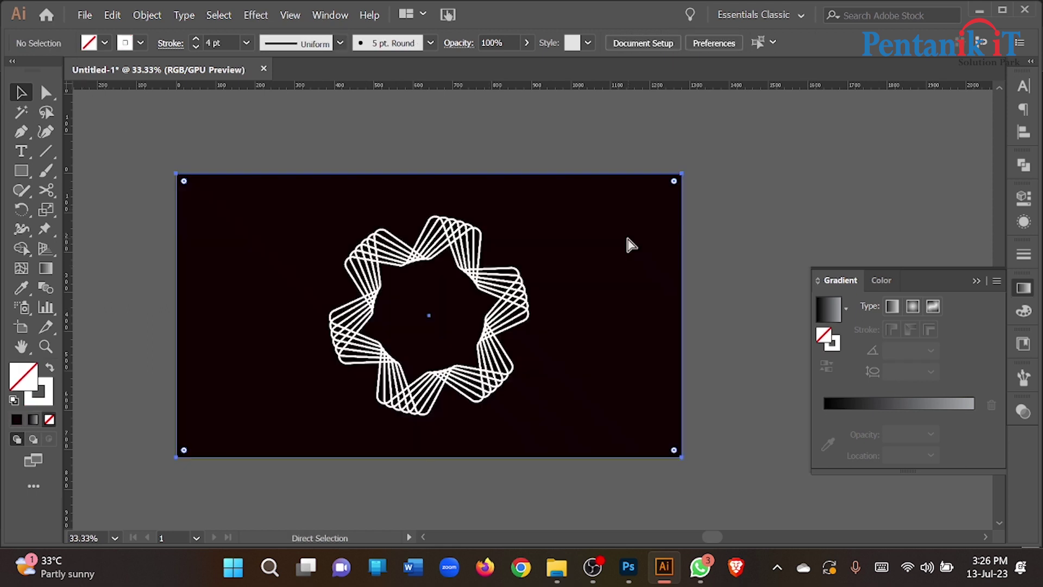
{"action": "key", "text": "ctrl+2"}
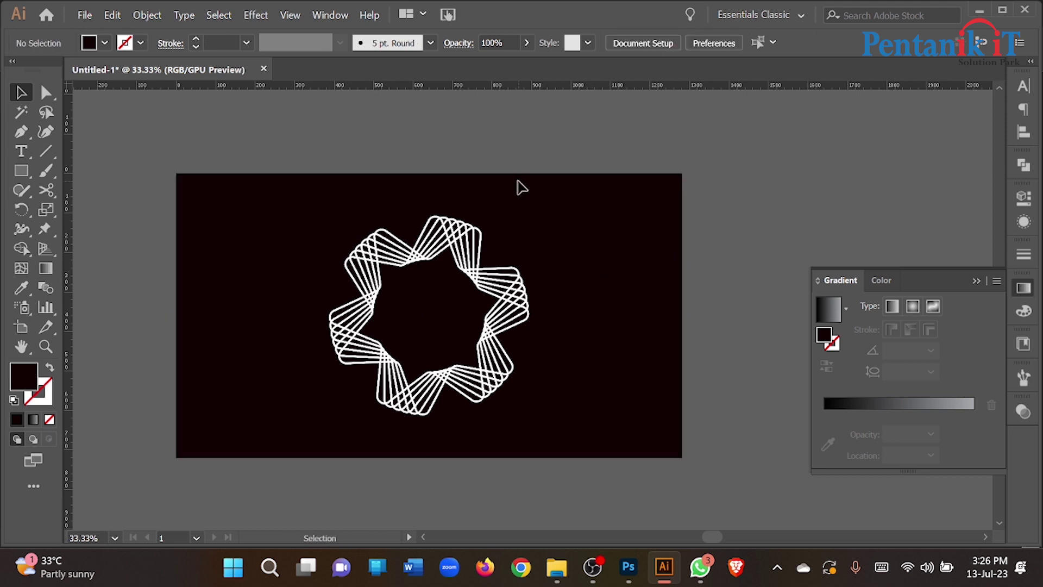
{"action": "left_click_drag", "start_coordinate": [606, 252], "coordinate": [630, 238]}
- Apply the black-to-grey gradient to the star ring's outlines and set its fill to None
{"action": "left_click_drag", "start_coordinate": [383, 182], "coordinate": [627, 391]}
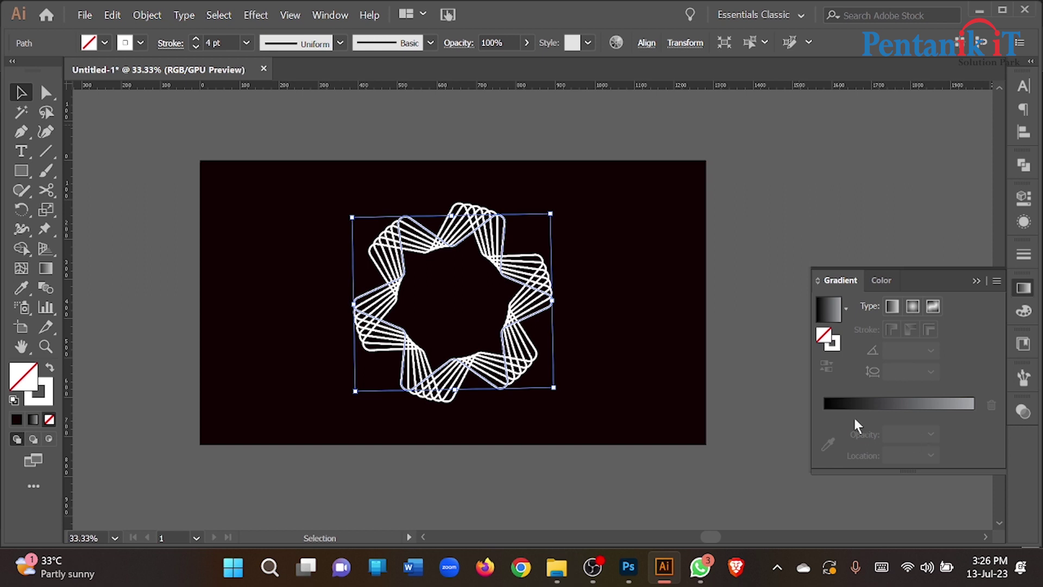
{"action": "left_click", "coordinate": [841, 409]}
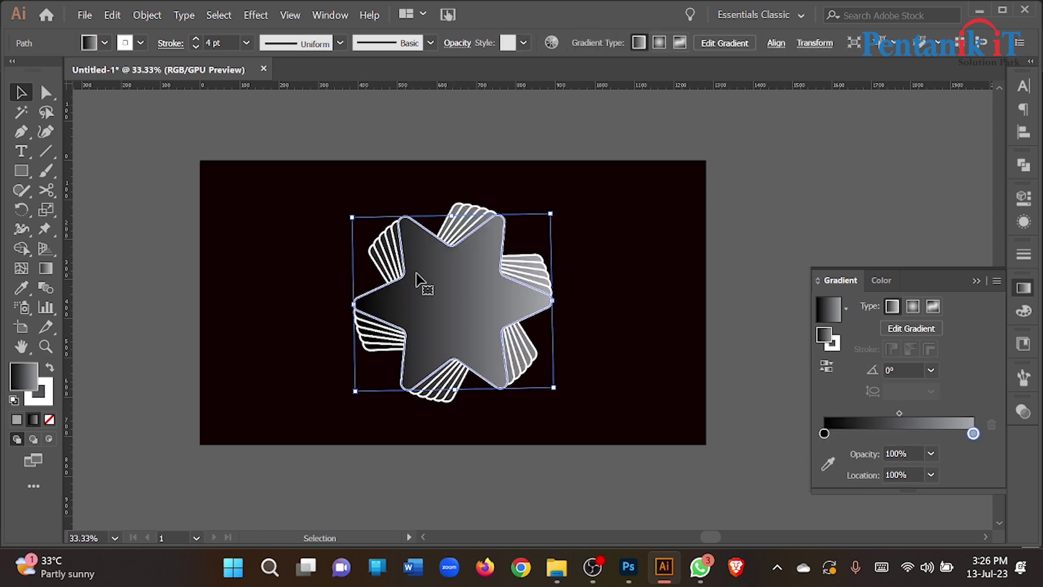
{"action": "left_click", "coordinate": [50, 369]}
{"action": "left_click", "coordinate": [50, 419]}
{"action": "key", "text": "ctrl"}
{"action": "left_click", "coordinate": [863, 406]}
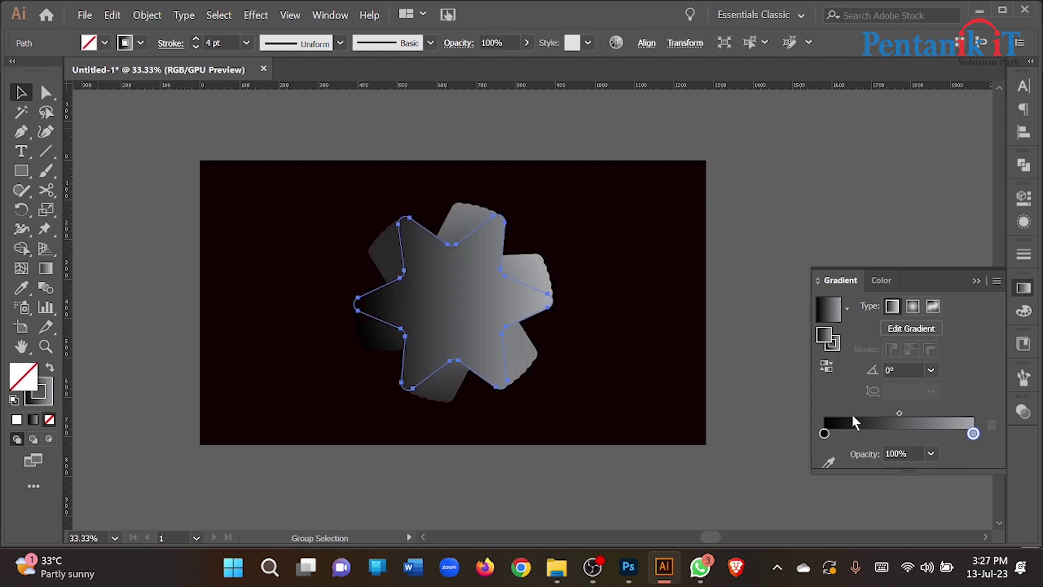
{"action": "double_click", "coordinate": [824, 433]}
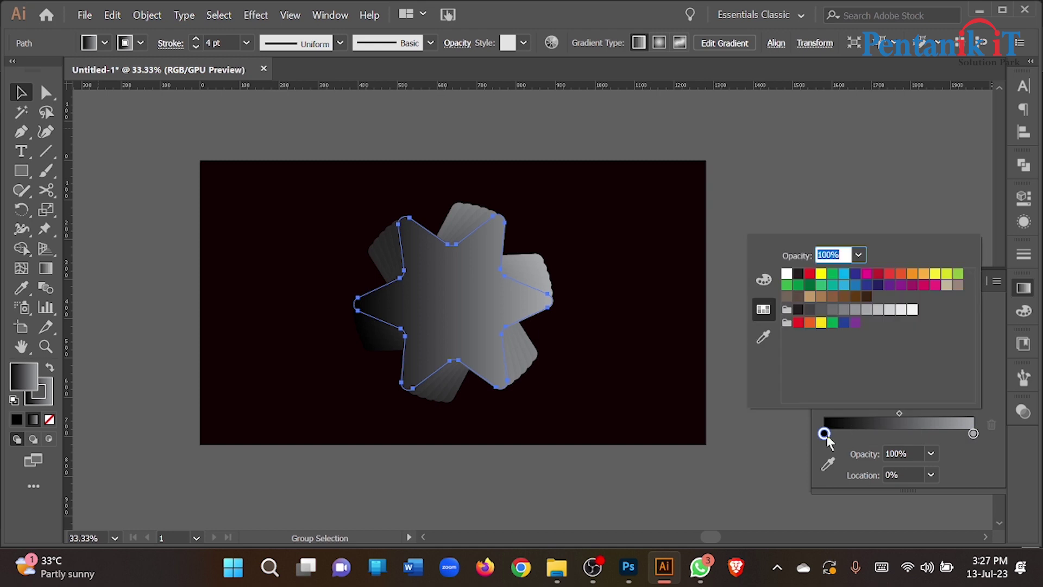
{"action": "left_click", "coordinate": [38, 418]}
{"action": "left_click", "coordinate": [50, 419]}
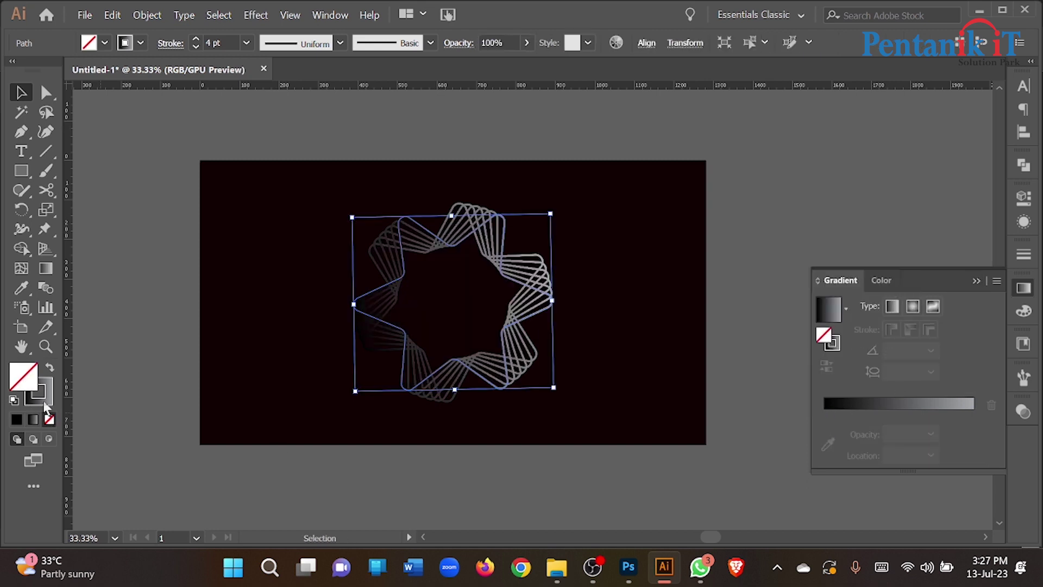
- Remove the star fill and show colour sliders for the outline gradient's left stop
{"action": "left_click", "coordinate": [42, 398]}
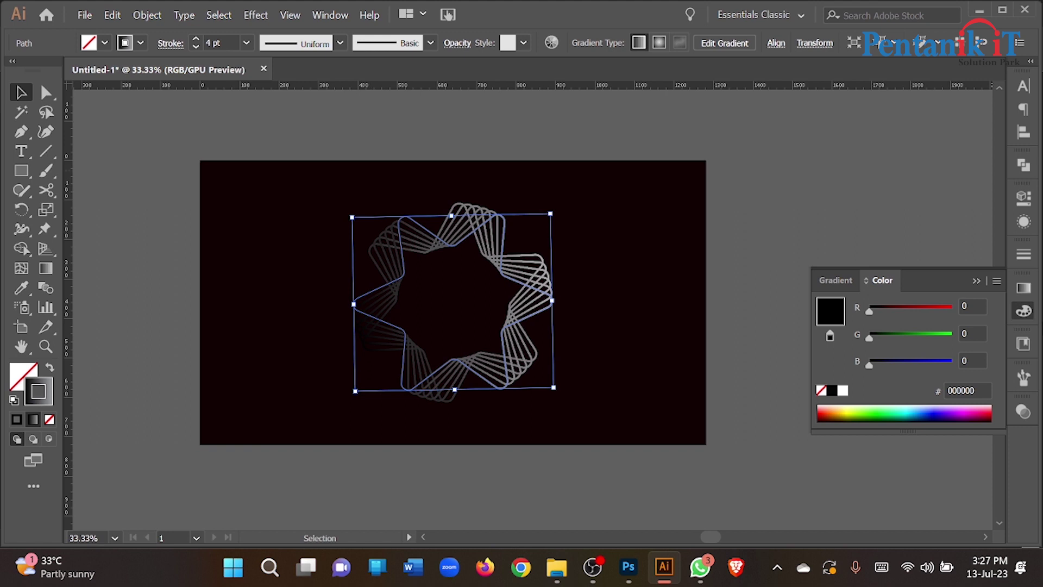
{"action": "left_click", "coordinate": [1023, 288]}
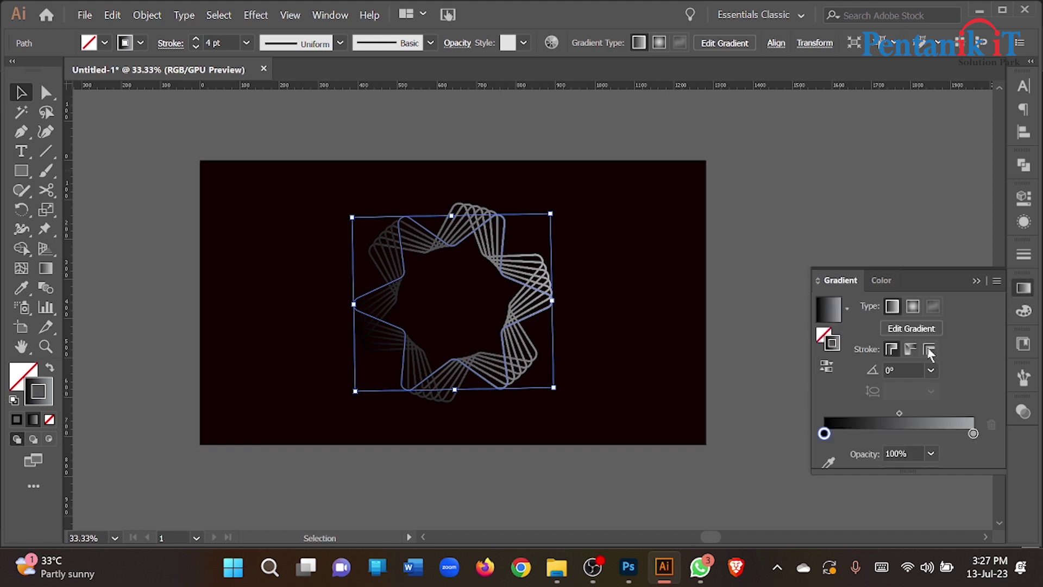
{"action": "double_click", "coordinate": [823, 434]}
{"action": "left_click", "coordinate": [771, 279]}
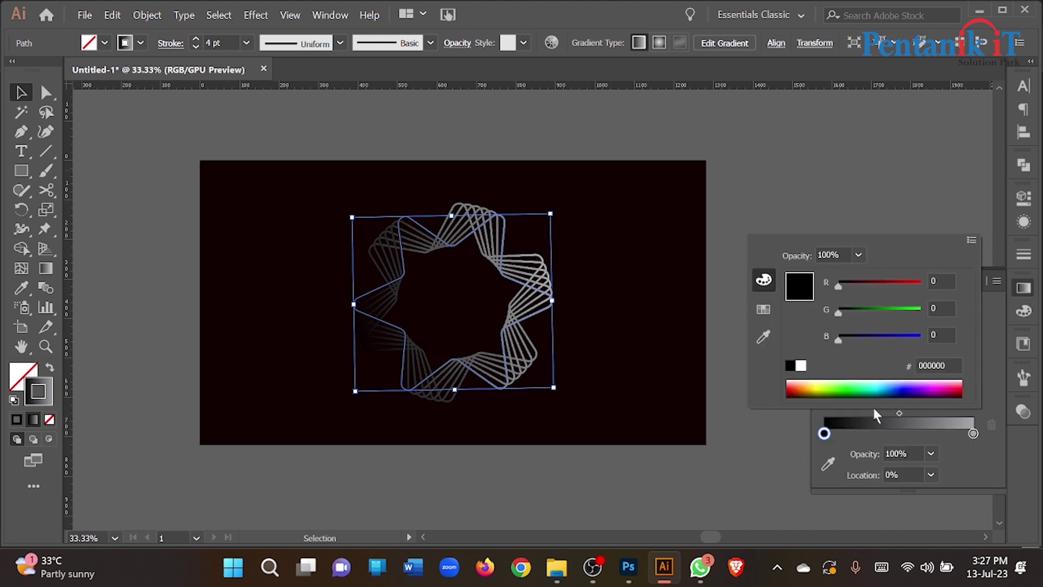
- Add a new gradient stop near the left and make it red from Swatches
{"action": "left_click", "coordinate": [973, 433]}
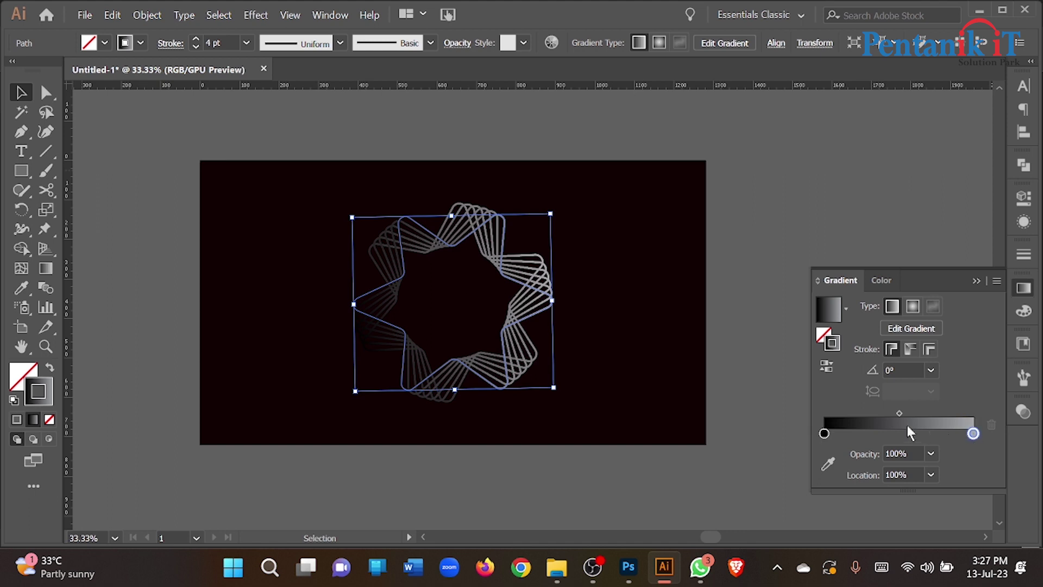
{"action": "left_click_drag", "start_coordinate": [973, 433], "coordinate": [860, 435]}
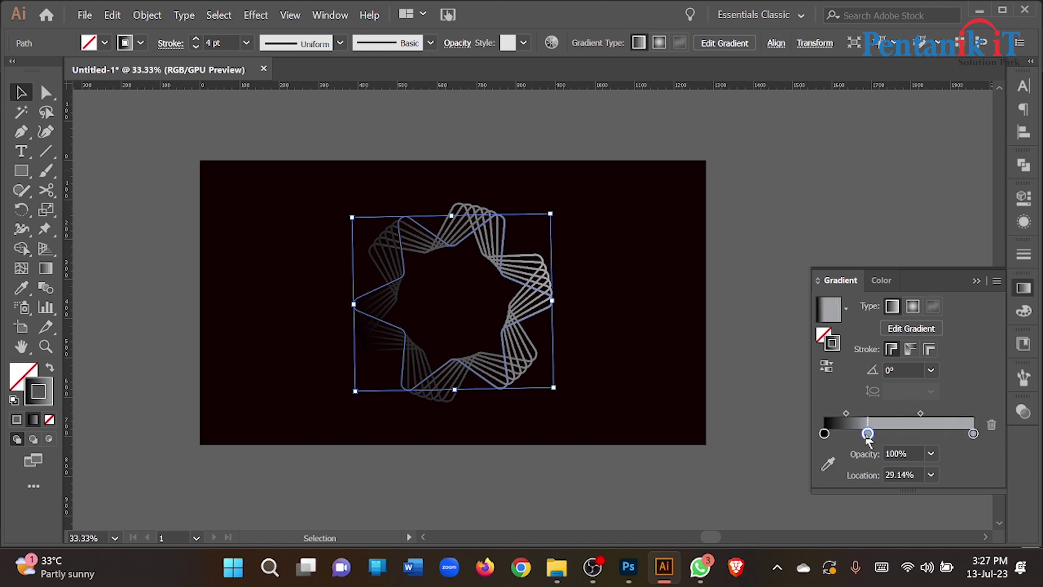
{"action": "double_click", "coordinate": [861, 434]}
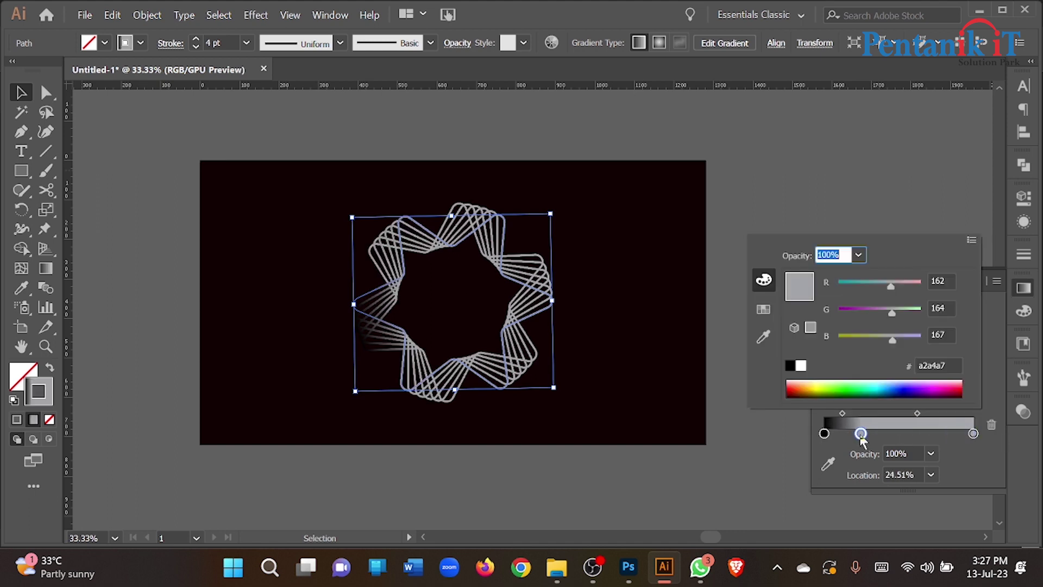
{"action": "left_click", "coordinate": [764, 313]}
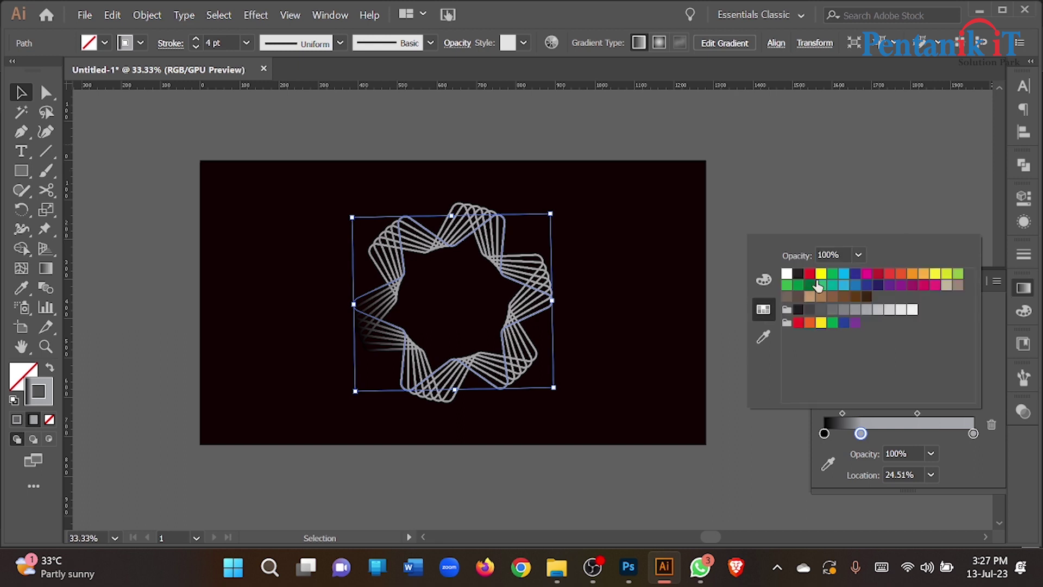
{"action": "left_click", "coordinate": [809, 275]}
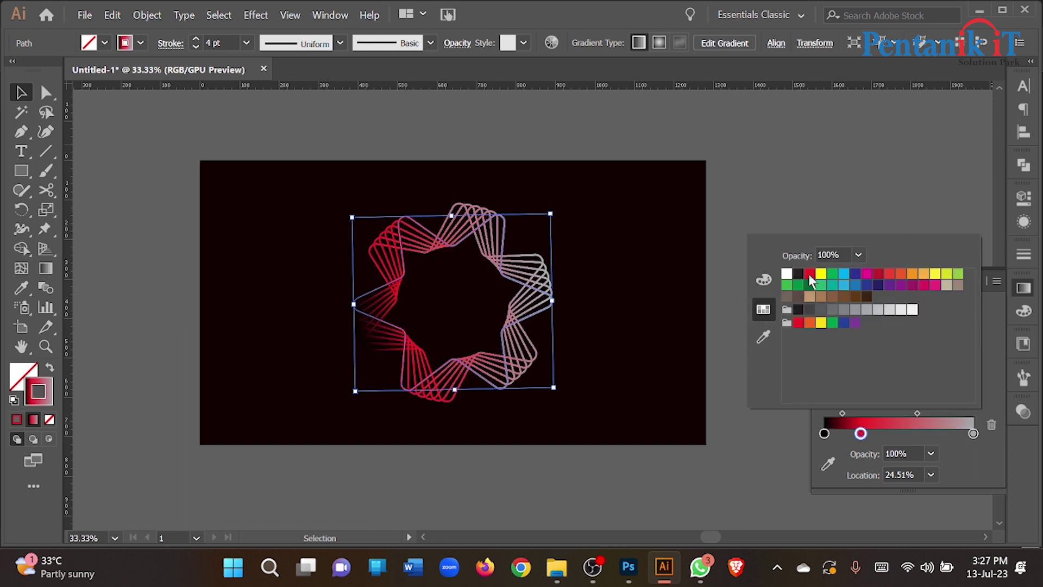
- Add a black stop midway along the gradient and delete the extra right-end stop
{"action": "left_click", "coordinate": [824, 433]}
{"action": "left_click_drag", "start_coordinate": [826, 438], "coordinate": [972, 438]}
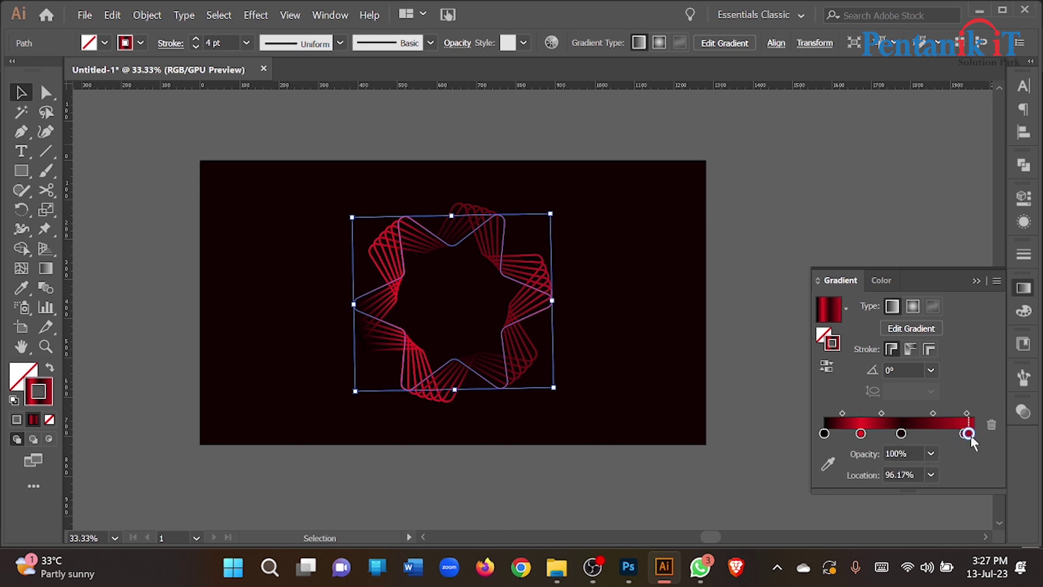
{"action": "left_click", "coordinate": [991, 424]}
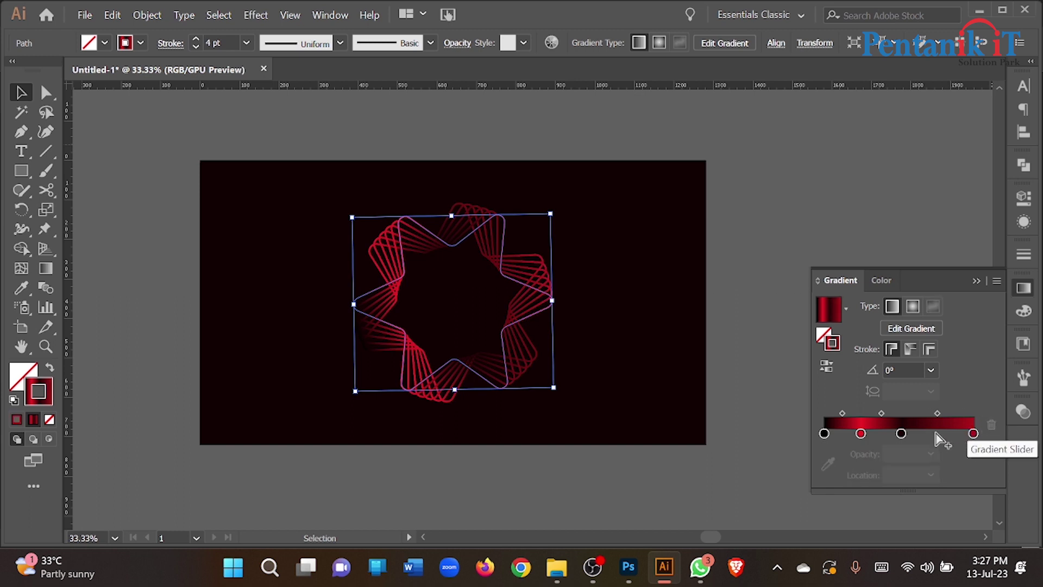
{"action": "mouse_move", "coordinate": [901, 433]}
{"action": "left_mouse_down"}
{"action": "mouse_move", "coordinate": [918, 434]}
{"action": "mouse_move", "coordinate": [871, 434]}
{"action": "left_mouse_up"}
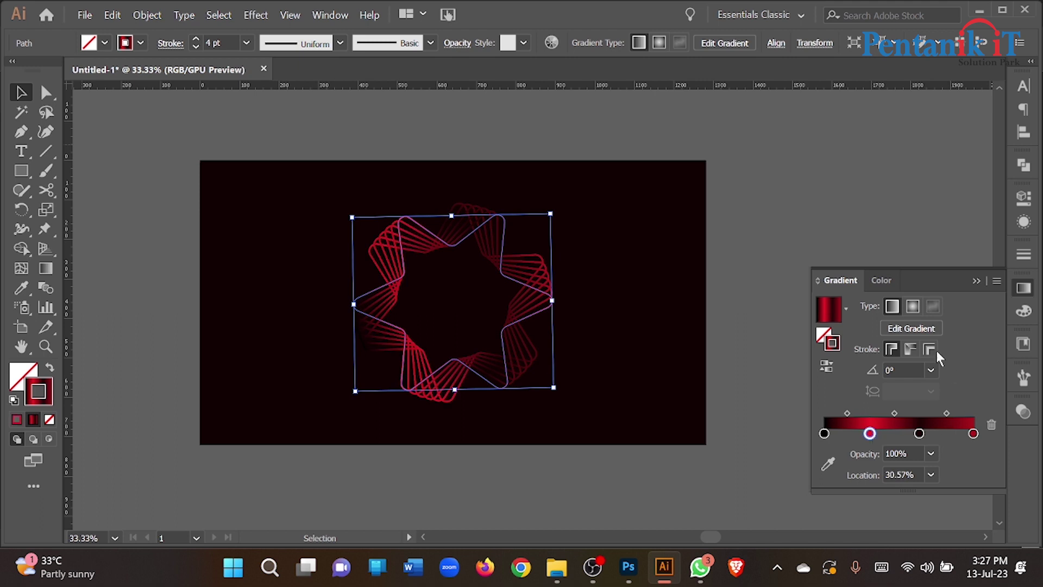
- Make the red-and-black outline gradient radial and preview it on the star stack
{"action": "left_click", "coordinate": [913, 306]}
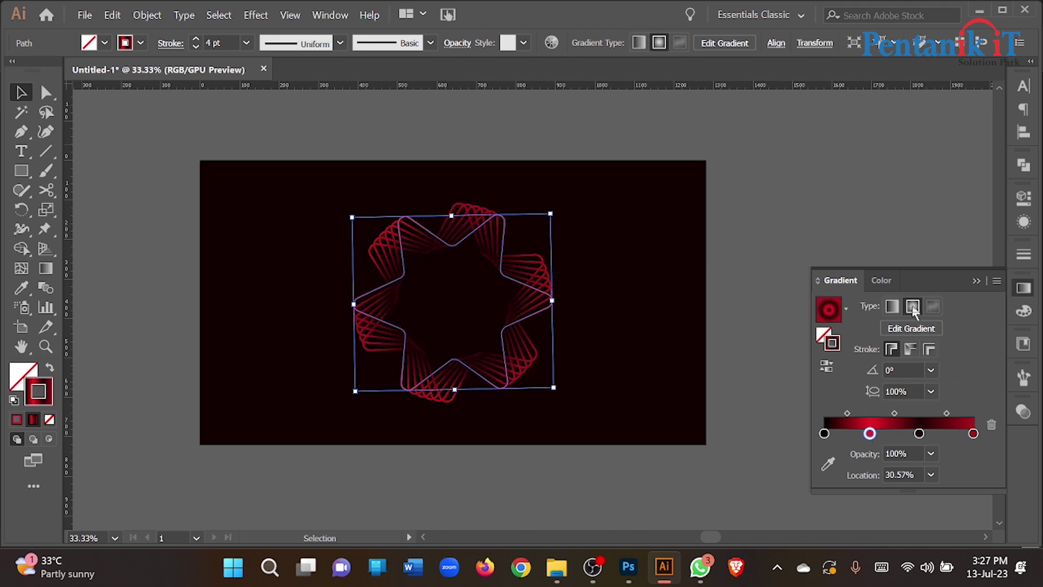
{"action": "left_click", "coordinate": [806, 170]}
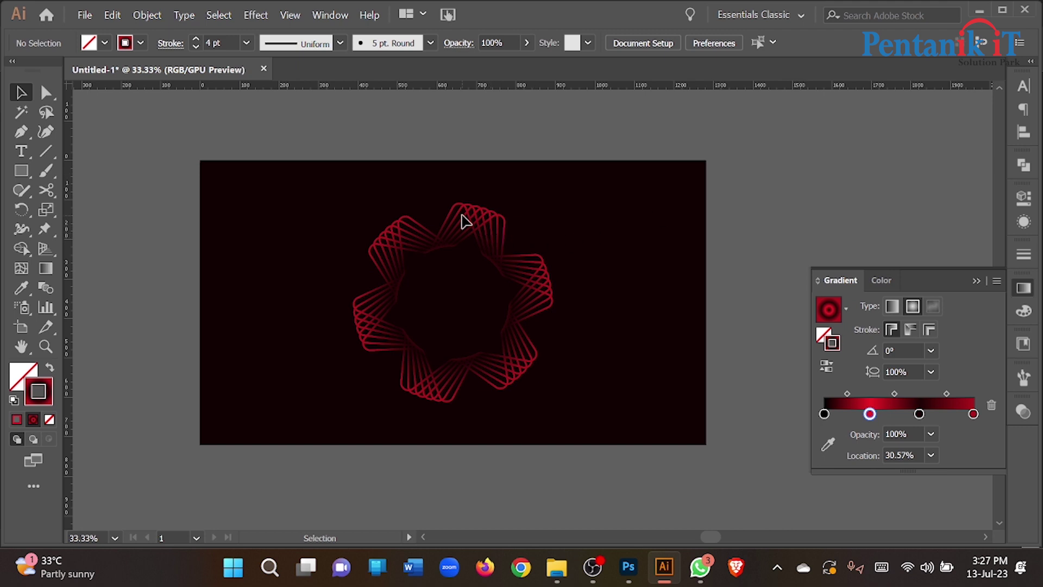
{"action": "left_click", "coordinate": [470, 298]}
- Reposition the gradient stops, red near 25% and dark at 68.36%, and adjust the midpoint
{"action": "left_click_drag", "start_coordinate": [870, 434], "coordinate": [933, 434]}
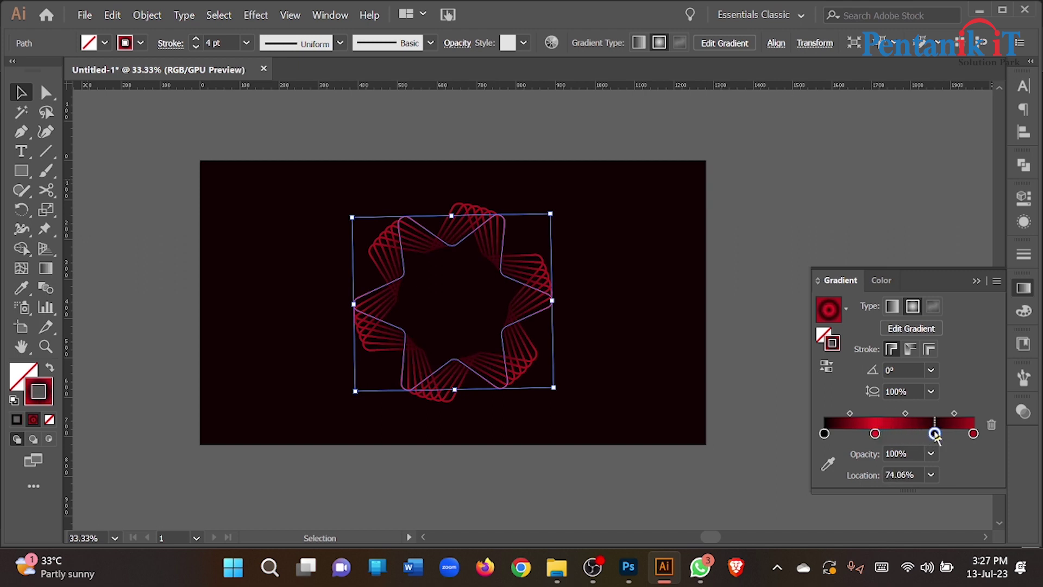
{"action": "mouse_move", "coordinate": [906, 413]}
{"action": "left_mouse_down"}
{"action": "mouse_move", "coordinate": [868, 437]}
{"action": "mouse_move", "coordinate": [881, 413]}
{"action": "left_mouse_up"}
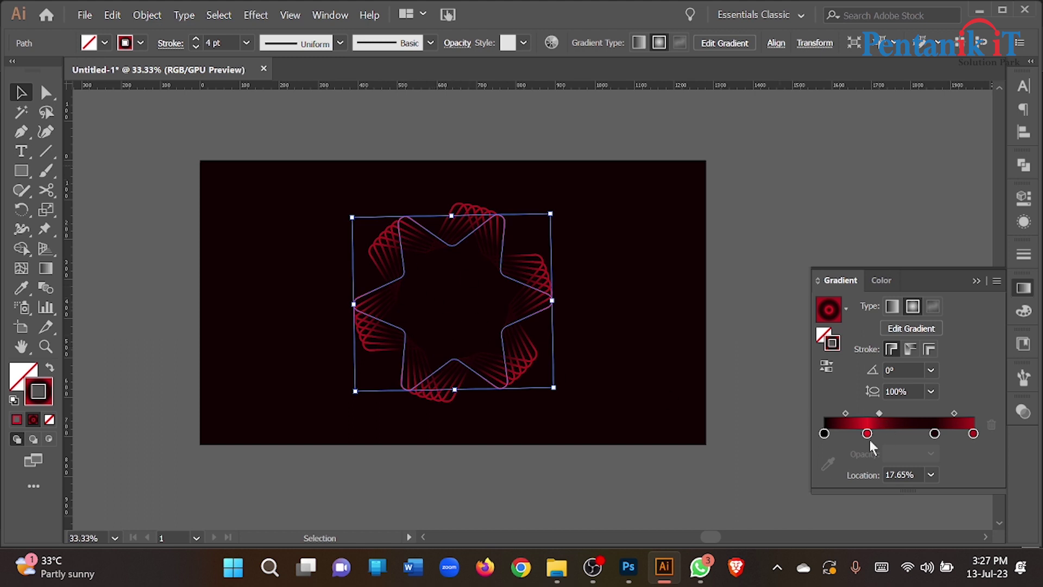
{"action": "left_click_drag", "start_coordinate": [867, 435], "coordinate": [861, 435]}
{"action": "left_click_drag", "start_coordinate": [934, 435], "coordinate": [926, 434]}
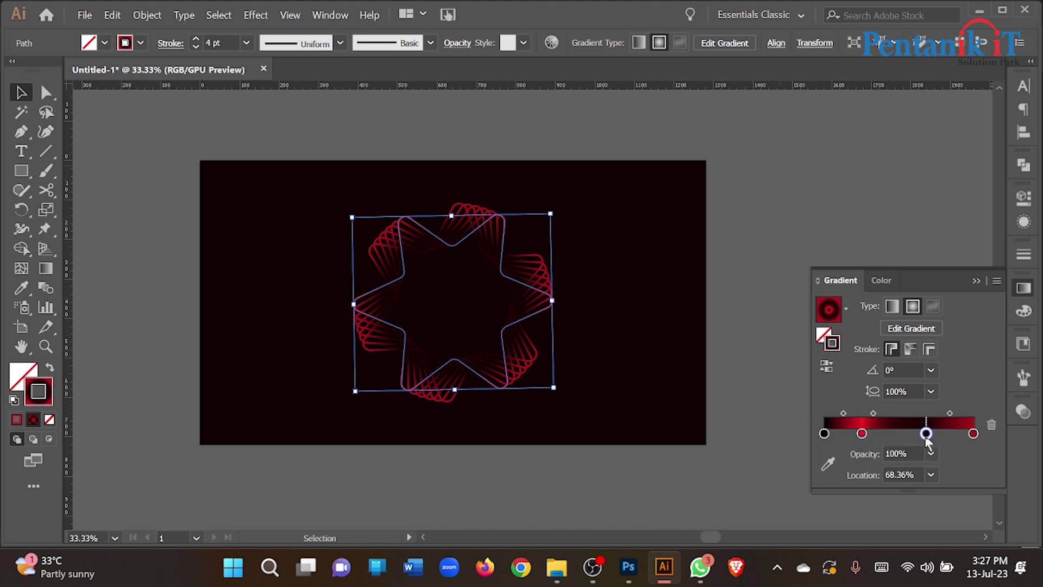
{"action": "left_click", "coordinate": [771, 218]}
{"action": "scroll", "coordinate": [489, 285], "scroll_direction": "down", "scroll_amount": 1}
{"action": "scroll", "coordinate": [465, 266], "scroll_direction": "up", "scroll_amount": 1}
{"action": "left_click", "coordinate": [468, 254]}
{"action": "scroll", "coordinate": [473, 291], "scroll_direction": "down", "scroll_amount": 1}
{"action": "scroll", "coordinate": [477, 293], "scroll_direction": "up", "scroll_amount": 1}
{"action": "key", "text": "ctrl"}
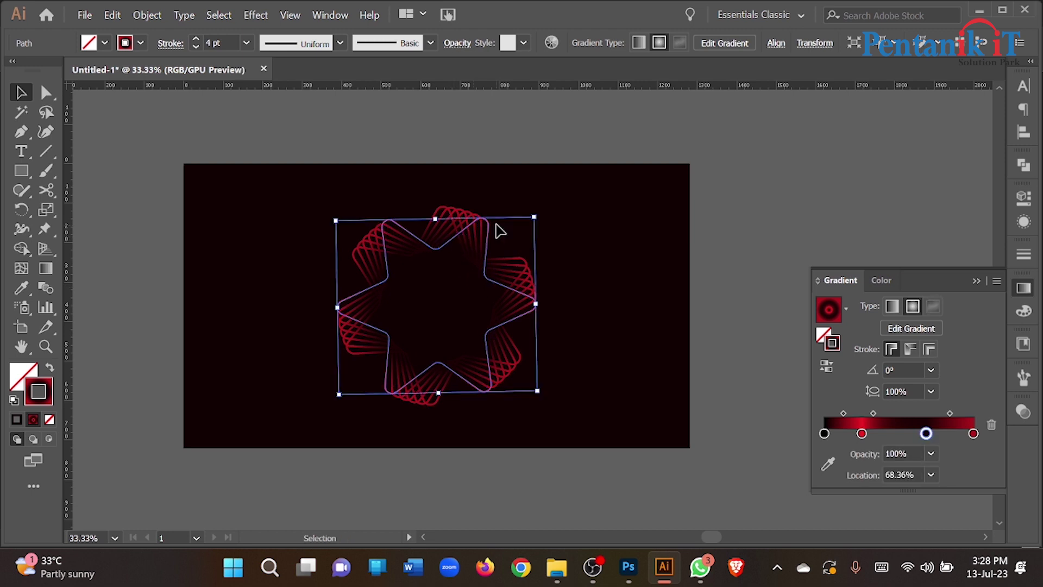
- Undo a trial shrink, then copy and paste the star stack via the Edit menu
{"action": "left_click_drag", "start_coordinate": [435, 219], "coordinate": [442, 268]}
{"action": "key", "text": "ctrl+z"}
{"action": "left_click", "coordinate": [113, 15]}
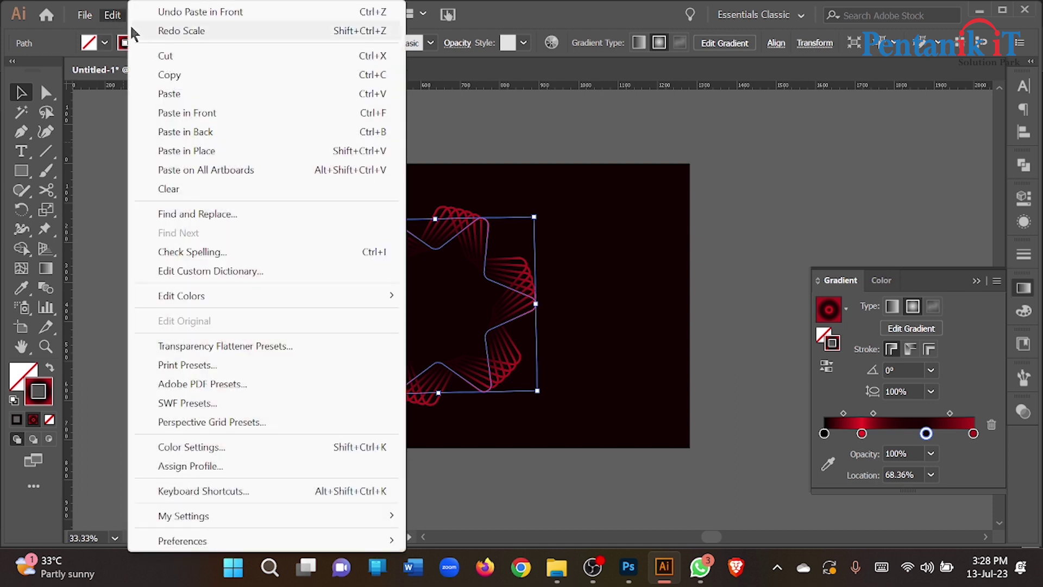
{"action": "left_click", "coordinate": [186, 69]}
{"action": "left_click", "coordinate": [118, 15]}
{"action": "left_click", "coordinate": [194, 97]}
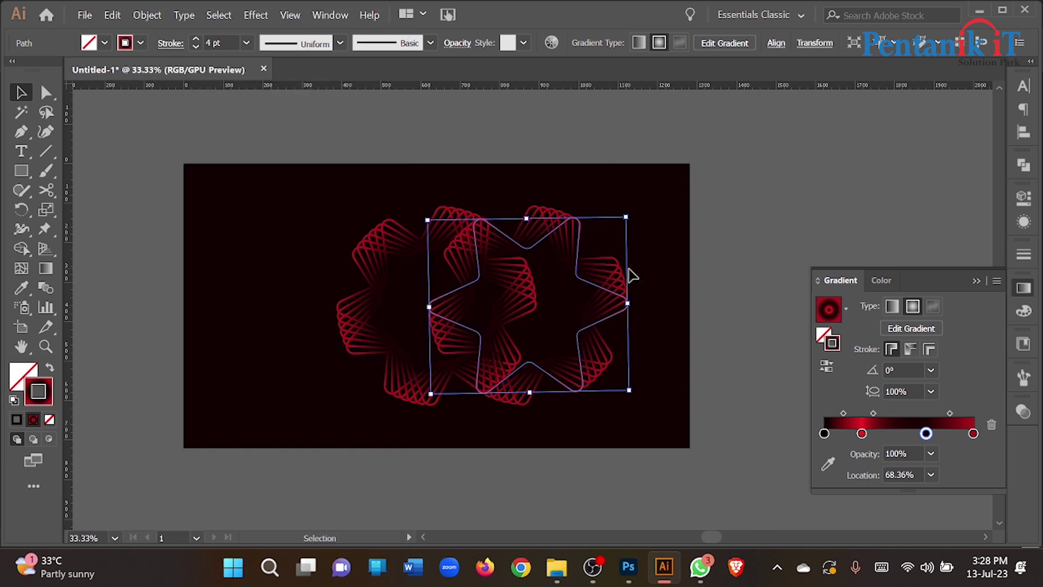
- Centre the pasted copy on the original and scale it down about its centre
{"action": "left_click", "coordinate": [1023, 132]}
{"action": "left_click", "coordinate": [861, 122]}
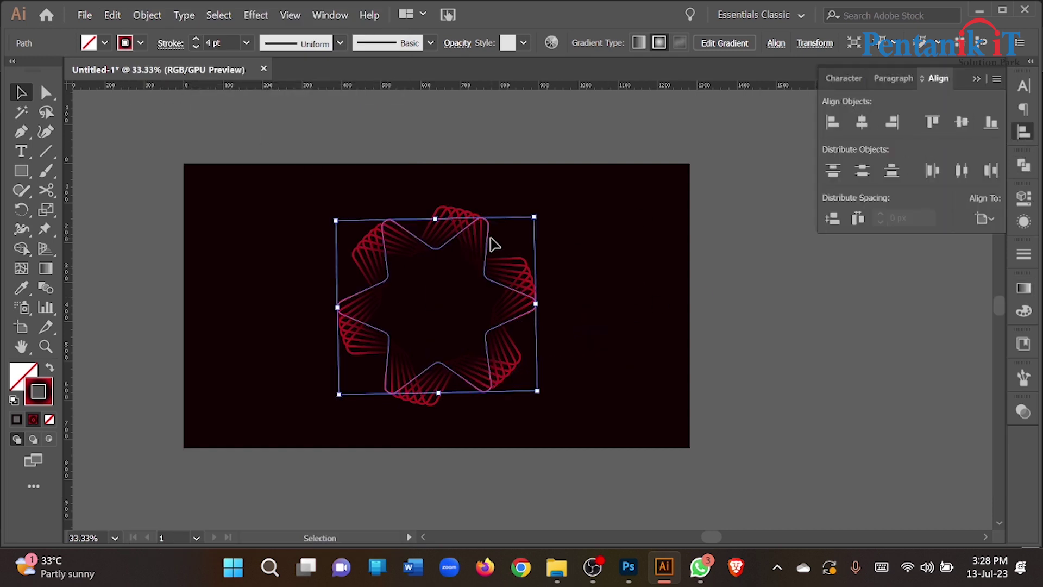
{"action": "left_click_drag", "start_coordinate": [437, 219], "coordinate": [437, 253]}
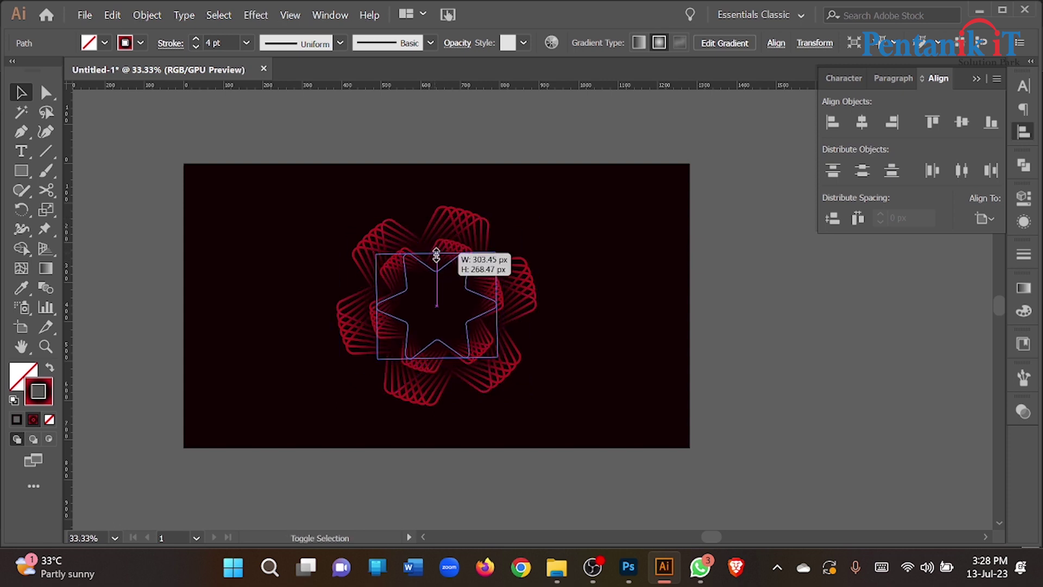
{"action": "scroll", "coordinate": [449, 296], "scroll_direction": "up", "scroll_amount": 1, "text": "alt"}
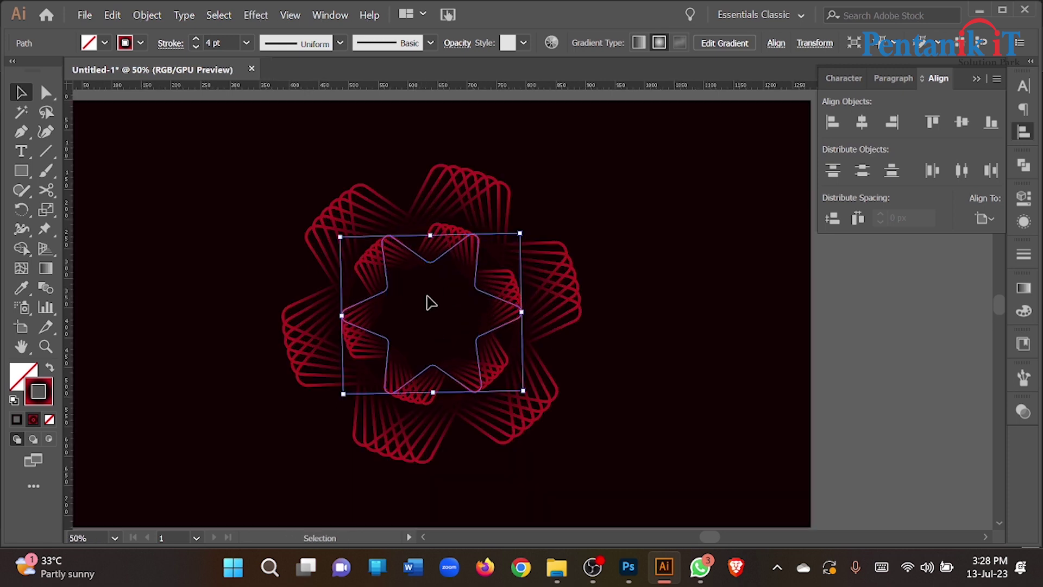
{"action": "left_click", "coordinate": [114, 17]}
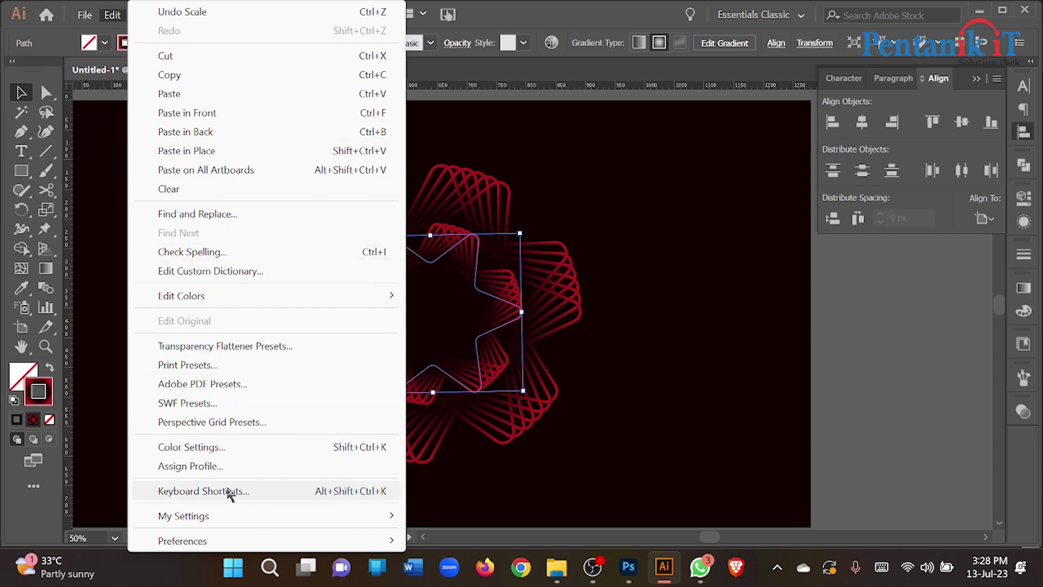
{"action": "left_click", "coordinate": [127, 14]}
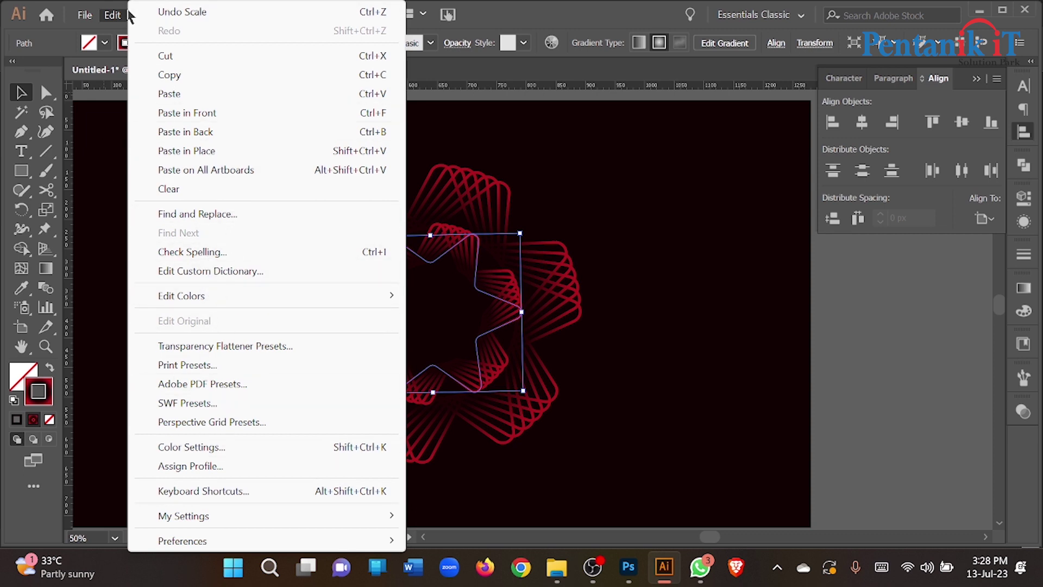
{"action": "left_click", "coordinate": [510, 310]}
{"action": "right_click", "coordinate": [434, 285]}
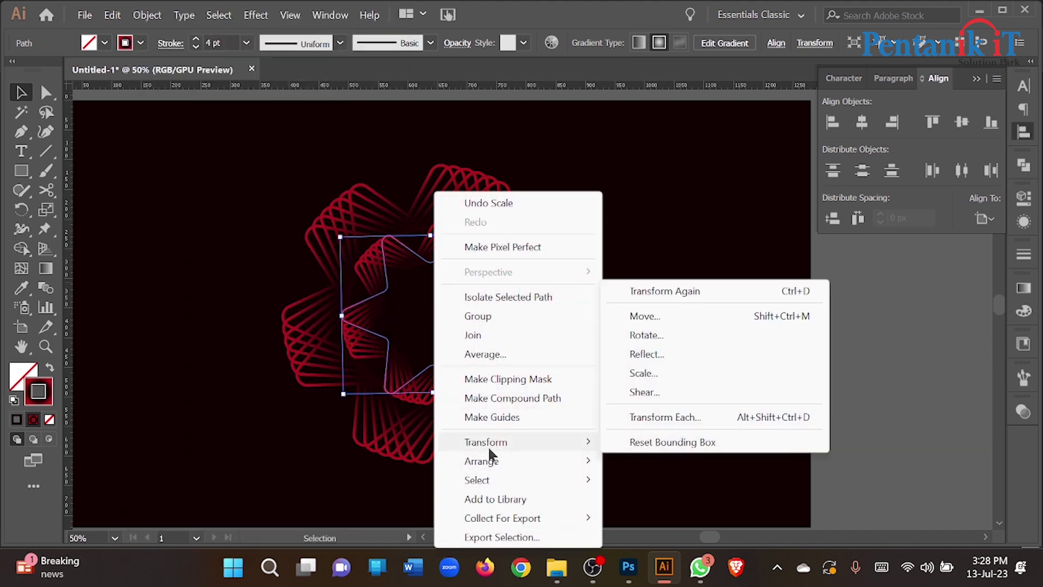
{"action": "mouse_move", "coordinate": [486, 441]}
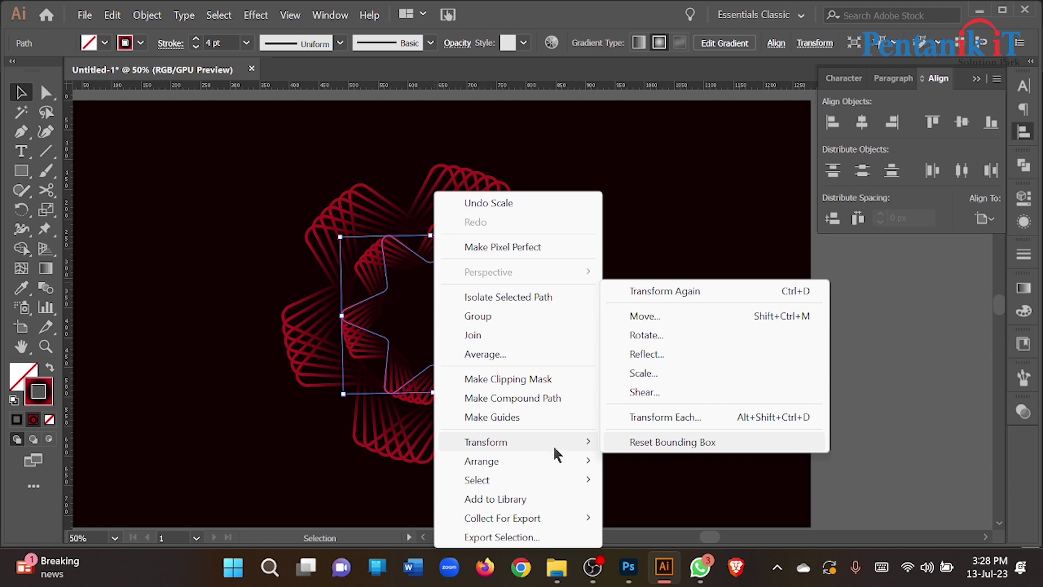
- Rotate the inner star copy by 22° in the Rotate dialog
{"action": "left_click", "coordinate": [655, 341]}
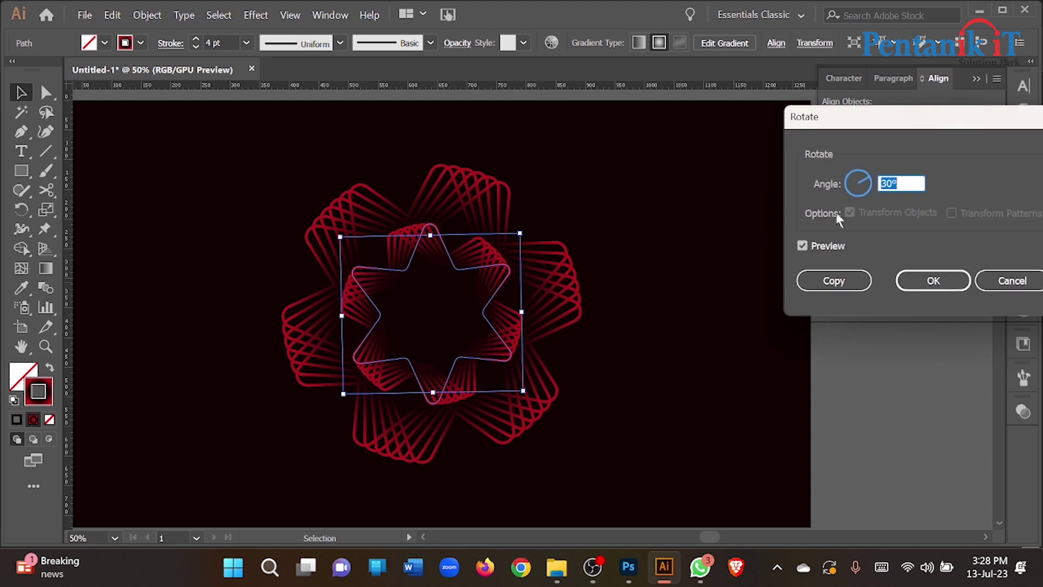
{"action": "key", "text": "Down"}
{"action": "key", "text": "Down"}
{"action": "key", "text": "Down"}
{"action": "key", "text": "Down"}
{"action": "key", "text": "Down"}
{"action": "key", "text": "Down"}
{"action": "key", "text": "Down"}
{"action": "key", "text": "Down"}
{"action": "key", "text": "Down"}
{"action": "key", "text": "Up"}
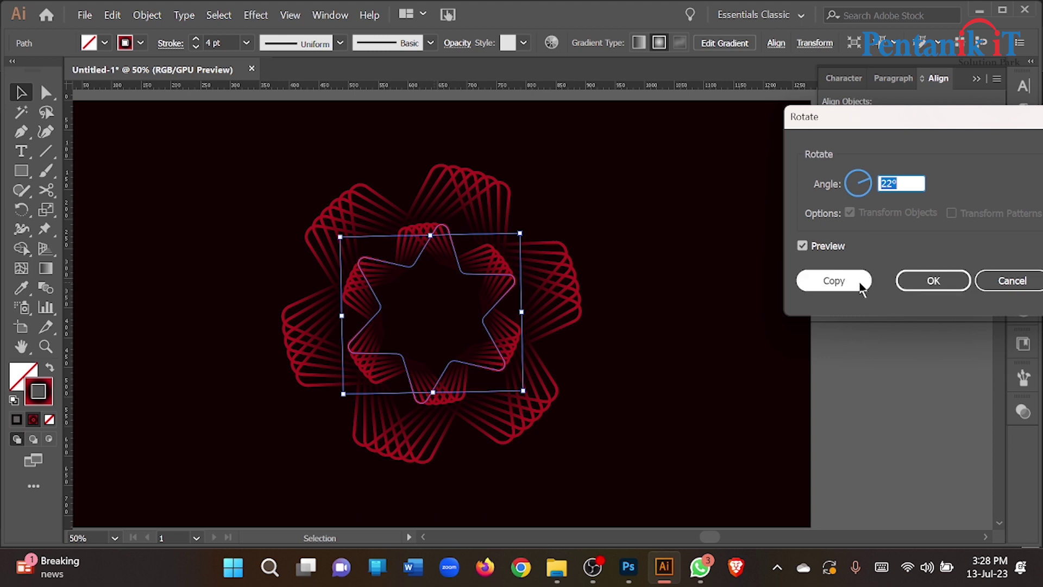
{"action": "left_click", "coordinate": [932, 280]}
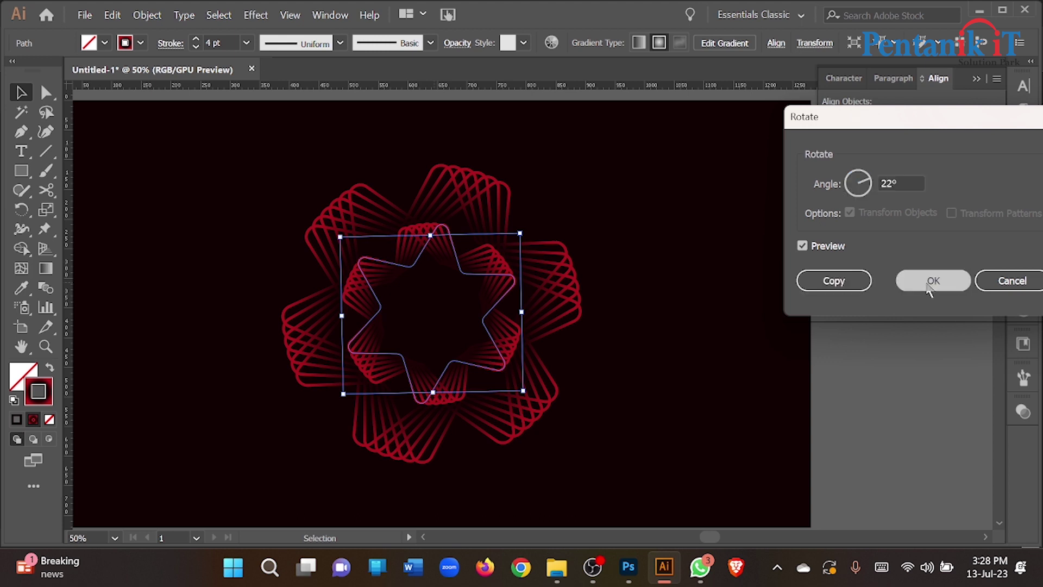
{"action": "key", "text": "a"}
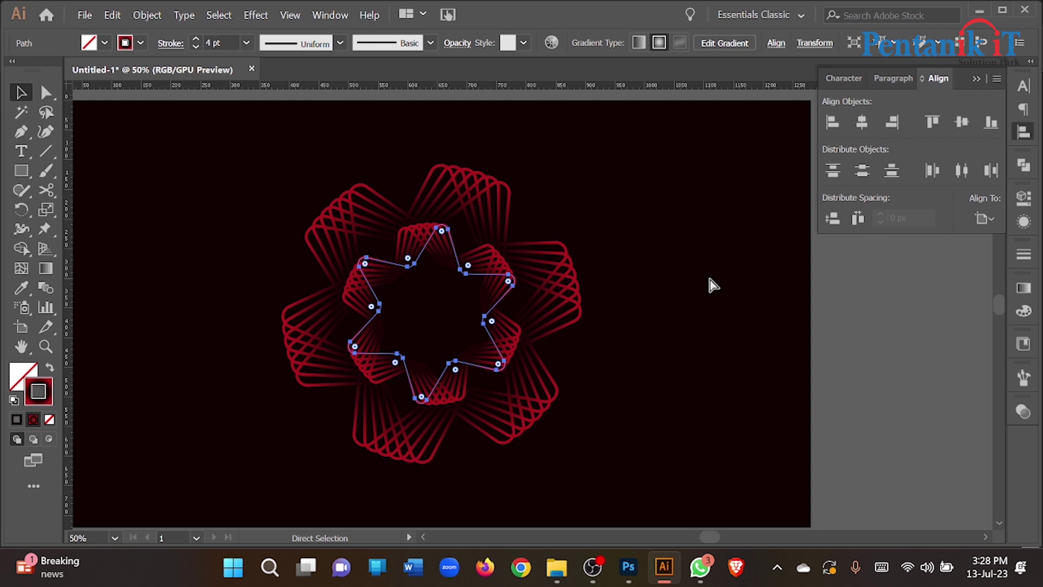
- Scale the rotated star copy down about its centre, deselect it, and zoom in
{"action": "left_click", "coordinate": [411, 233]}
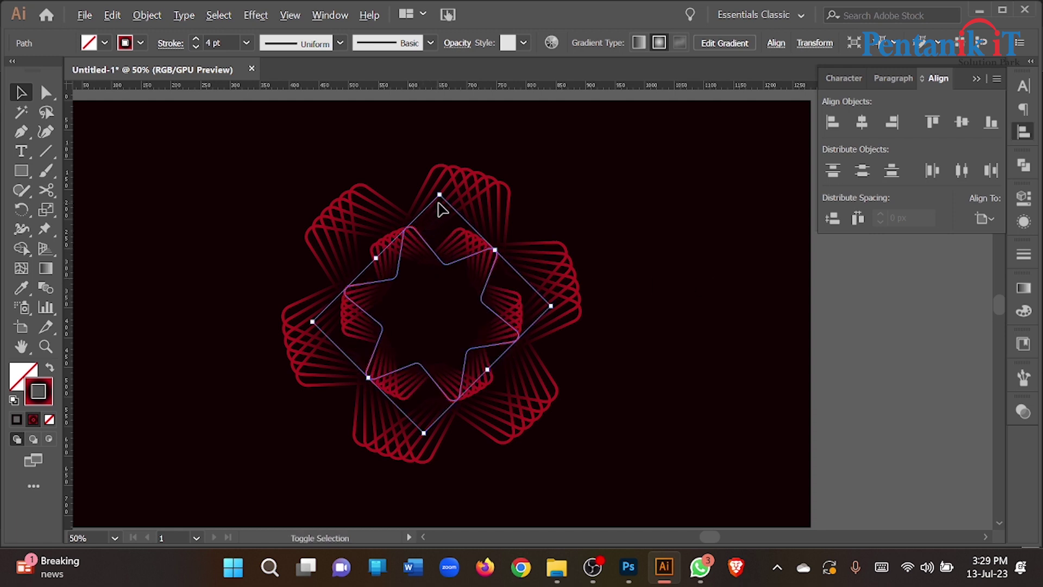
{"action": "left_click_drag", "start_coordinate": [441, 196], "coordinate": [441, 246]}
{"action": "key", "text": "a"}
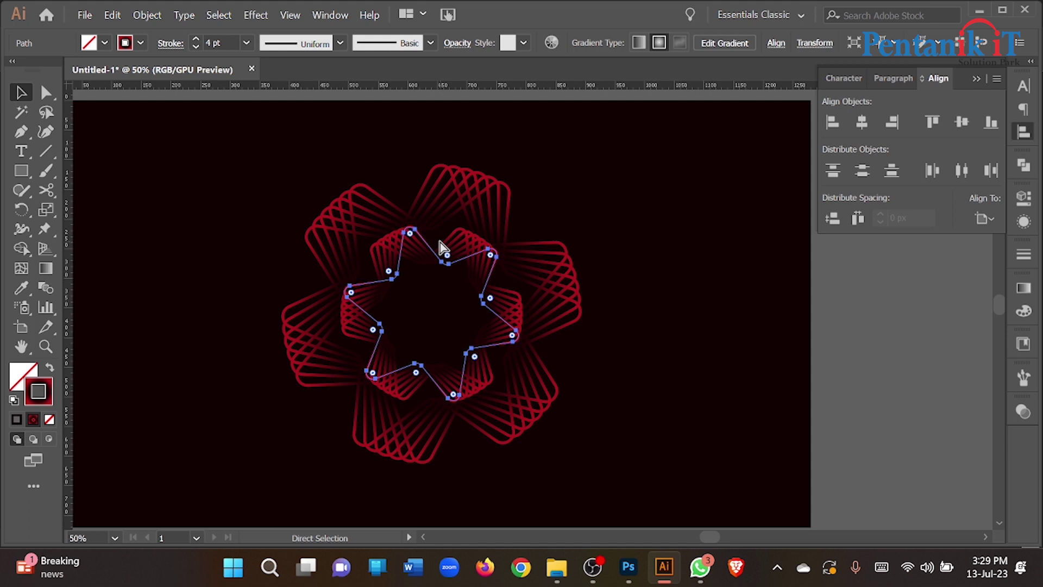
{"action": "key", "text": "v"}
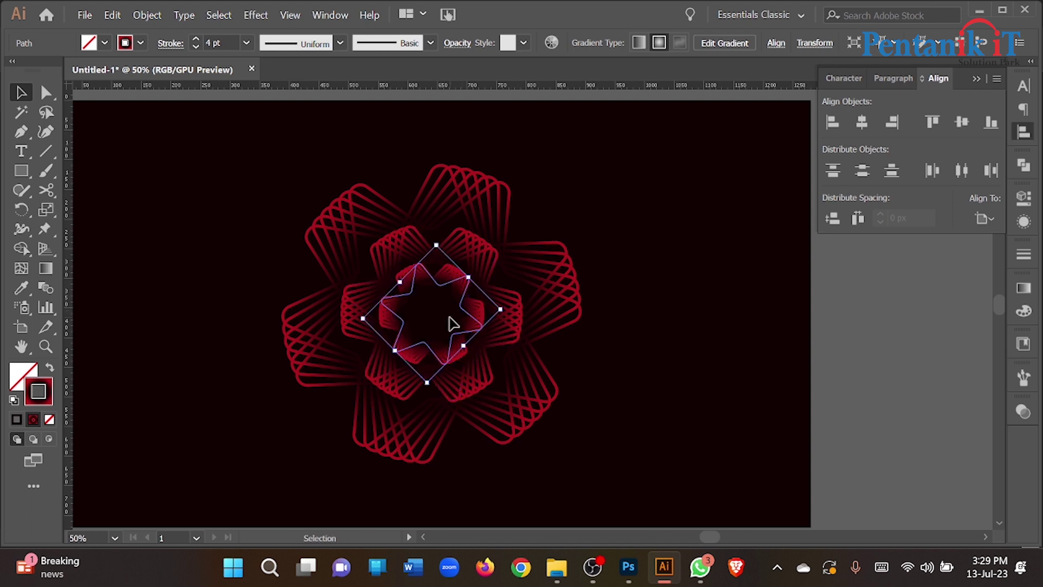
{"action": "key", "text": "a"}
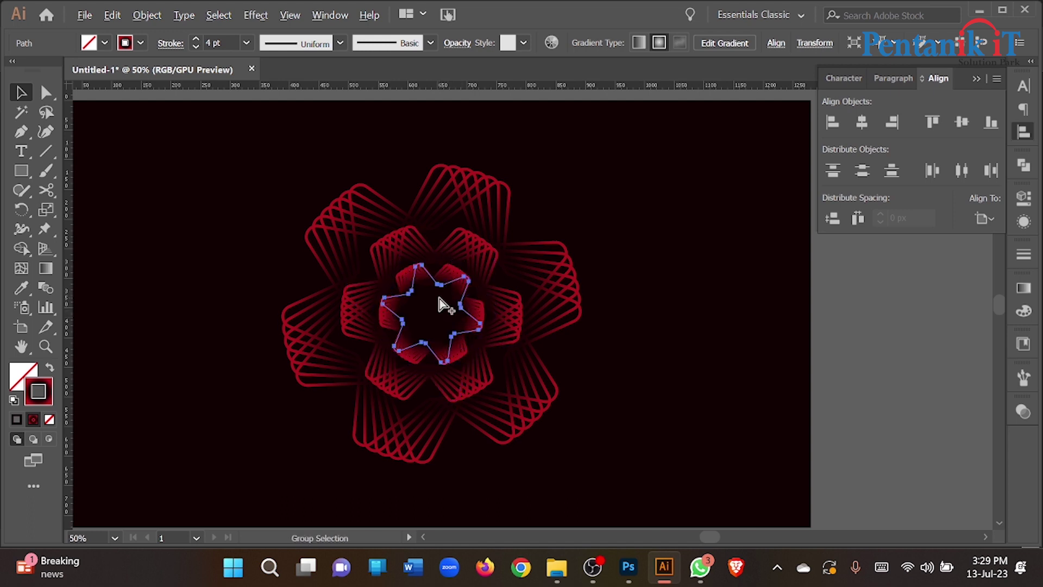
{"action": "key", "text": "v"}
{"action": "key", "text": "ctrl+shift+a"}
{"action": "key", "text": "ctrl+plus"}
{"action": "key", "text": "ctrl+plus"}
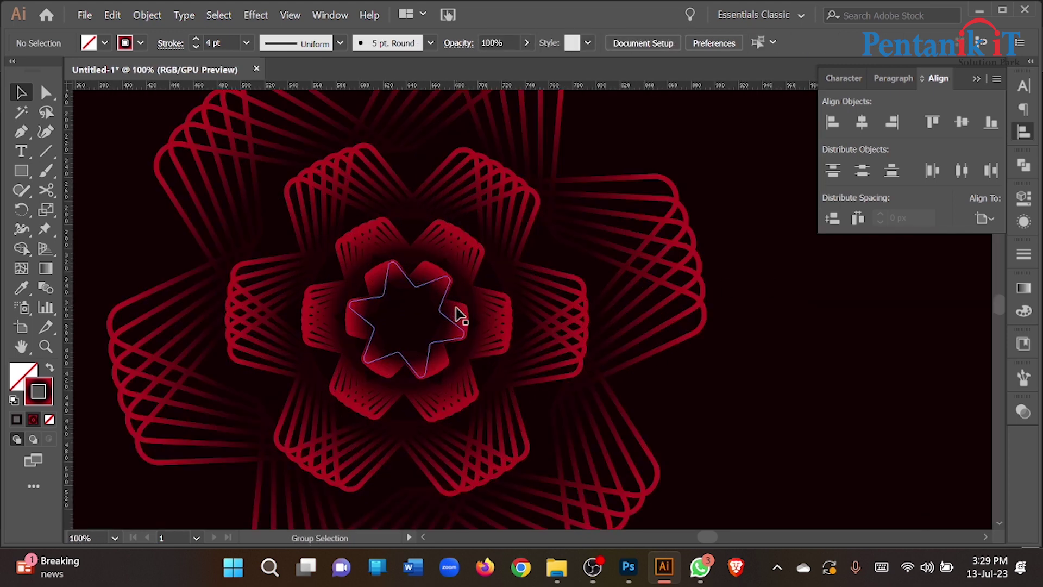
{"action": "left_click_drag", "start_coordinate": [37, 171], "coordinate": [76, 208]}
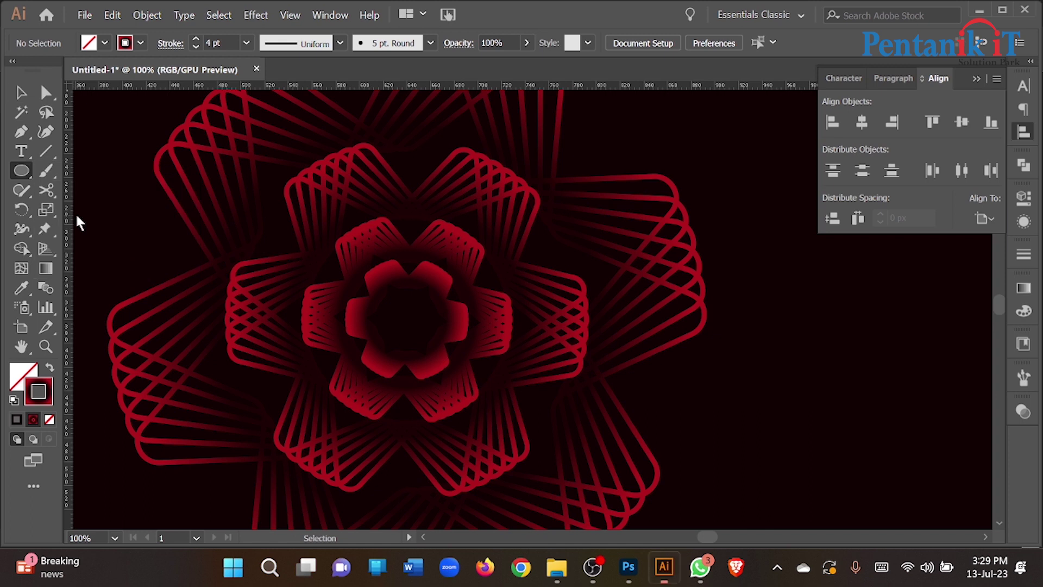
- Swap fill and stroke, then draw a small red-to-dark gradient circle at the flower's centre
{"action": "left_click", "coordinate": [48, 369]}
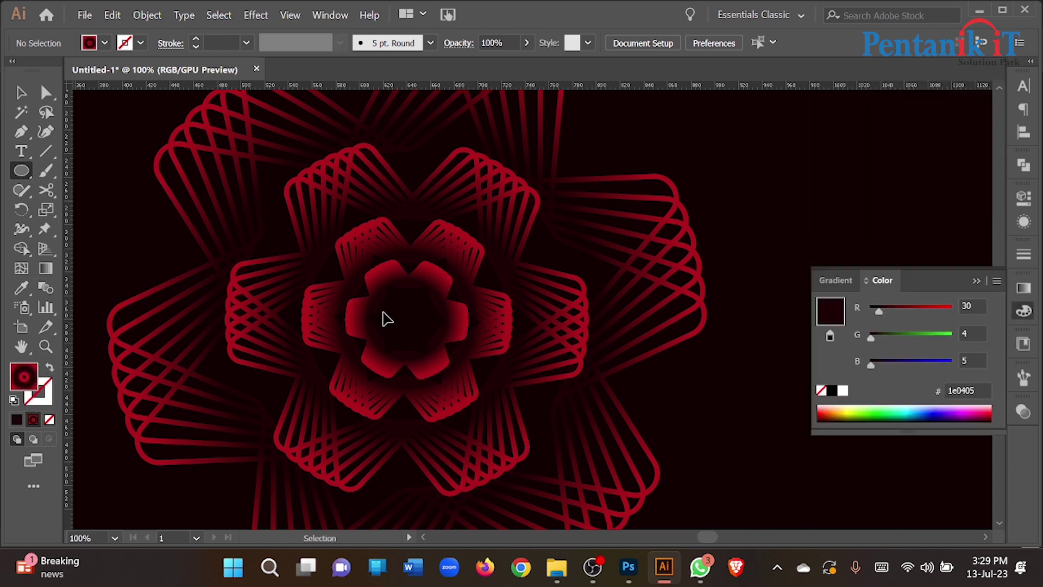
{"action": "scroll", "coordinate": [383, 315], "scroll_direction": "up", "scroll_amount": 2, "text": "alt"}
{"action": "left_click_drag", "start_coordinate": [428, 325], "coordinate": [461, 357]}
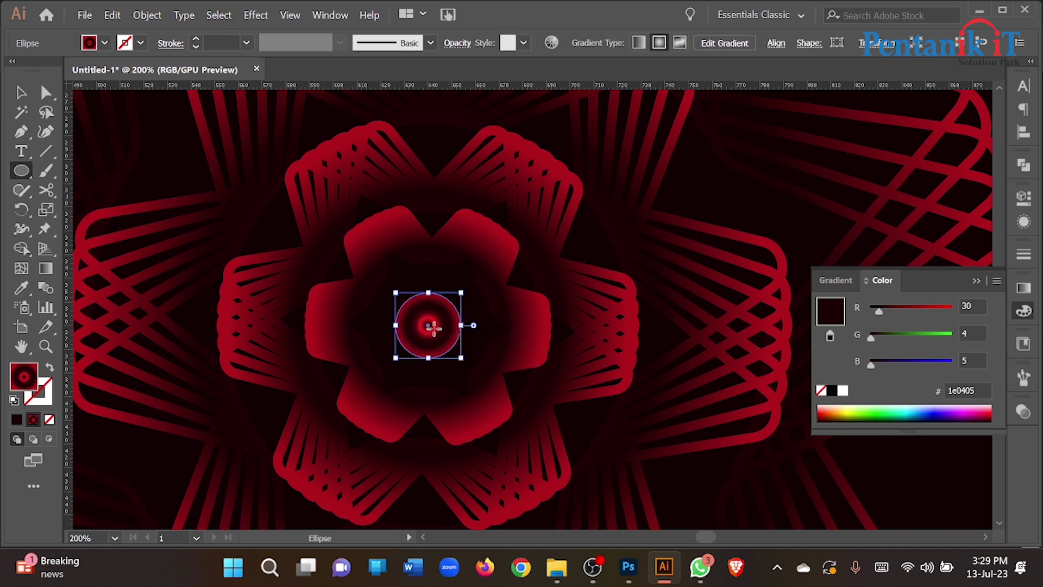
{"action": "scroll", "coordinate": [433, 327], "scroll_direction": "down", "scroll_amount": 5, "text": "alt"}
{"action": "left_click", "coordinate": [20, 92]}
{"action": "left_click", "coordinate": [261, 135]}
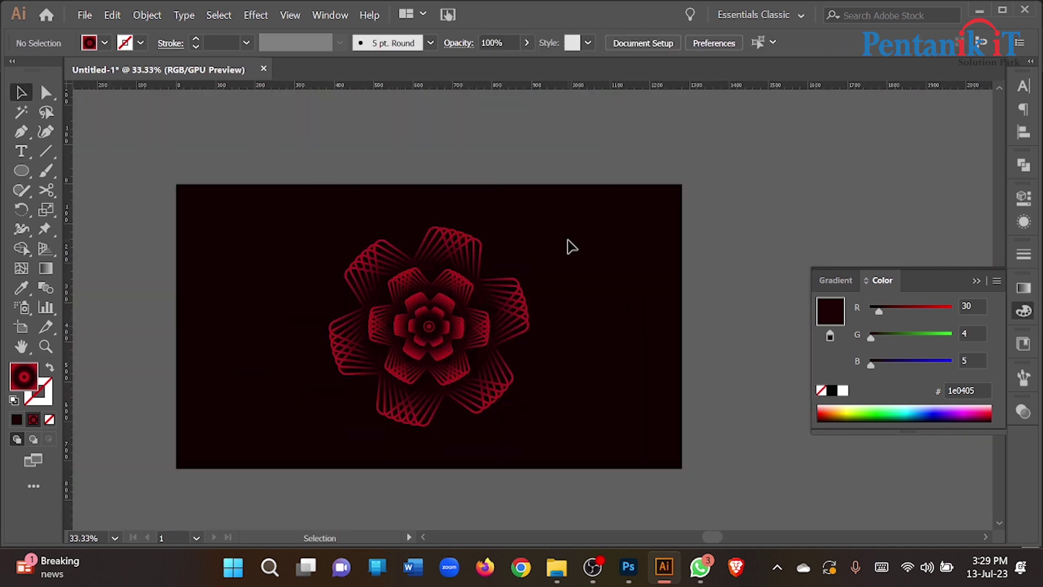
{"action": "scroll", "coordinate": [288, 236], "scroll_direction": "down", "scroll_amount": 1}
{"action": "left_click_drag", "start_coordinate": [270, 197], "coordinate": [595, 401]}
{"action": "scroll", "coordinate": [372, 291], "scroll_direction": "up", "scroll_amount": 1, "text": "alt"}
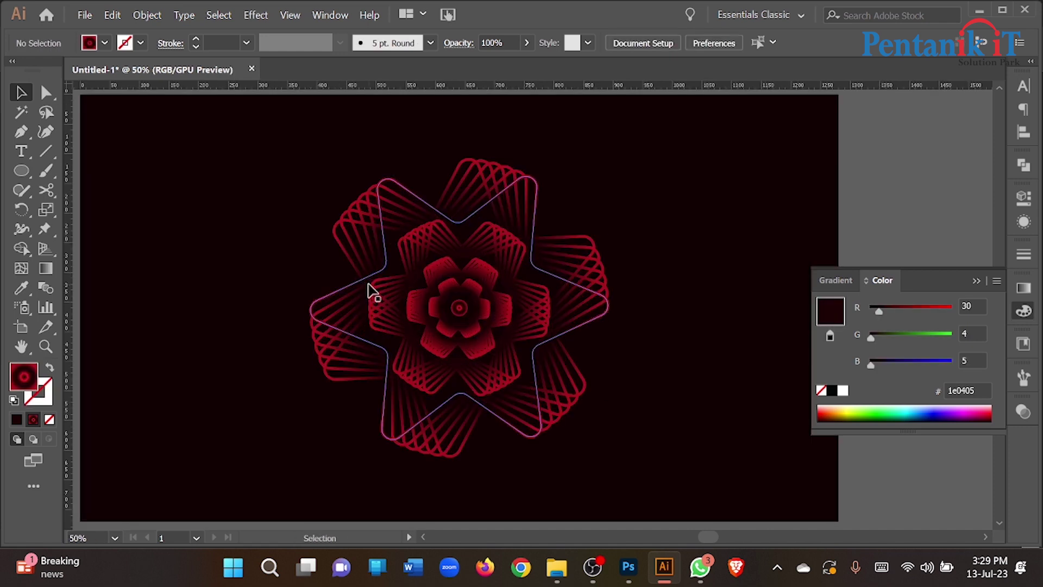
{"action": "key", "text": "ctrl+0"}
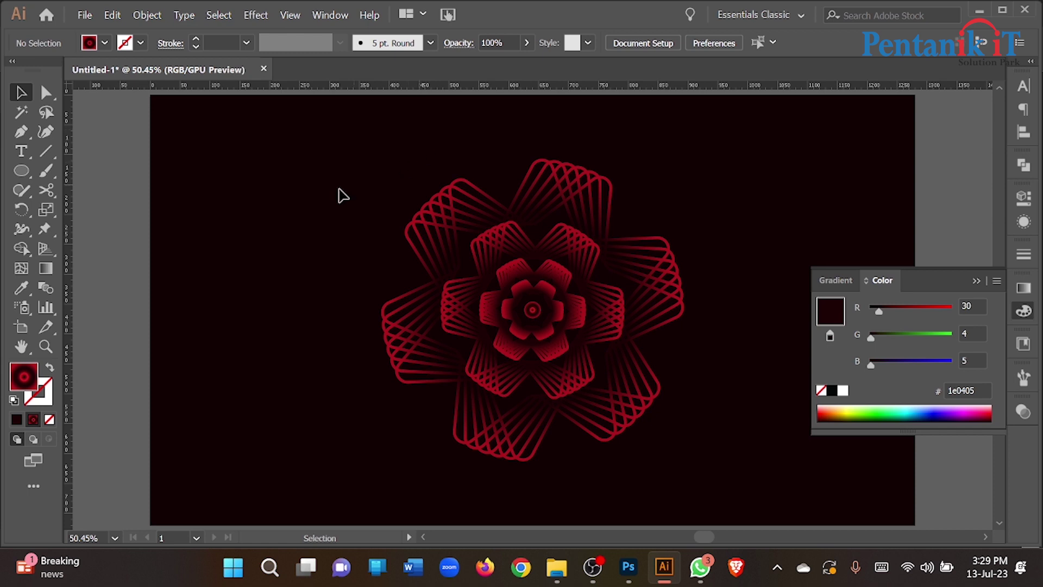
{"action": "scroll", "coordinate": [342, 195], "scroll_direction": "down", "scroll_amount": 1}
{"action": "left_click", "coordinate": [222, 183]}
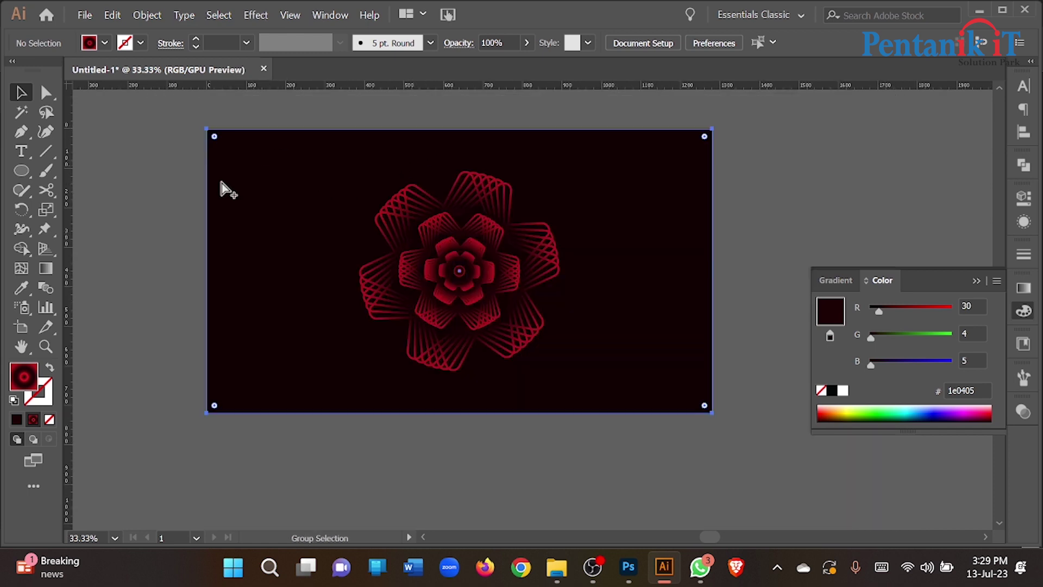
{"action": "left_click_drag", "start_coordinate": [221, 183], "coordinate": [459, 447]}
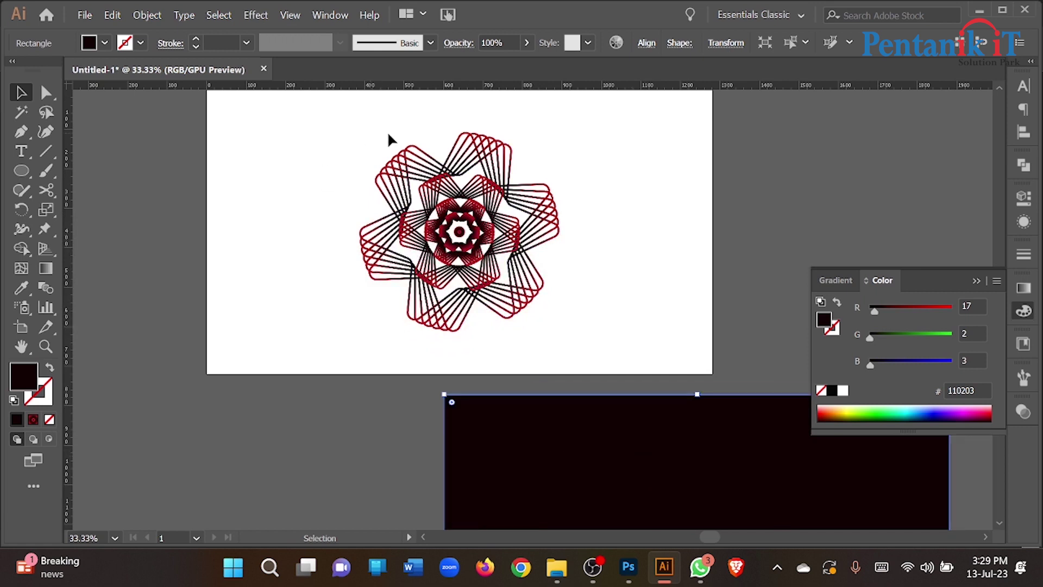
{"action": "scroll", "coordinate": [654, 199], "scroll_direction": "up", "scroll_amount": 1}
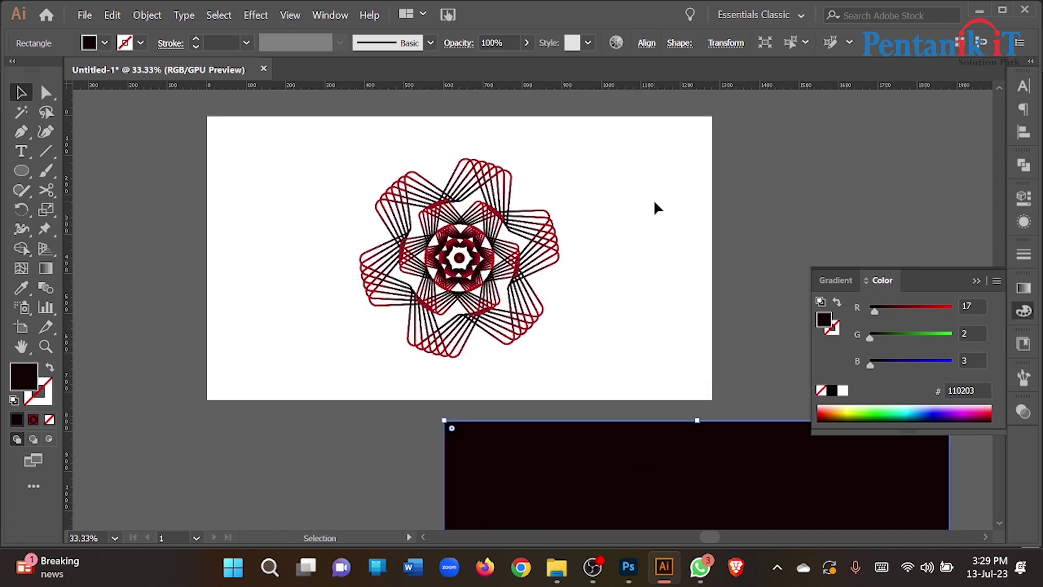
{"action": "key", "text": "ctrl+z"}
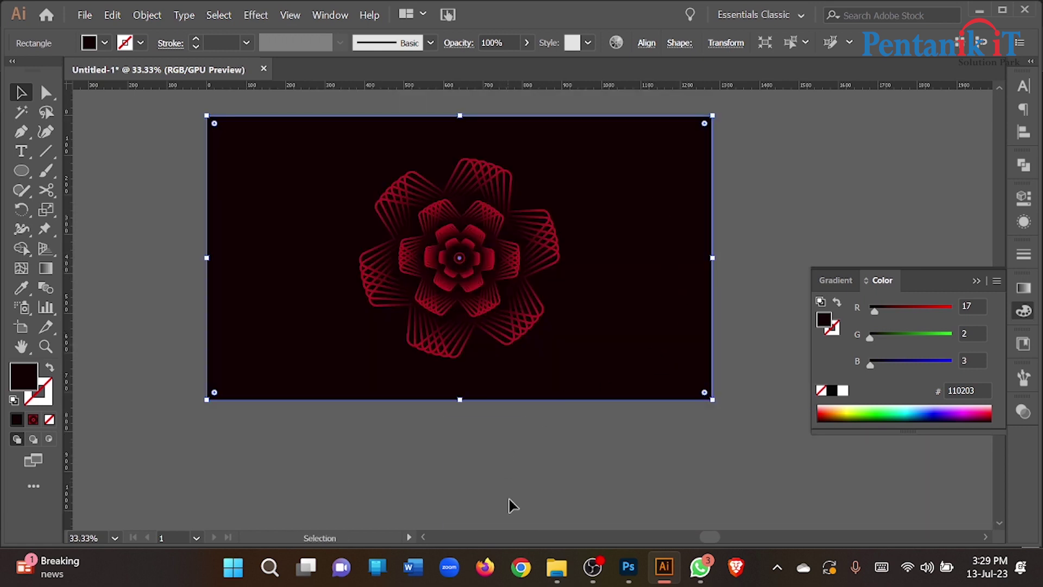
{"action": "left_click", "coordinate": [506, 499]}
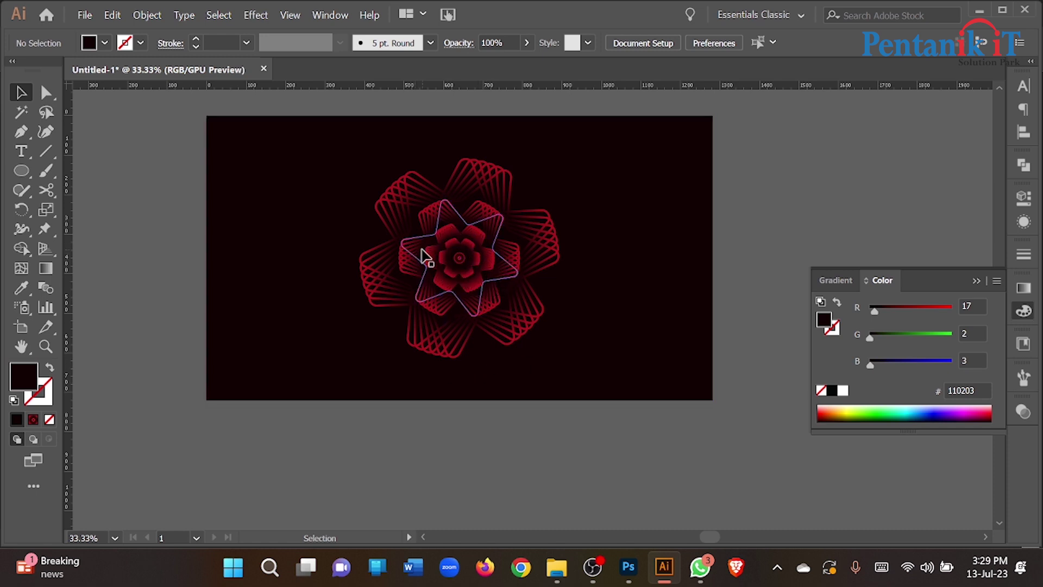
{"action": "left_click_drag", "start_coordinate": [333, 170], "coordinate": [531, 336]}
{"action": "key", "text": "ctrl+z"}
{"action": "left_click", "coordinate": [718, 226]}
{"action": "left_click_drag", "start_coordinate": [624, 194], "coordinate": [353, 351]}
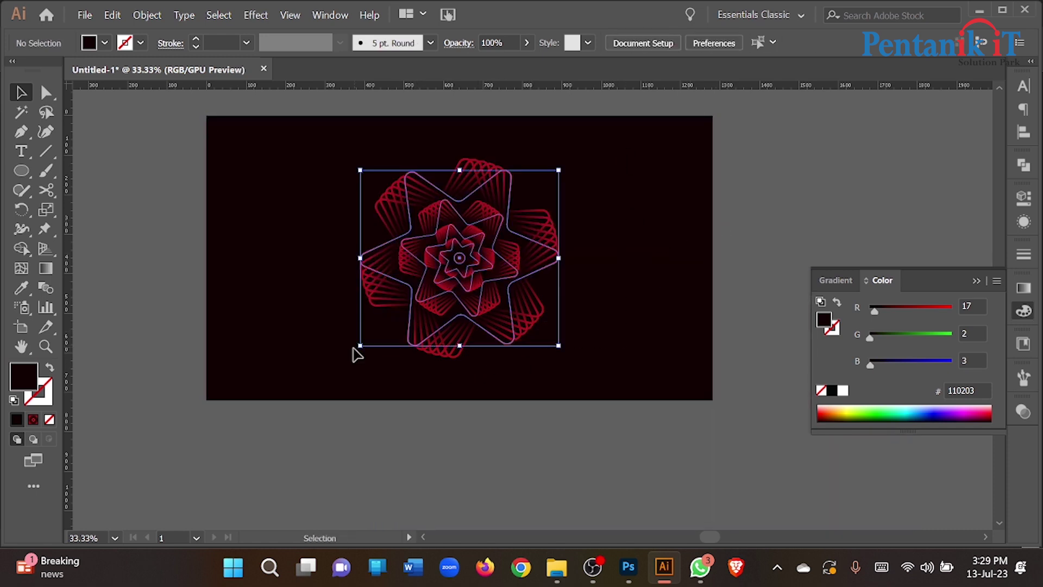
{"action": "left_click", "coordinate": [1025, 288]}
{"action": "left_click", "coordinate": [635, 283]}
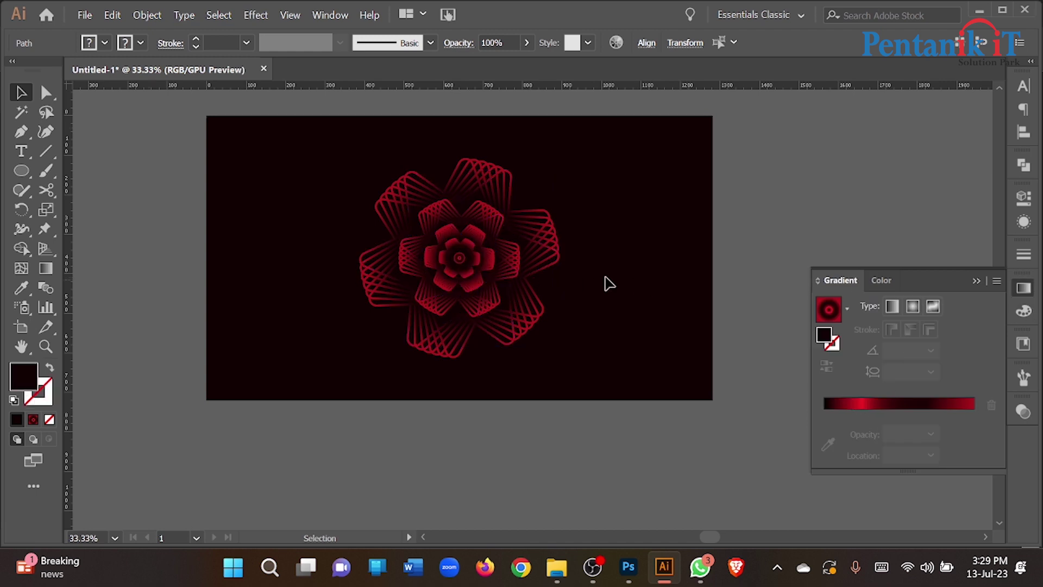
{"action": "left_click", "coordinate": [548, 238]}
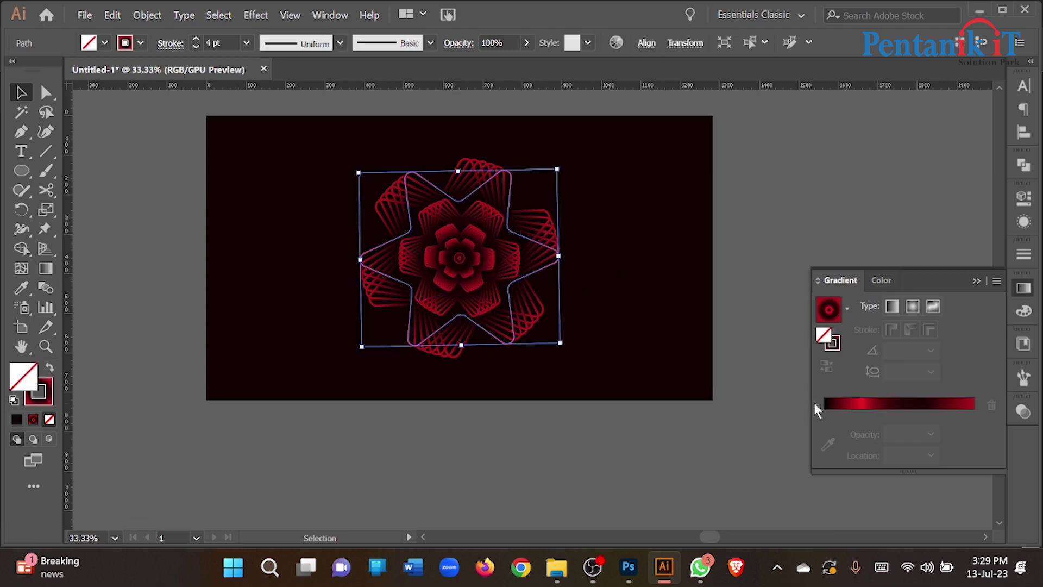
{"action": "left_click", "coordinate": [39, 403]}
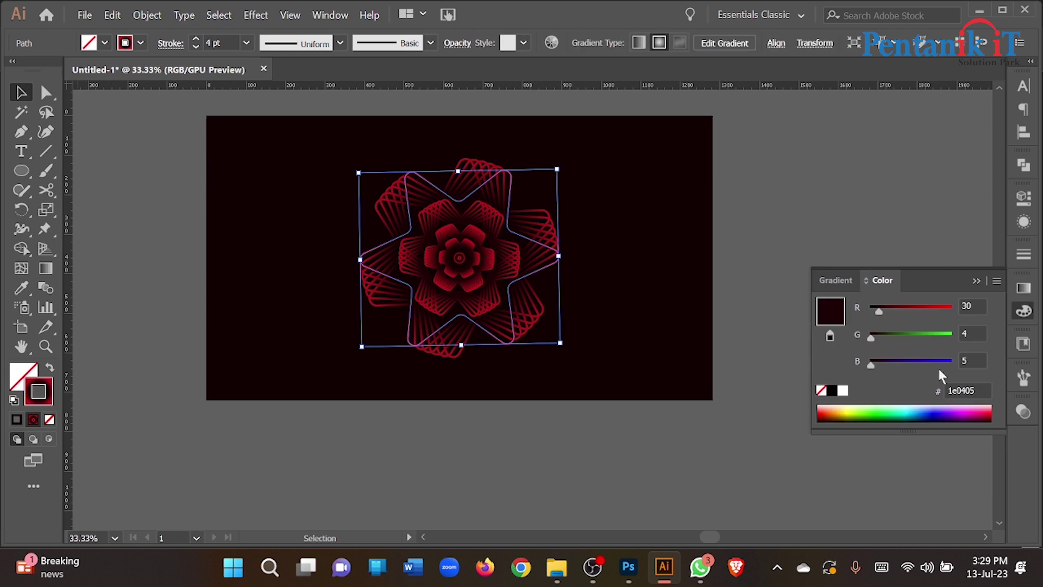
- Set the outer star's second stroke-gradient stop to bright green
{"action": "left_click", "coordinate": [1022, 288]}
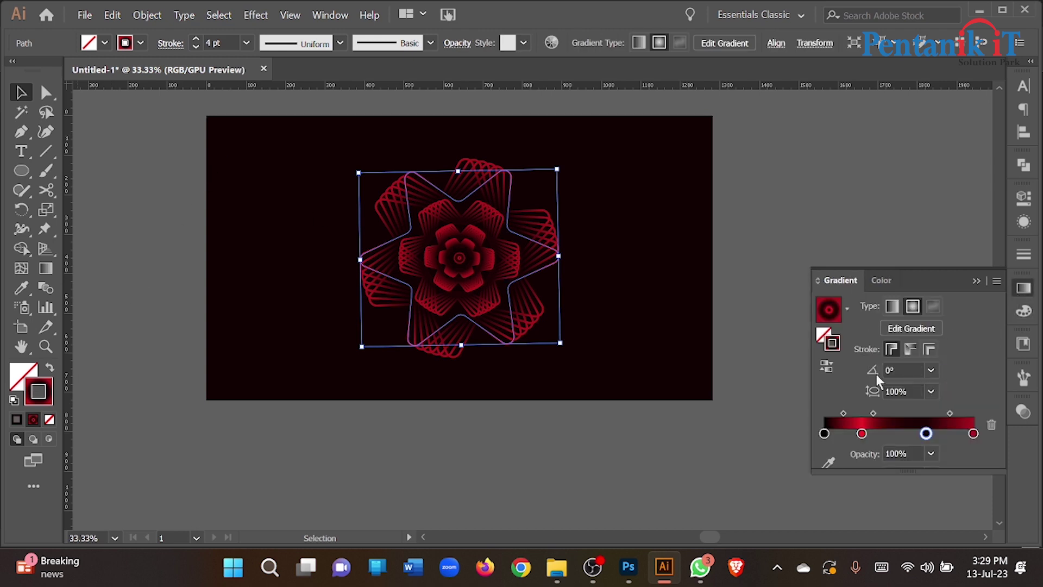
{"action": "double_click", "coordinate": [862, 433]}
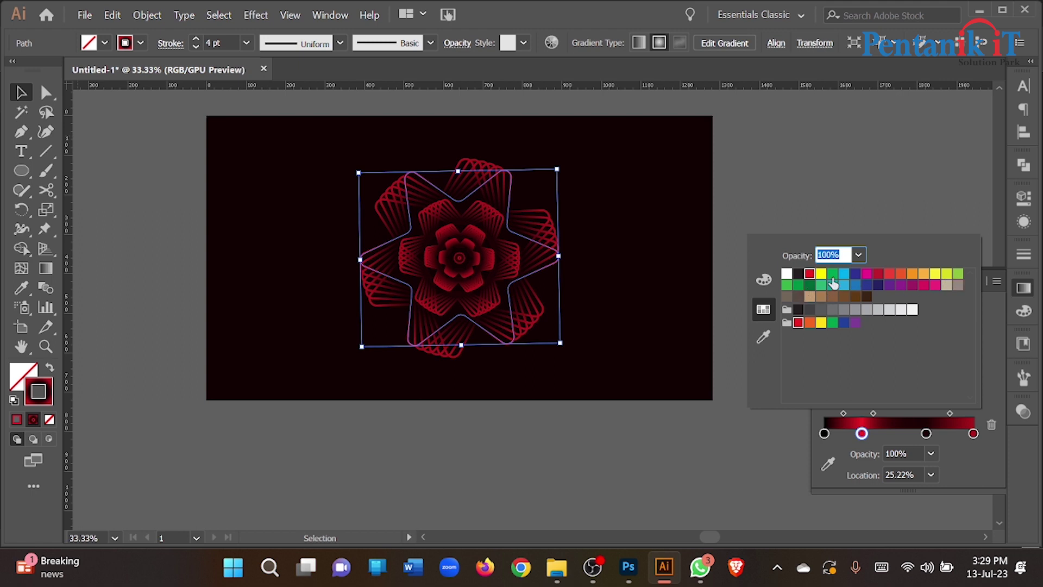
{"action": "left_click", "coordinate": [763, 280]}
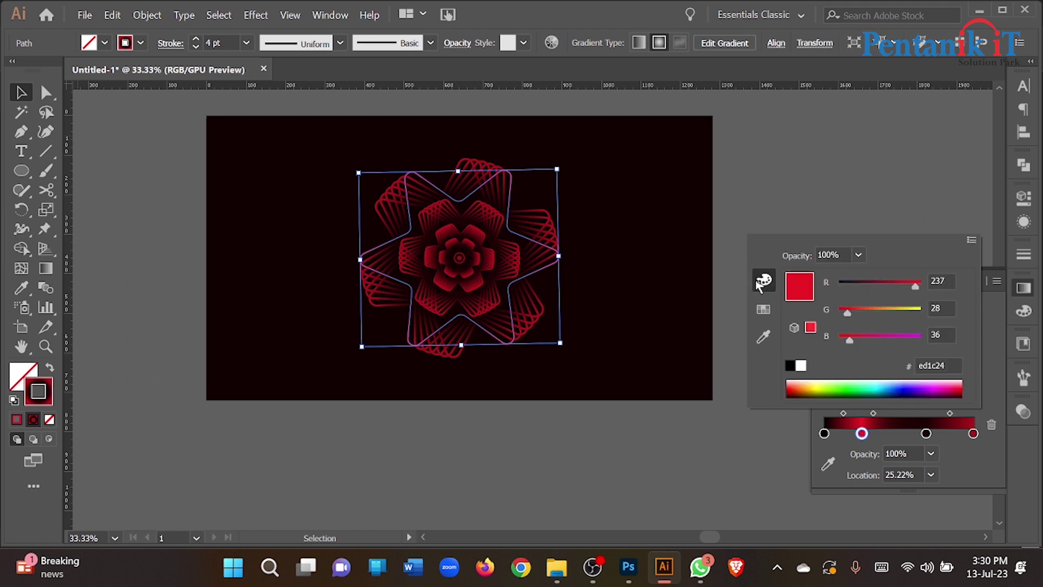
{"action": "left_click", "coordinate": [841, 382]}
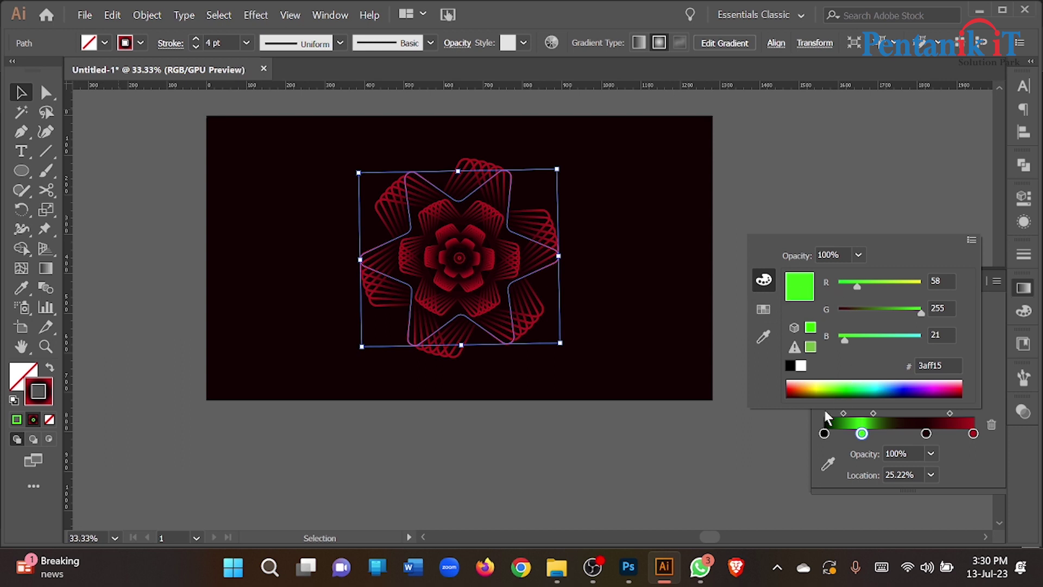
{"action": "left_click", "coordinate": [859, 438]}
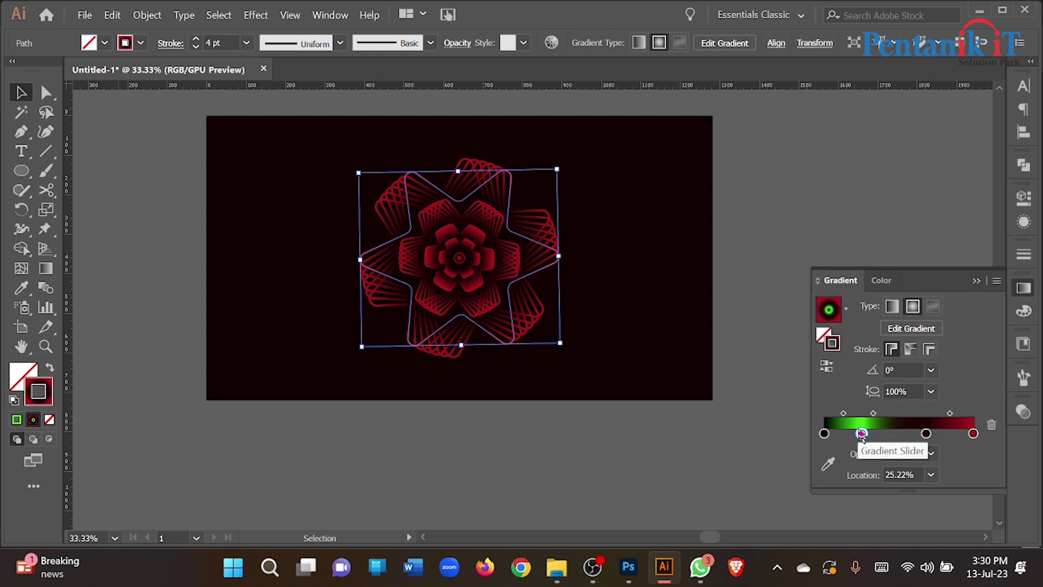
- Change that stop to a darker green swatch and make the last stop green
{"action": "double_click", "coordinate": [862, 433]}
{"action": "left_click", "coordinate": [763, 309]}
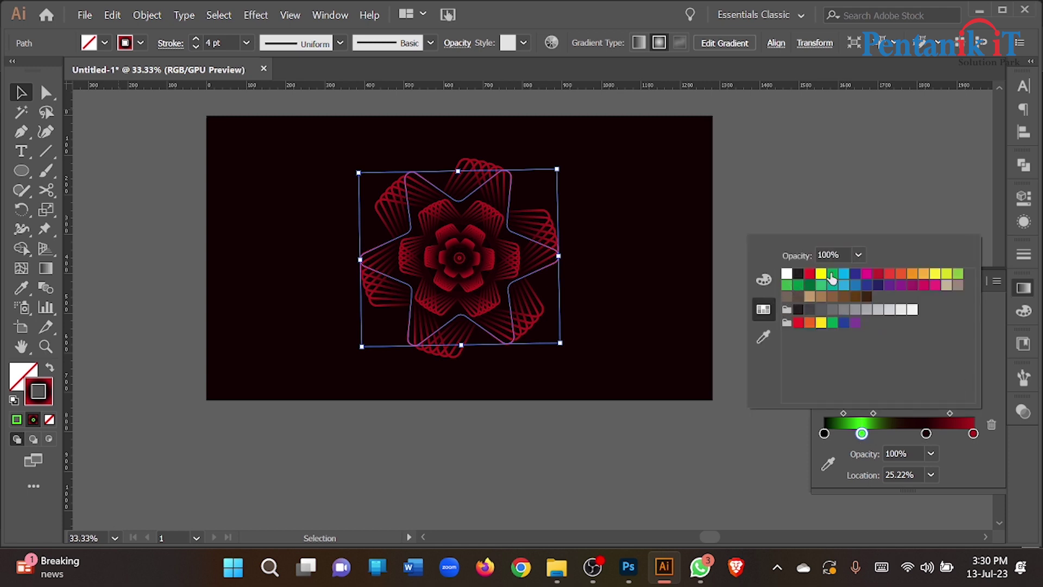
{"action": "left_click", "coordinate": [831, 274]}
{"action": "left_click", "coordinate": [973, 433]}
{"action": "double_click", "coordinate": [972, 433]}
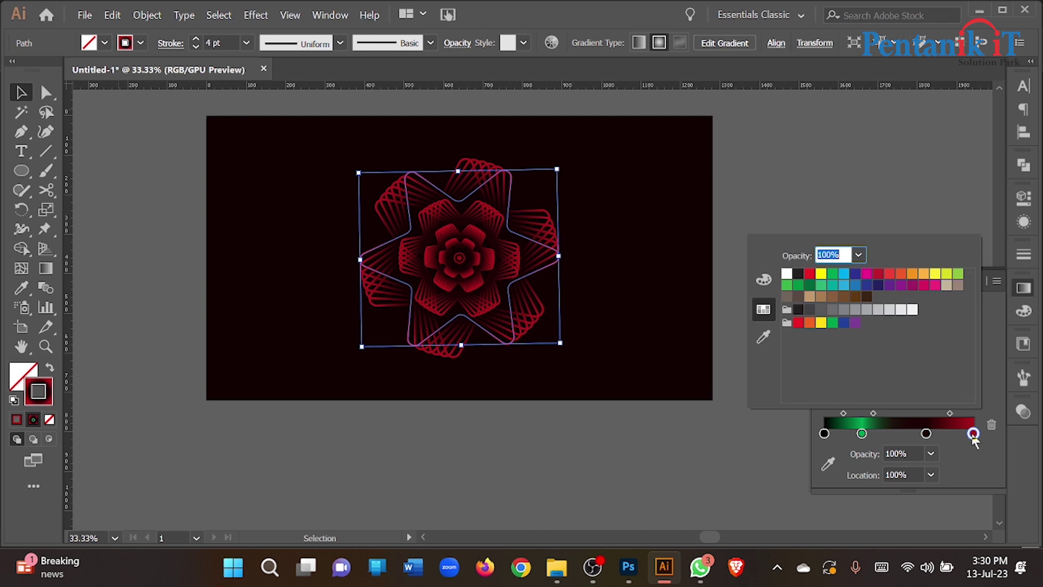
{"action": "left_click", "coordinate": [833, 275]}
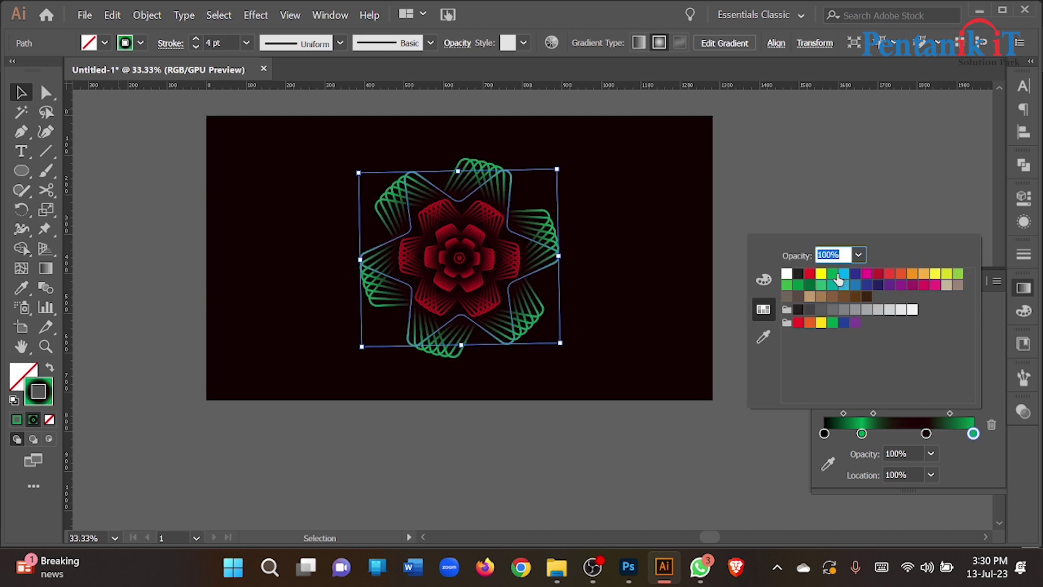
{"action": "left_click", "coordinate": [753, 195]}
- Eyedropper the green gradient stroke onto the middle star, undoing a misapplied attempt
{"action": "left_click", "coordinate": [471, 248]}
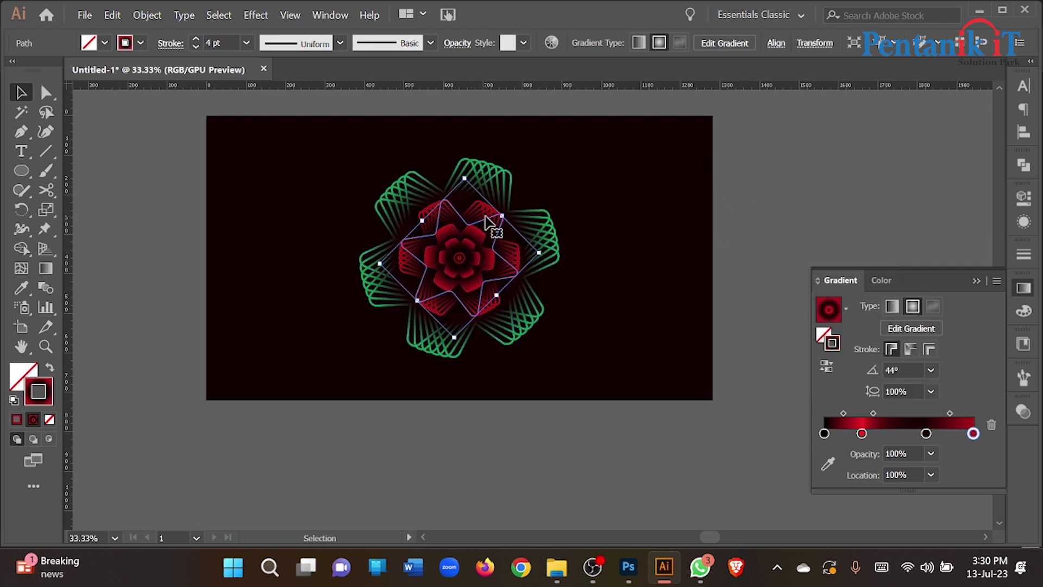
{"action": "left_click", "coordinate": [21, 288]}
{"action": "left_click", "coordinate": [414, 190]}
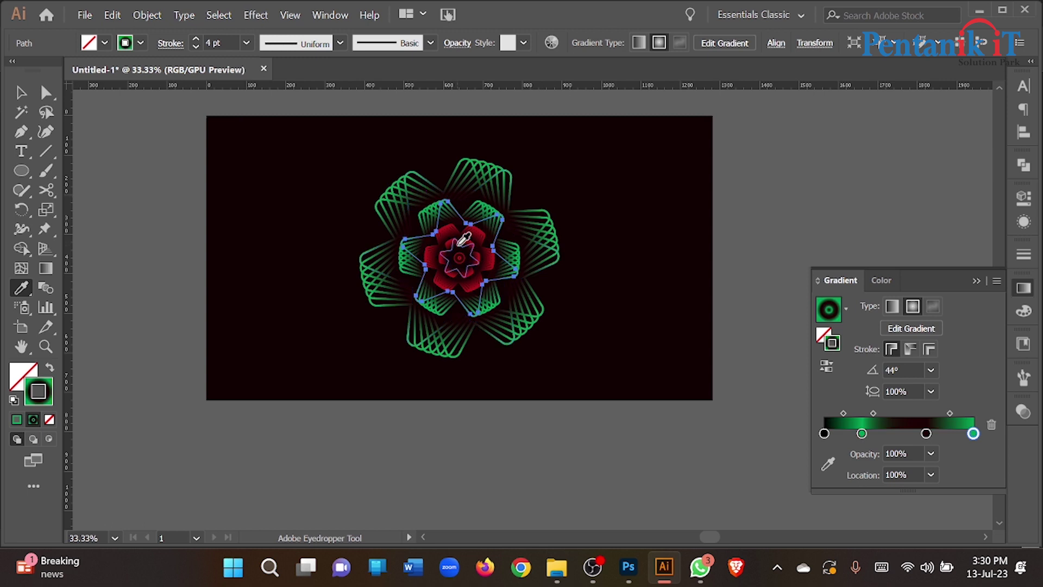
{"action": "key", "text": "super"}
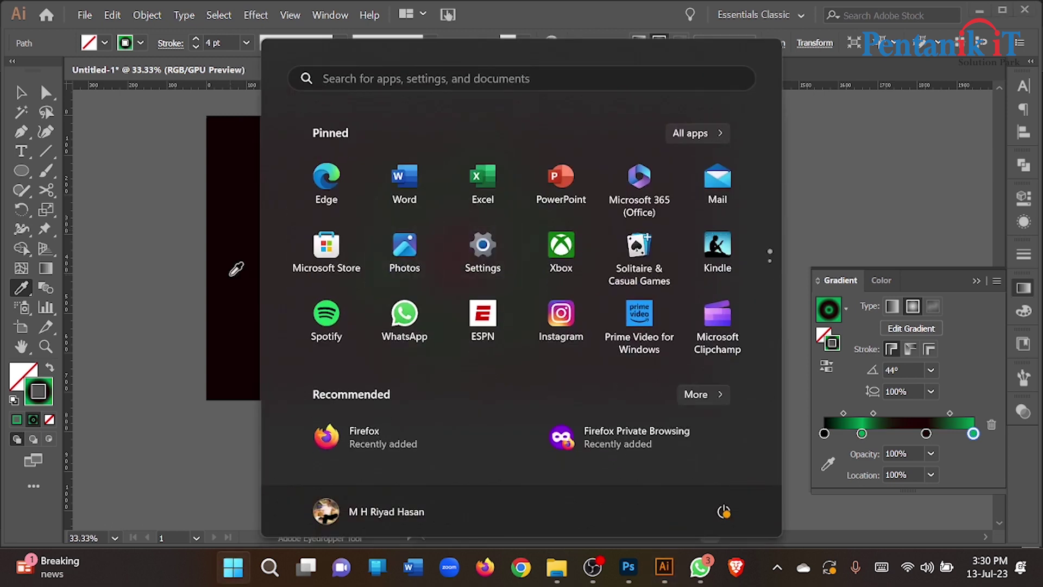
{"action": "key", "text": "super"}
{"action": "left_click", "coordinate": [442, 232]}
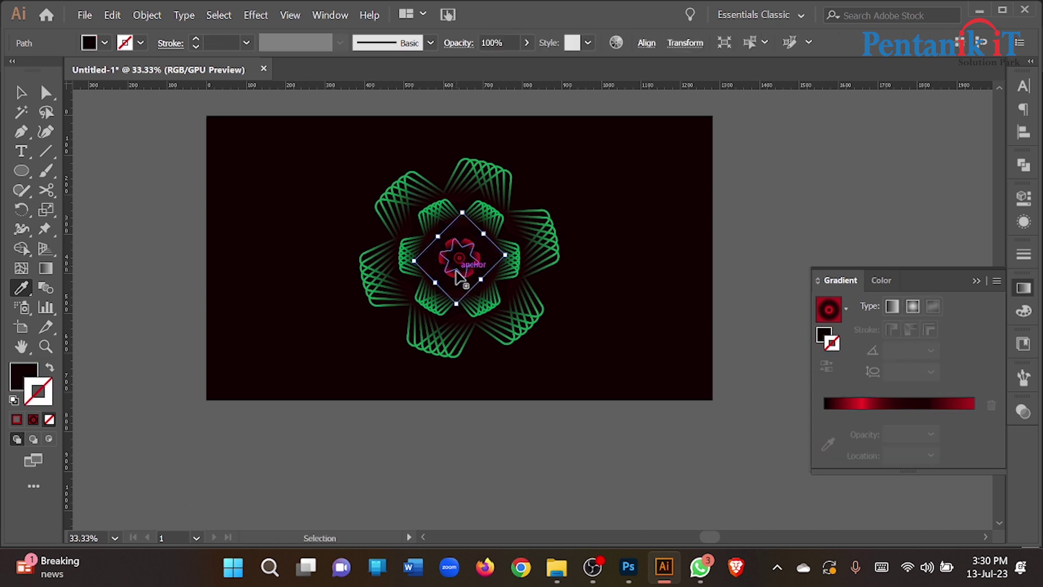
- Select the small inner star and eyedropper the green gradient stroke onto it
{"action": "left_click", "coordinate": [480, 221]}
{"action": "left_click", "coordinate": [490, 206]}
{"action": "left_click", "coordinate": [462, 239], "text": "ctrl"}
{"action": "left_click", "coordinate": [465, 242]}
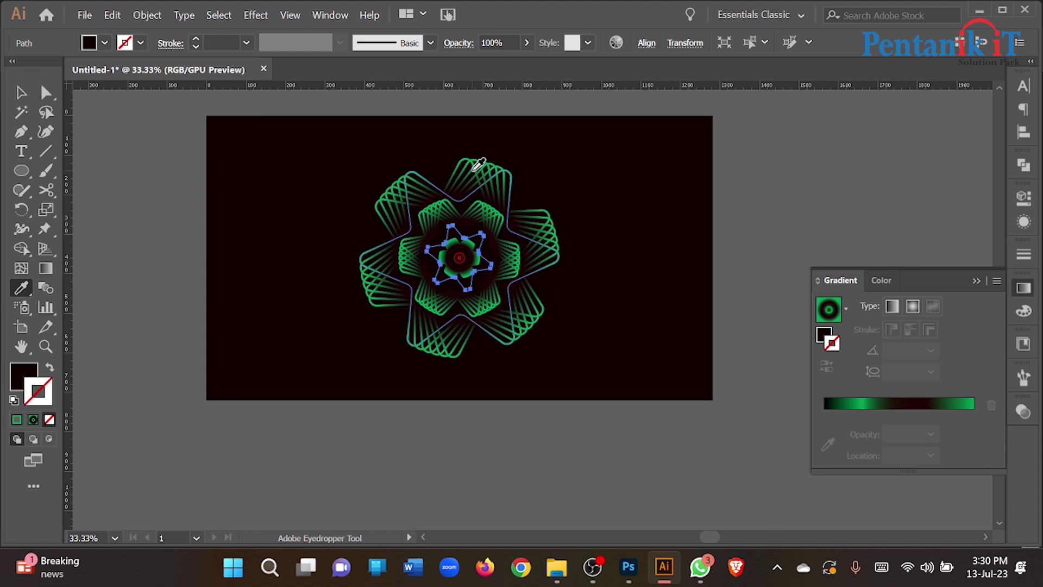
{"action": "left_click", "coordinate": [478, 164]}
{"action": "left_click", "coordinate": [21, 92]}
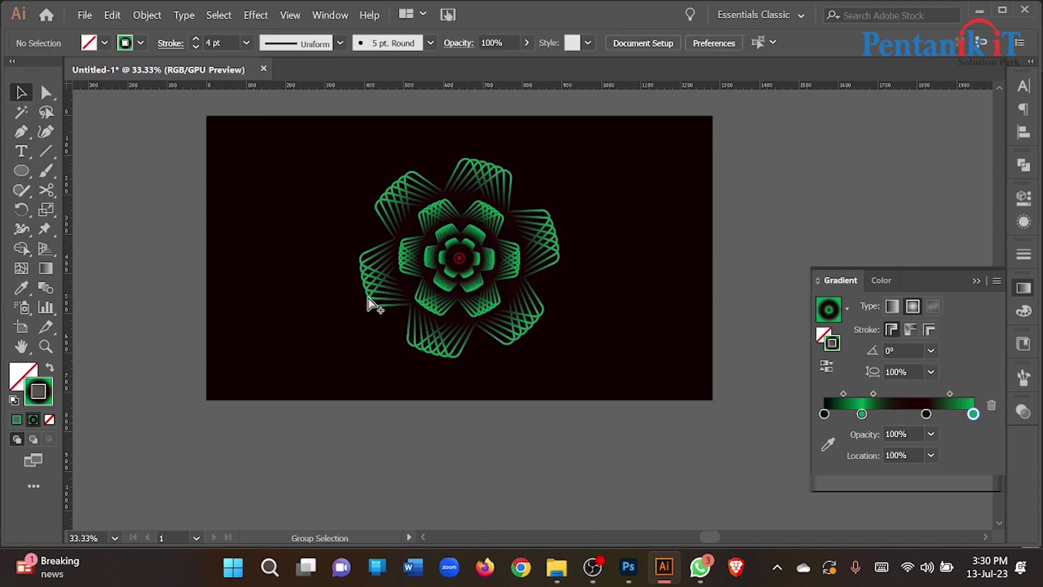
- Select the red centre circle and eyedropper the green gradient onto it
{"action": "left_click", "coordinate": [365, 297]}
{"action": "scroll", "coordinate": [381, 309], "scroll_direction": "down", "scroll_amount": 3}
{"action": "scroll", "coordinate": [391, 326], "scroll_direction": "up", "scroll_amount": 2}
{"action": "scroll", "coordinate": [391, 310], "scroll_direction": "up", "scroll_amount": 2}
{"action": "scroll", "coordinate": [309, 261], "scroll_direction": "down", "scroll_amount": 1}
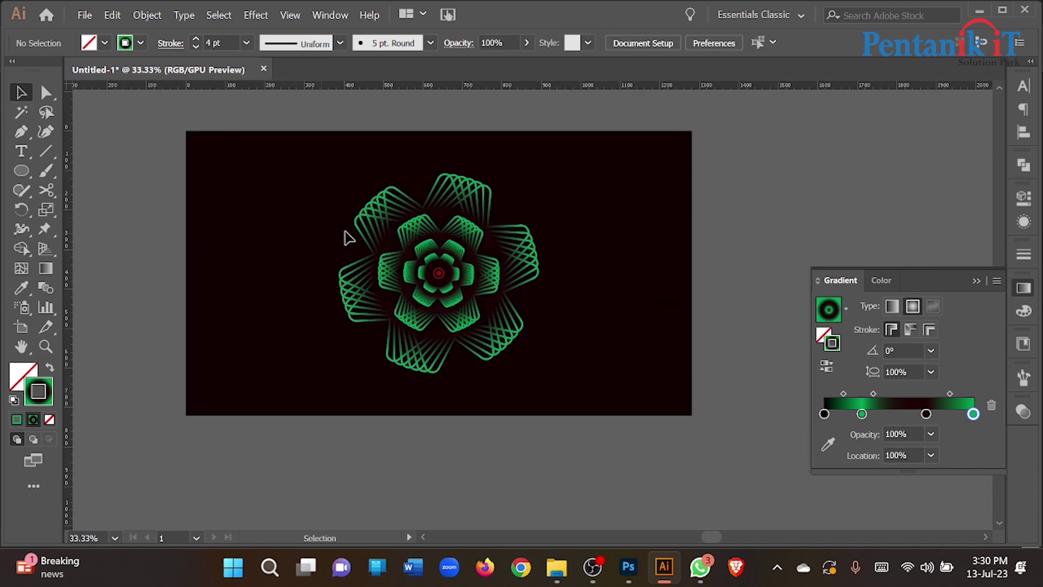
{"action": "scroll", "coordinate": [440, 274], "scroll_direction": "up", "scroll_amount": 5}
{"action": "left_click", "coordinate": [455, 274]}
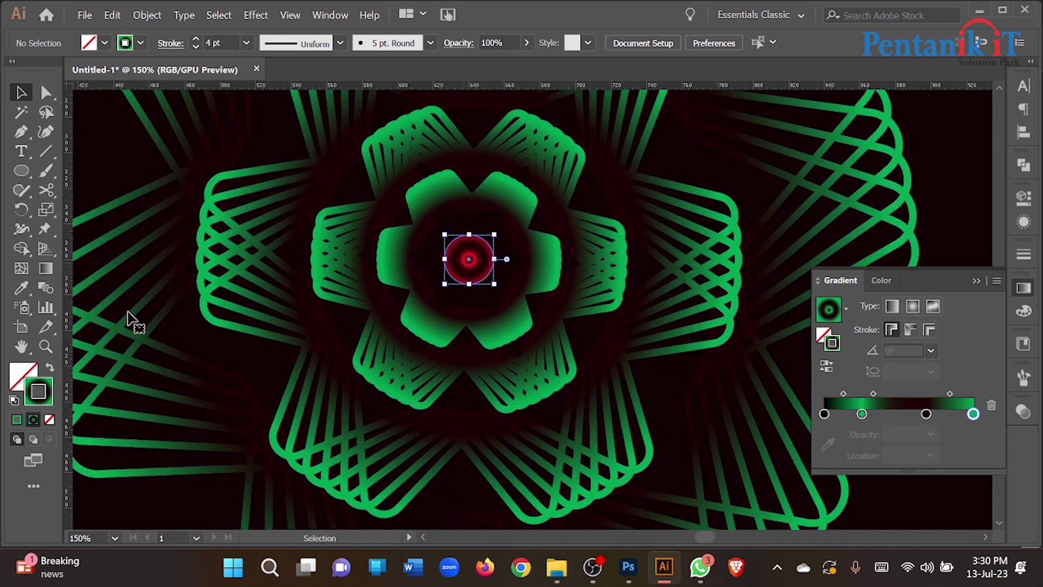
{"action": "left_click", "coordinate": [21, 287]}
{"action": "left_click", "coordinate": [128, 261]}
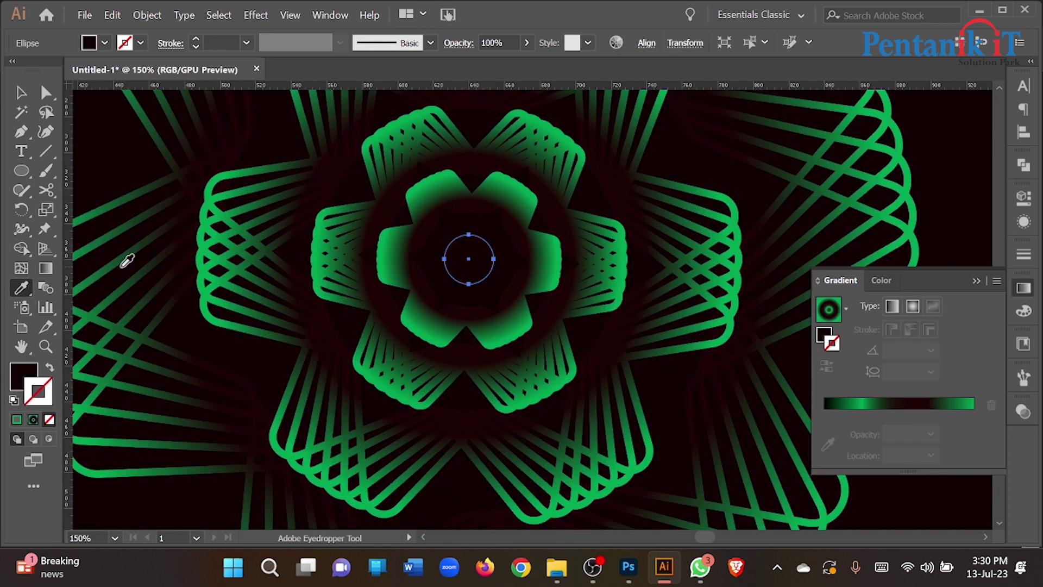
{"action": "left_click", "coordinate": [128, 325]}
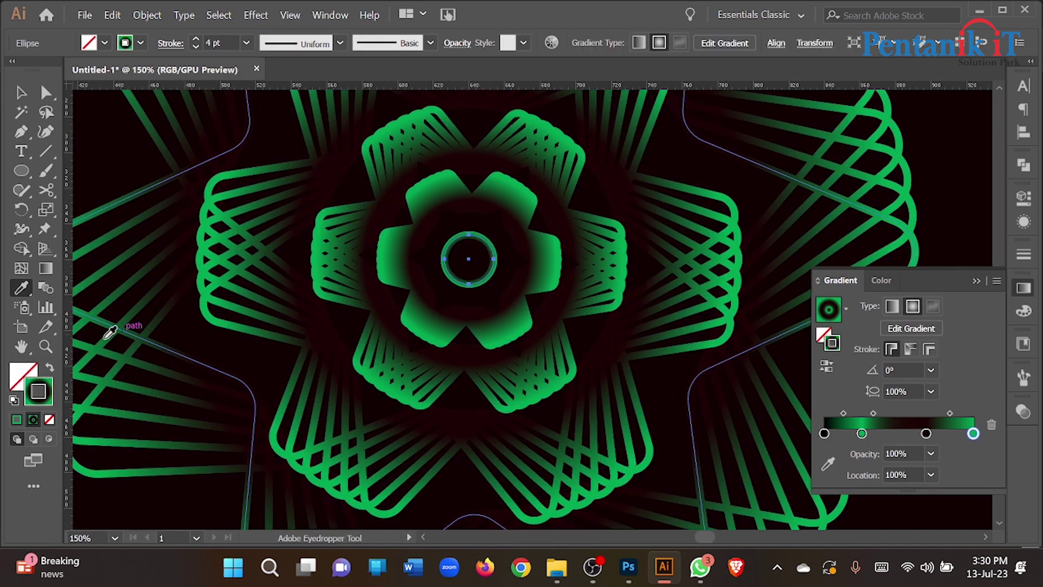
- Return to the Selection tool, deselect, and reselect the outer star ring
{"action": "scroll", "coordinate": [163, 326], "scroll_direction": "down", "scroll_amount": 4}
{"action": "key", "text": "v"}
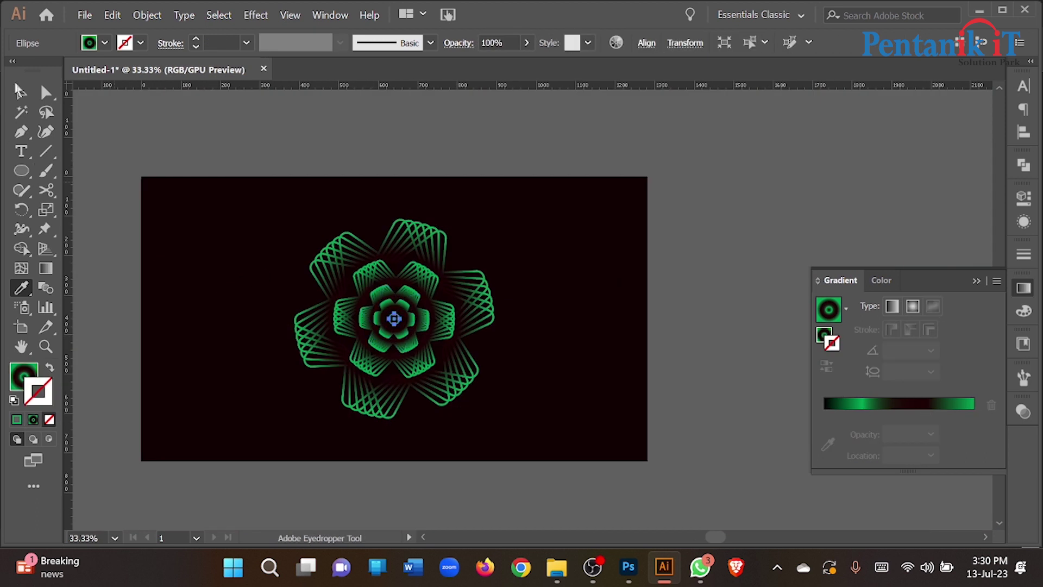
{"action": "left_click", "coordinate": [193, 112]}
{"action": "scroll", "coordinate": [554, 225], "scroll_direction": "down", "scroll_amount": 2}
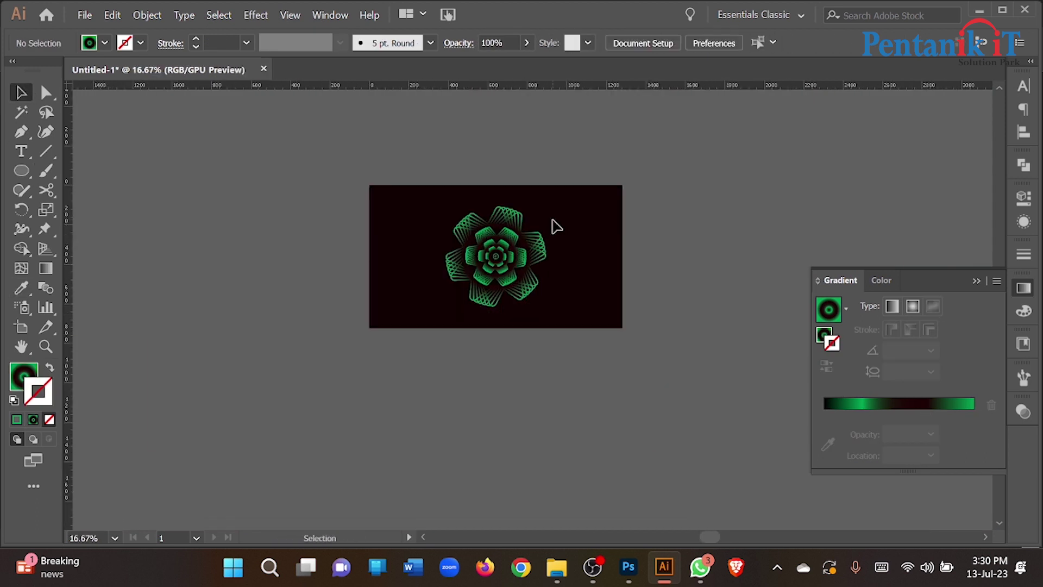
{"action": "scroll", "coordinate": [500, 239], "scroll_direction": "up", "scroll_amount": 2}
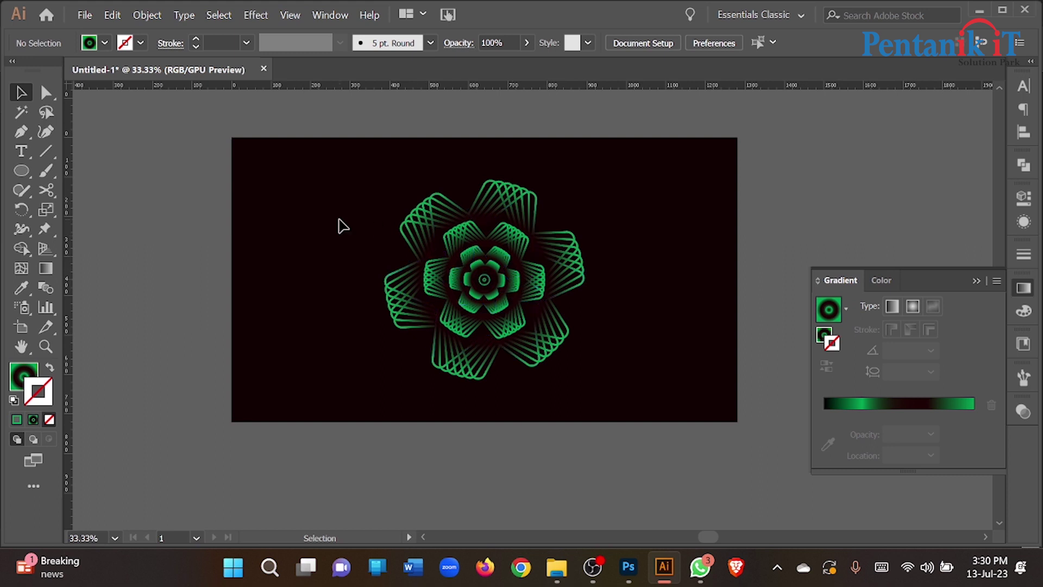
{"action": "left_click", "coordinate": [501, 218]}
- Move the maroon background rectangle off the artboard to the lower left
{"action": "key", "text": "x"}
{"action": "left_click_drag", "start_coordinate": [660, 222], "coordinate": [651, 307]}
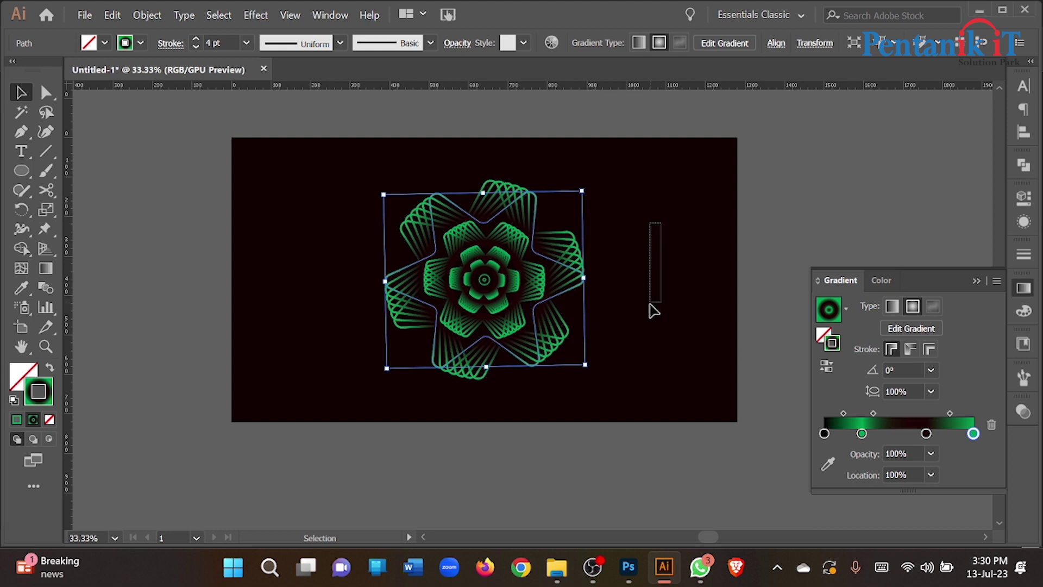
{"action": "key", "text": "ctrl+alt+2"}
{"action": "left_click_drag", "start_coordinate": [691, 187], "coordinate": [147, 341]}
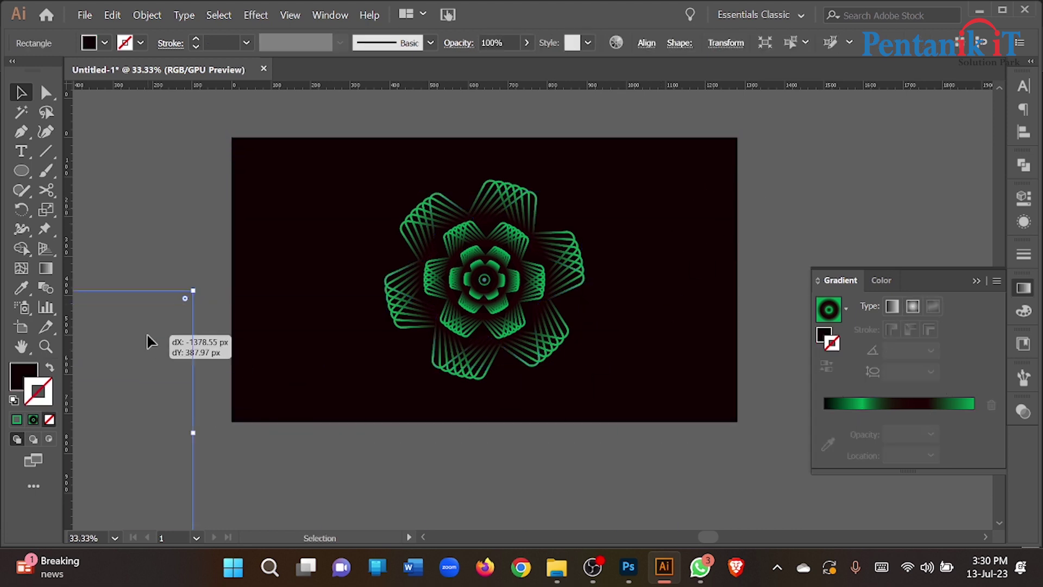
- Set the outer flower's 0% and 68.36% gradient stops to white
{"action": "left_click", "coordinate": [489, 244]}
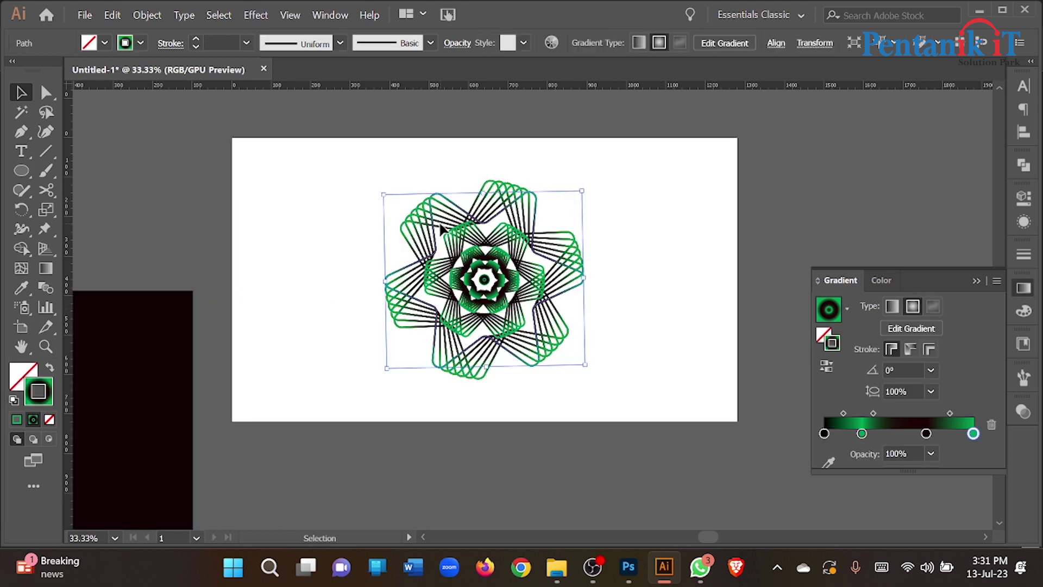
{"action": "double_click", "coordinate": [824, 434]}
{"action": "left_click", "coordinate": [786, 274]}
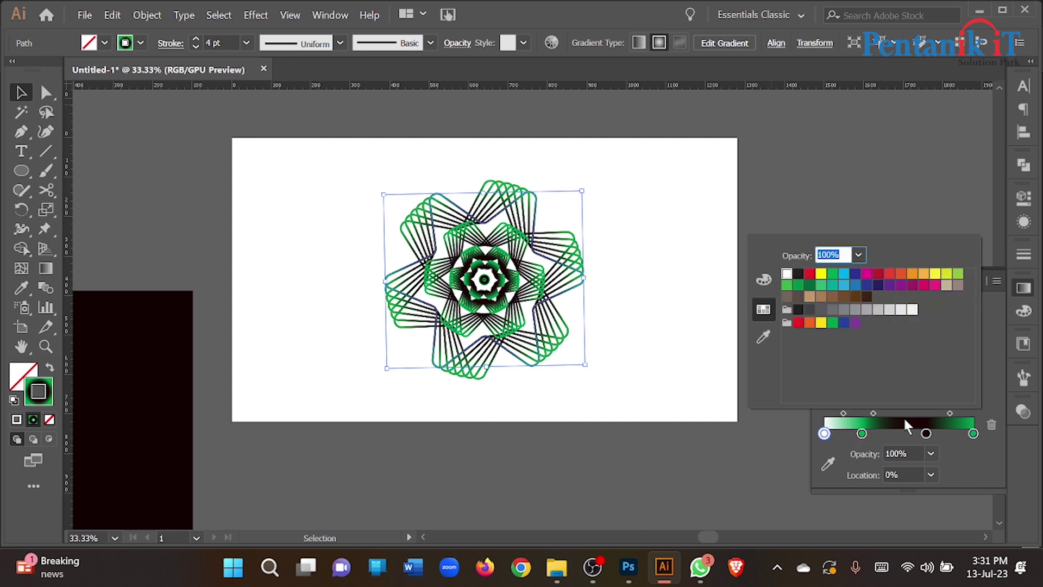
{"action": "double_click", "coordinate": [926, 434]}
{"action": "left_click", "coordinate": [788, 274]}
{"action": "left_click", "coordinate": [662, 209]}
{"action": "left_click", "coordinate": [659, 246]}
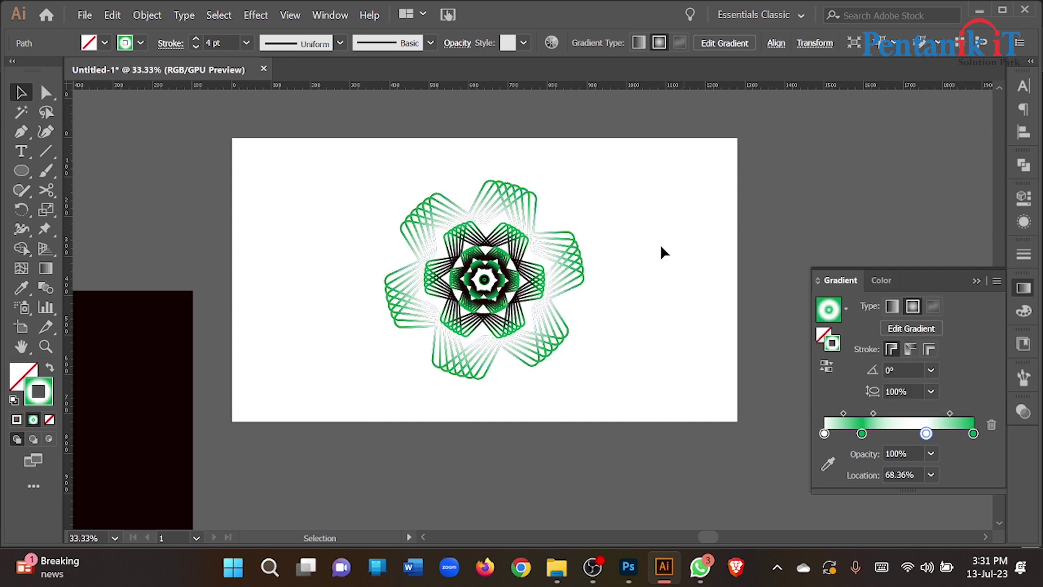
- Eyedropper the white-green gradient stroke onto the inner star layers
{"action": "left_click", "coordinate": [475, 239]}
{"action": "left_click", "coordinate": [21, 289]}
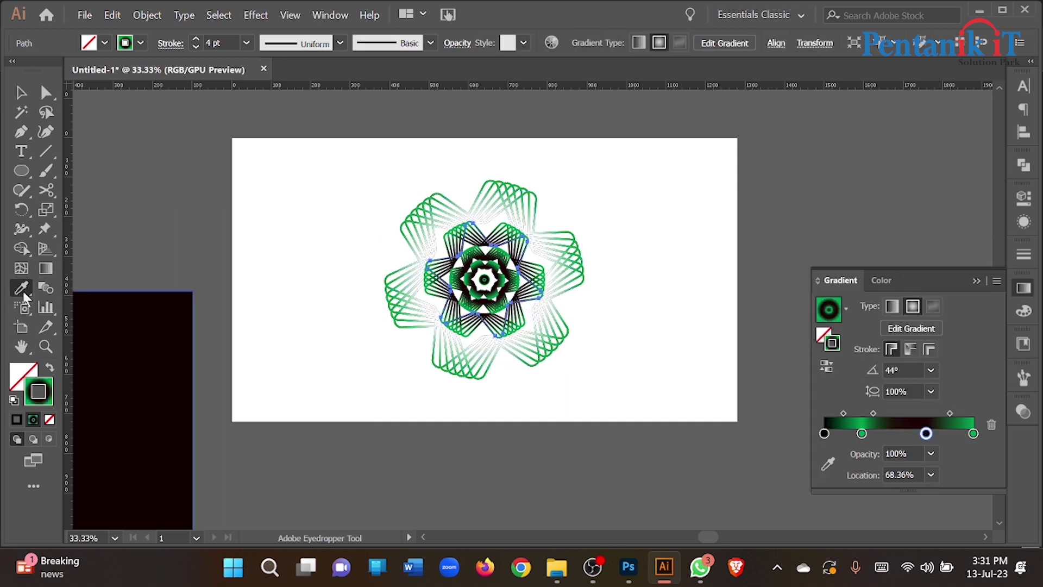
{"action": "left_click", "coordinate": [430, 219]}
{"action": "left_click", "coordinate": [439, 227]}
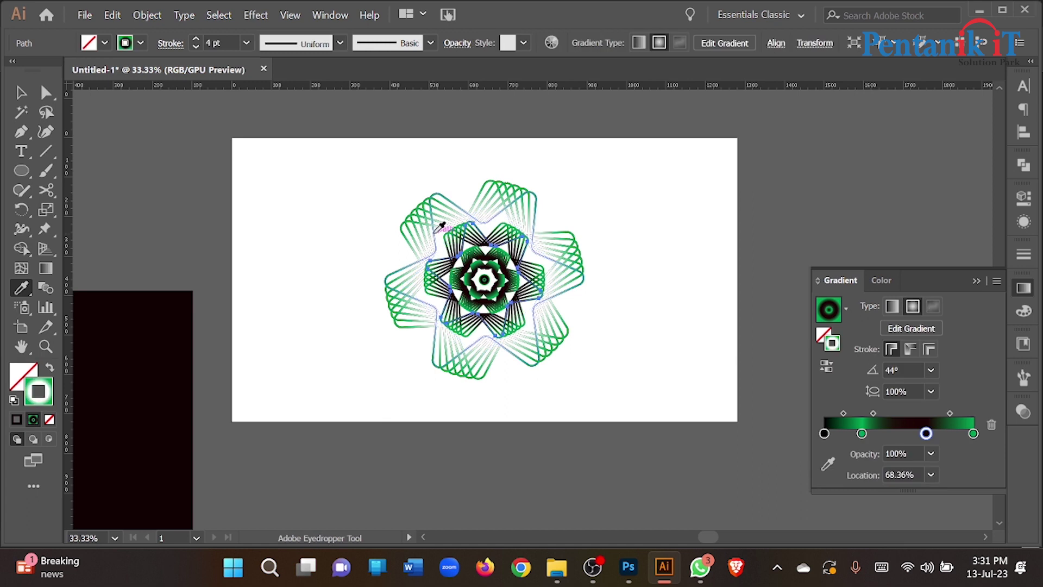
{"action": "left_click", "coordinate": [431, 225]}
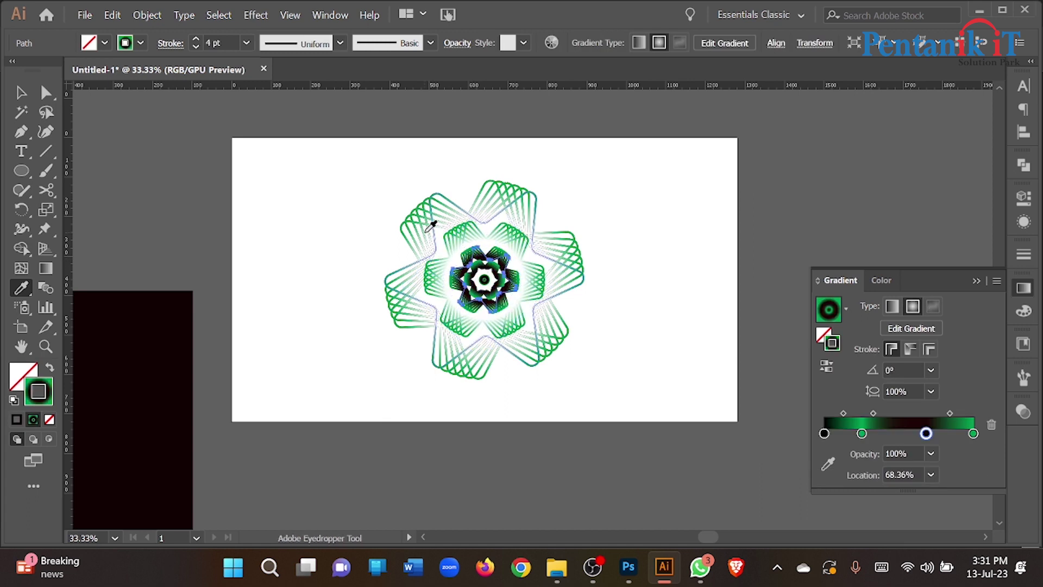
{"action": "left_click", "coordinate": [420, 204]}
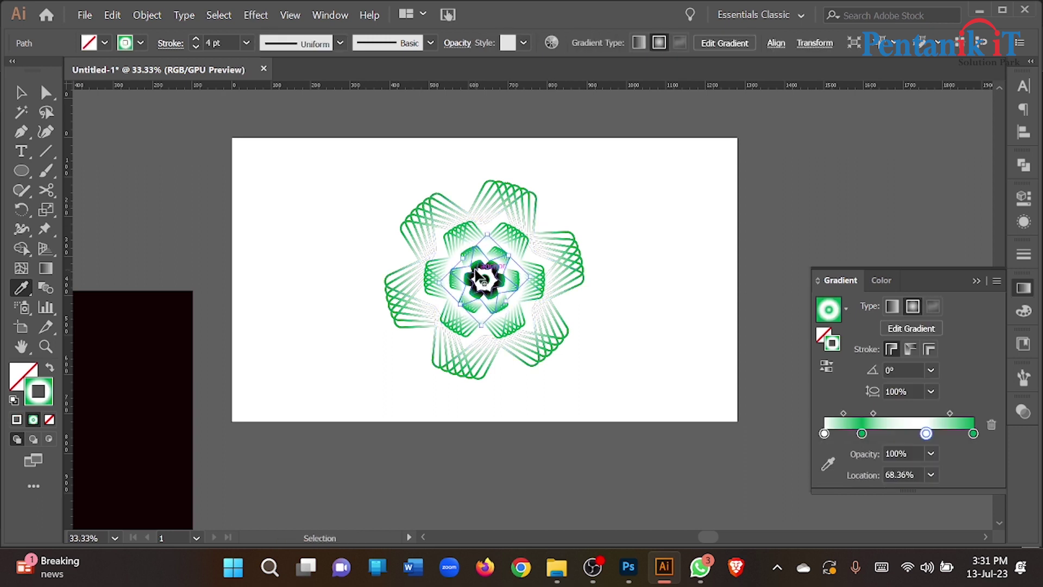
{"action": "left_click", "coordinate": [466, 259]}
{"action": "left_click", "coordinate": [439, 235]}
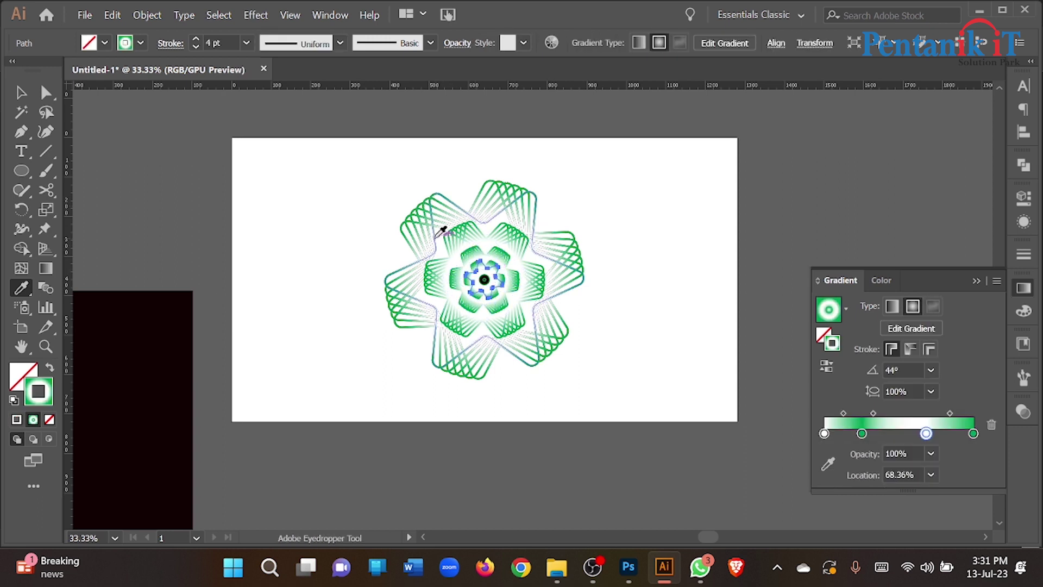
- Restore the centre circle's gradient as a fill, then select the whole flower
{"action": "left_click", "coordinate": [485, 281], "text": "ctrl"}
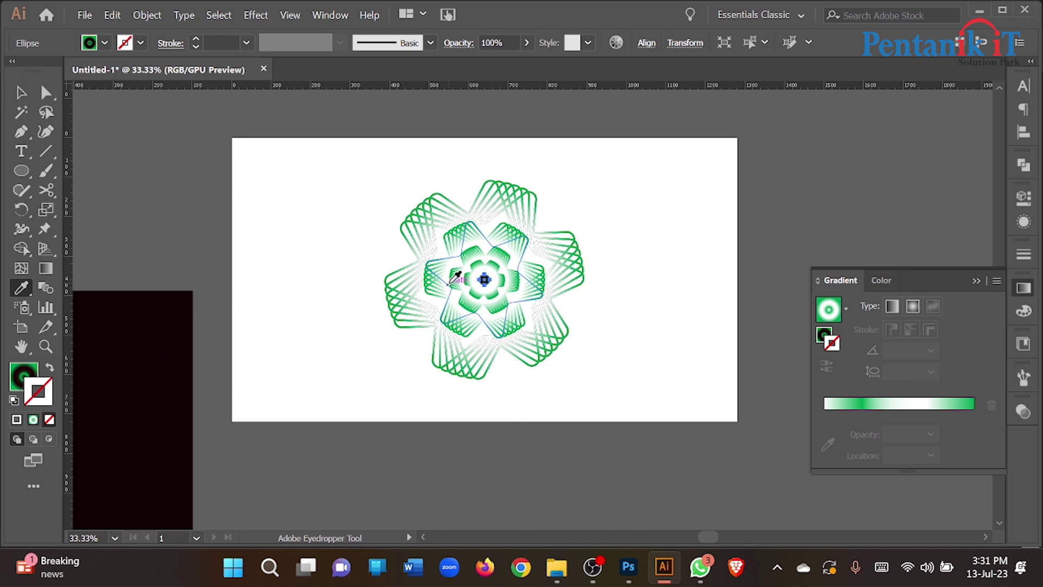
{"action": "left_click", "coordinate": [48, 368]}
{"action": "left_click", "coordinate": [50, 369]}
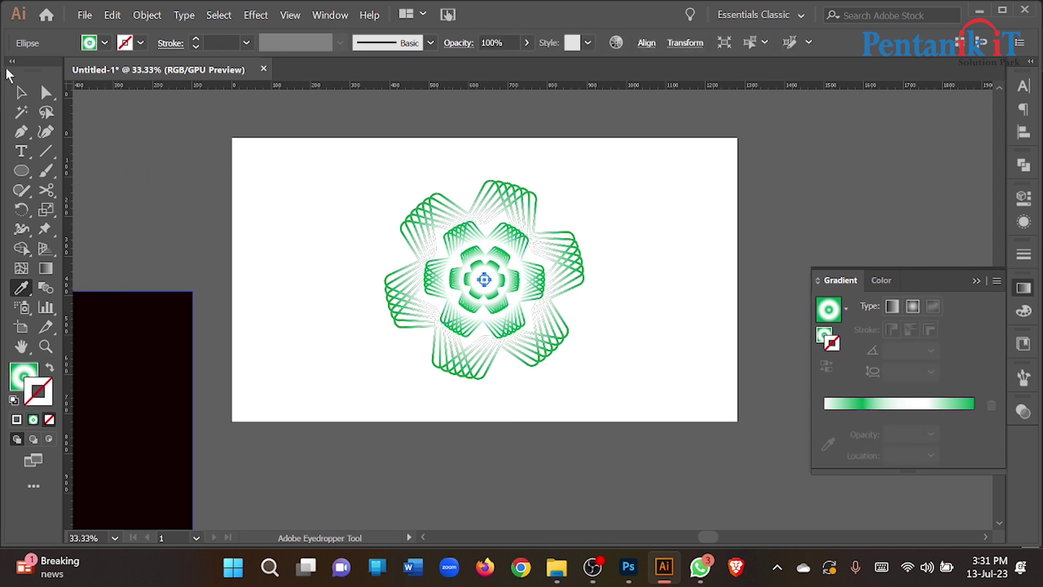
{"action": "key", "text": "v"}
{"action": "left_click", "coordinate": [177, 156]}
{"action": "scroll", "coordinate": [330, 239], "scroll_direction": "down", "scroll_amount": 1}
{"action": "left_click_drag", "start_coordinate": [330, 240], "coordinate": [367, 275]}
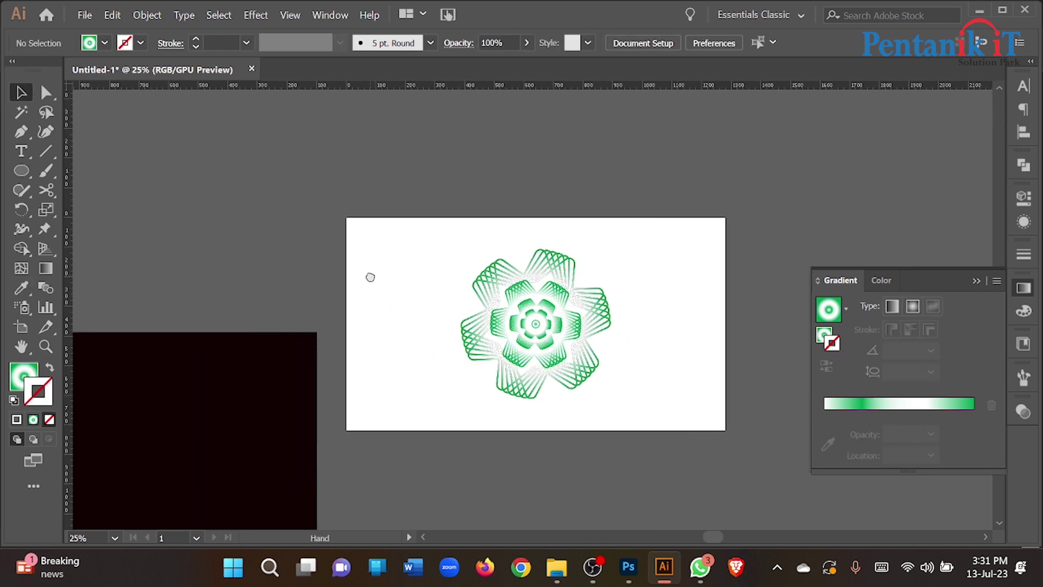
{"action": "scroll", "coordinate": [446, 296], "scroll_direction": "down", "scroll_amount": 1}
{"action": "key", "text": "ctrl+a"}
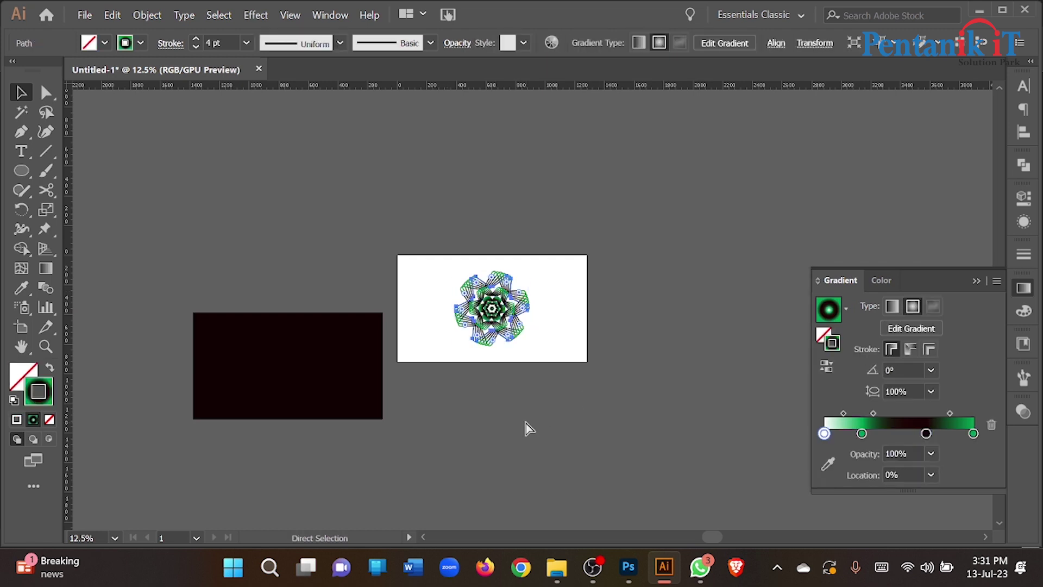
- Deselect the artwork and scroll to review the green gradient flower against the dark maroon background
{"action": "left_click", "coordinate": [549, 438]}
{"action": "scroll", "coordinate": [520, 329], "scroll_direction": "up", "scroll_amount": 1}
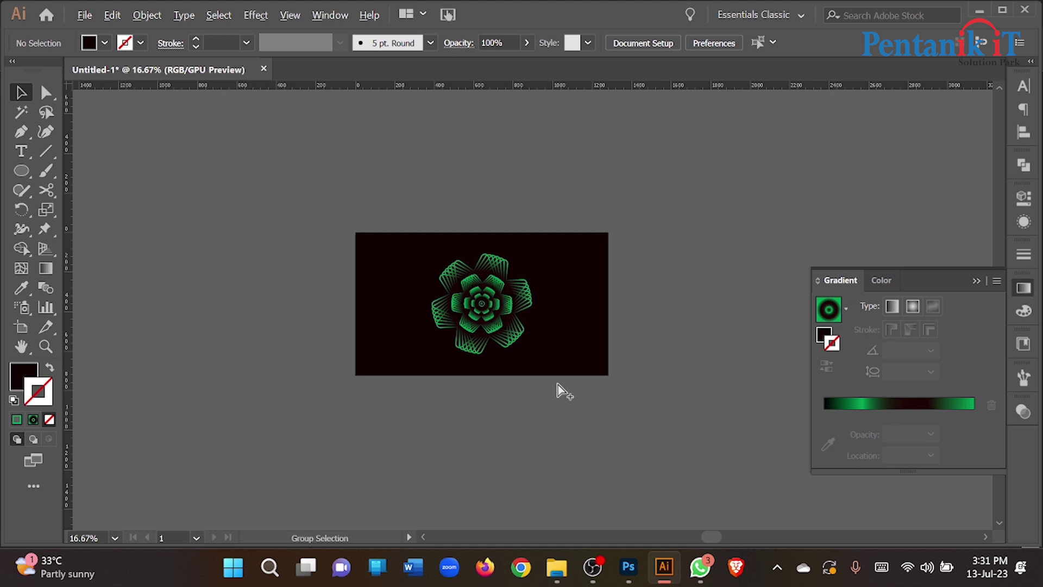
{"action": "scroll", "coordinate": [558, 383], "scroll_direction": "up", "scroll_amount": 1}
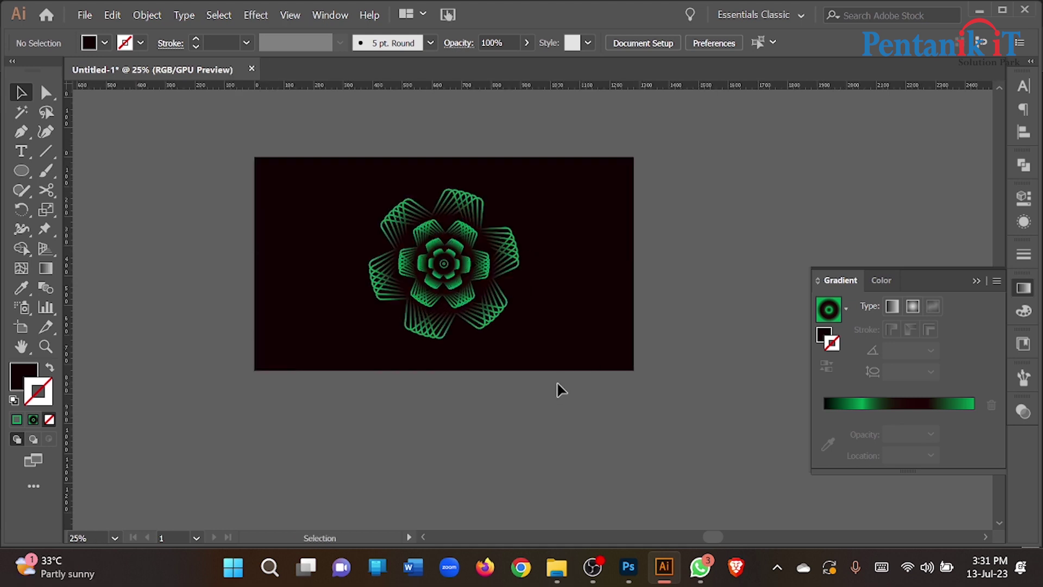